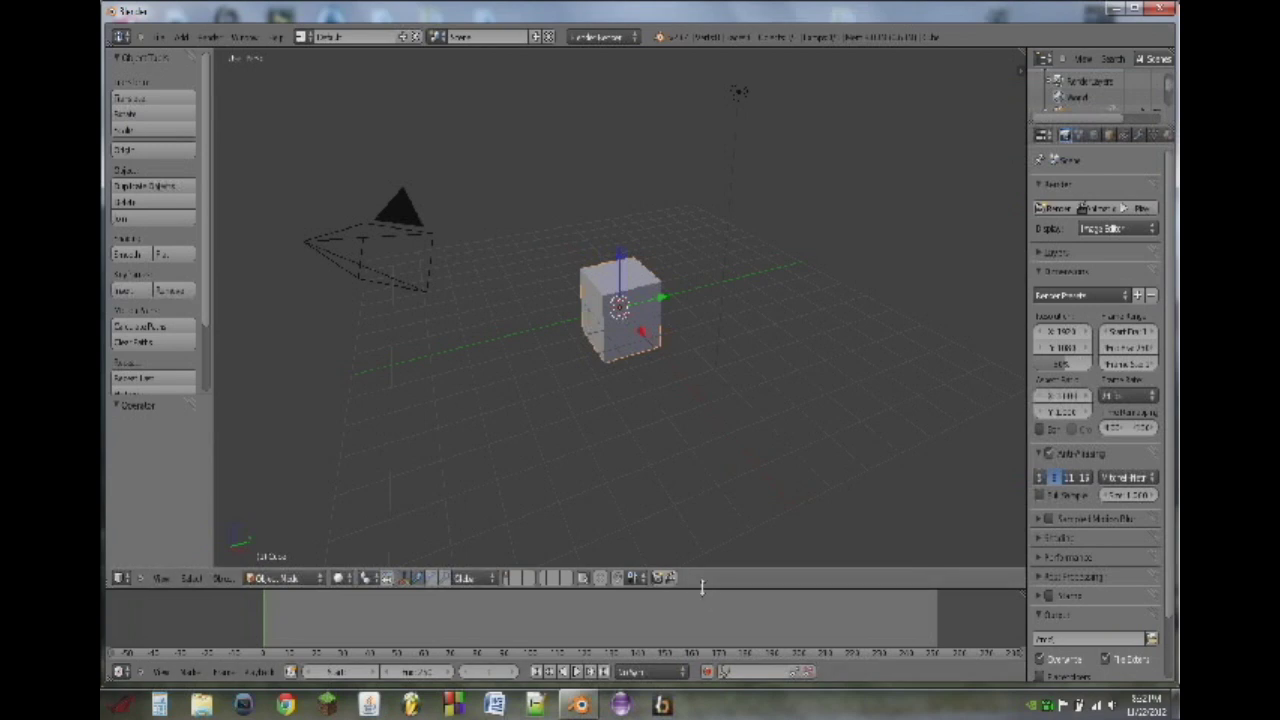
Step: Enlarge the timeline area below the 3D view and change it to the Logic Editor
left_click_drag(702, 587, 705, 505)
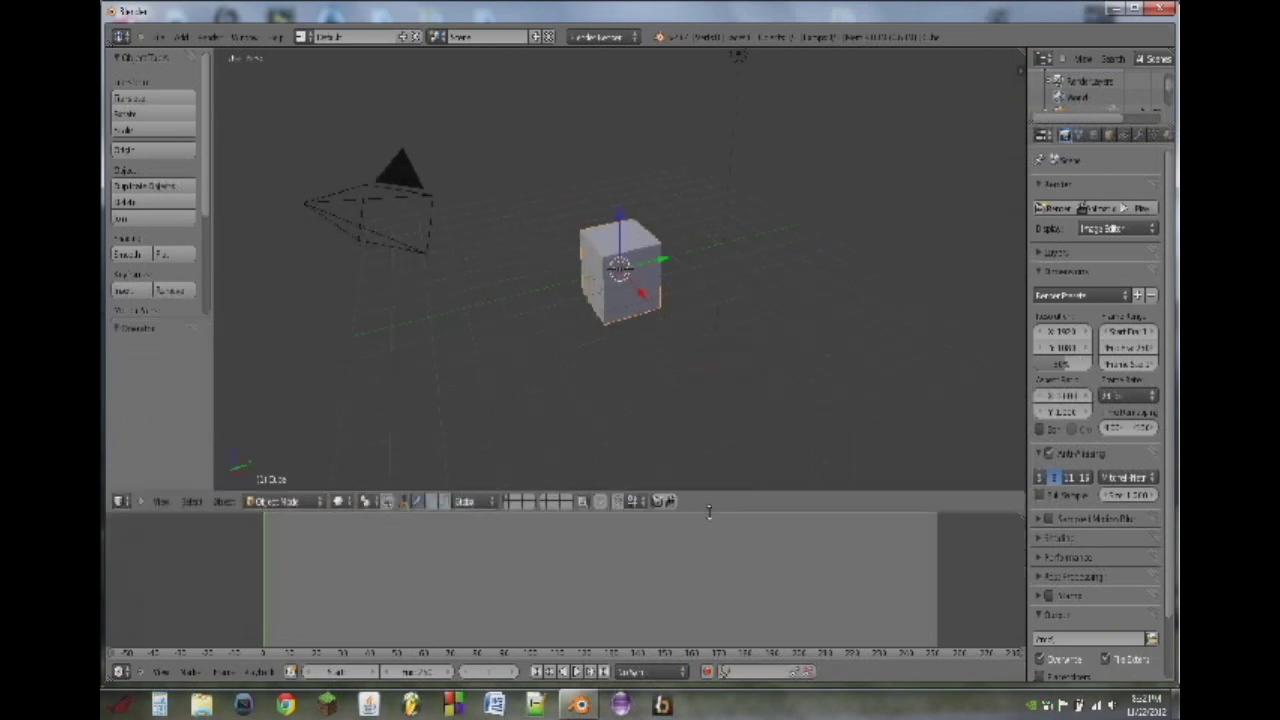
left_click(121, 672)
left_click(136, 657)
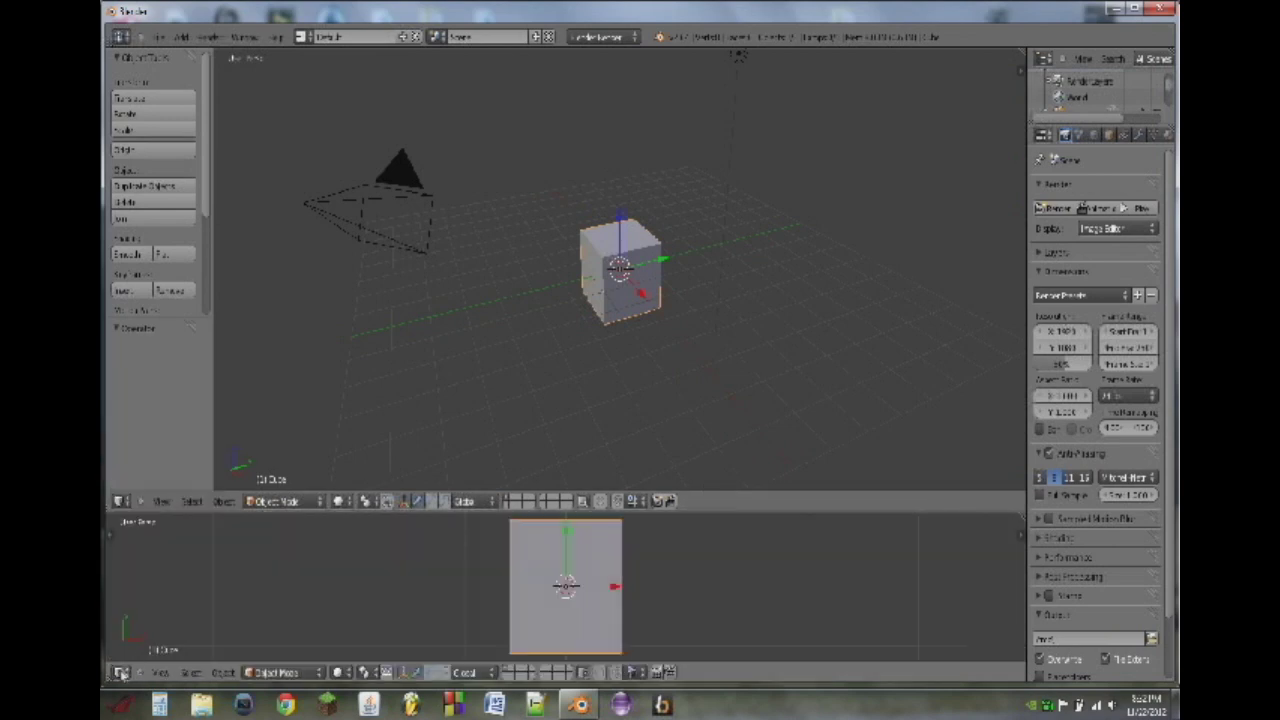
left_click(121, 672)
left_click(152, 486)
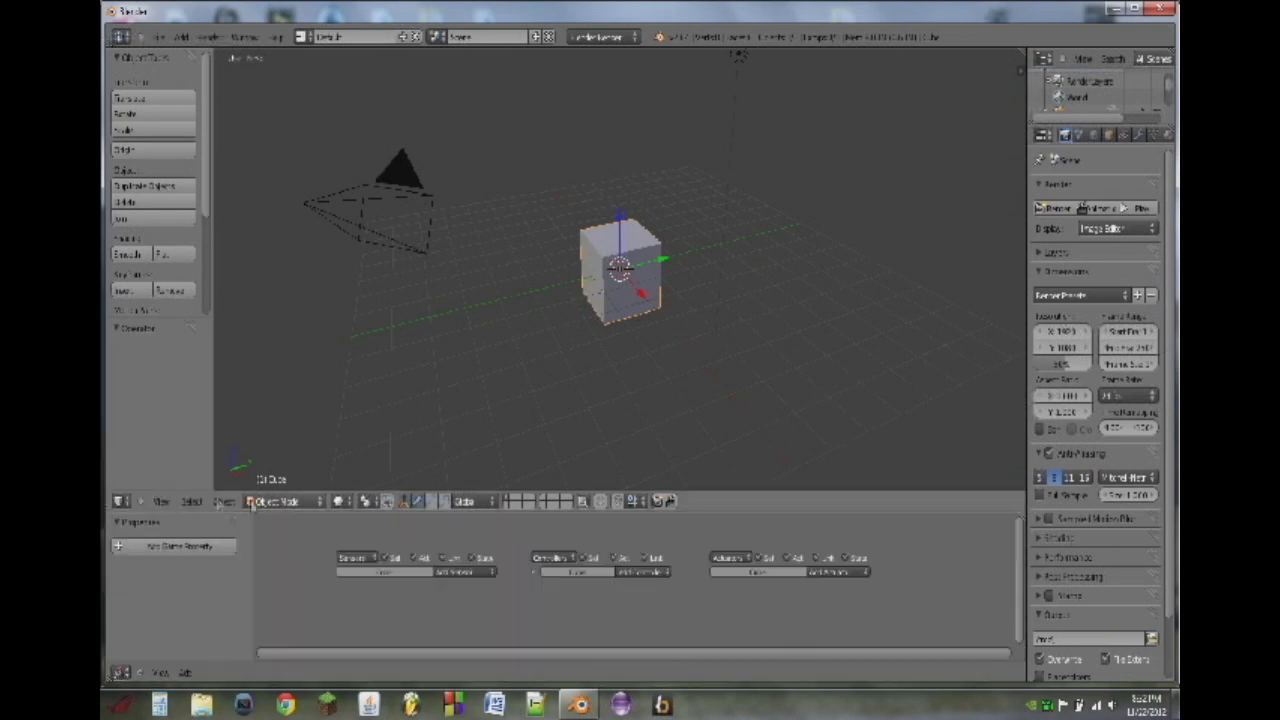
left_click_drag(304, 510, 305, 448)
scroll(560, 563, "down", 5)
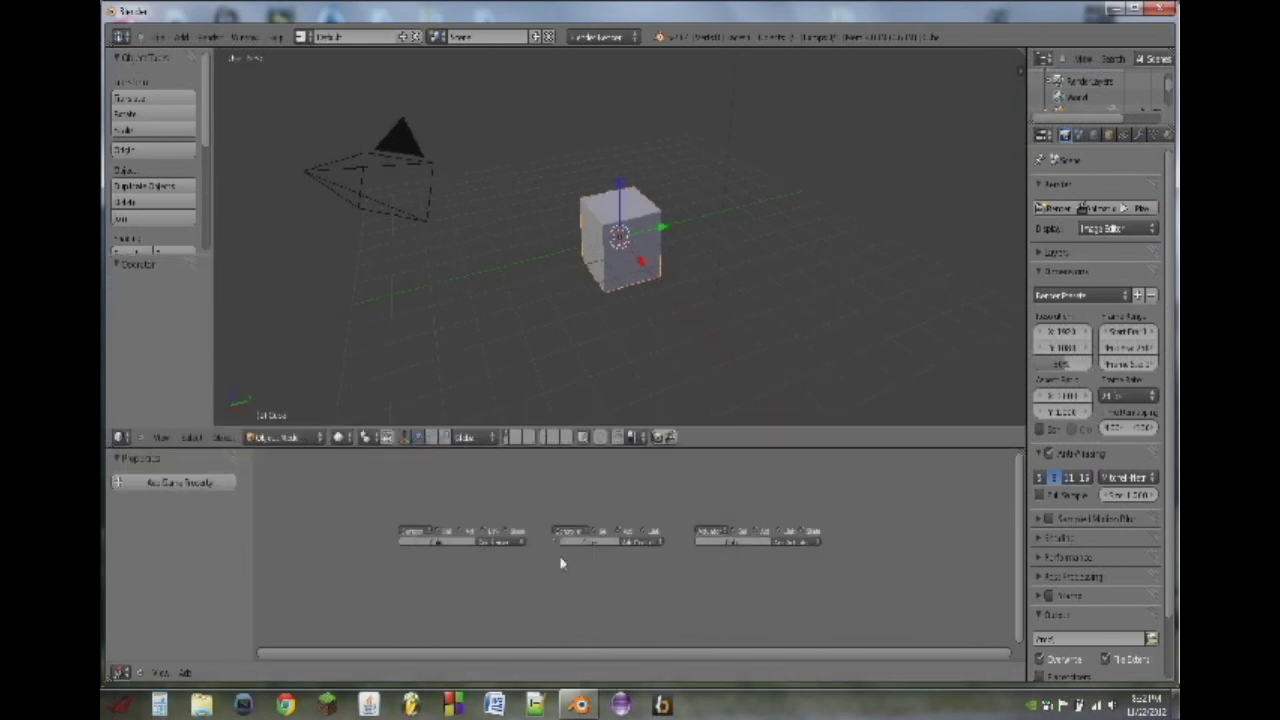
middle_click_drag(568, 554, 551, 503)
left_click(120, 672)
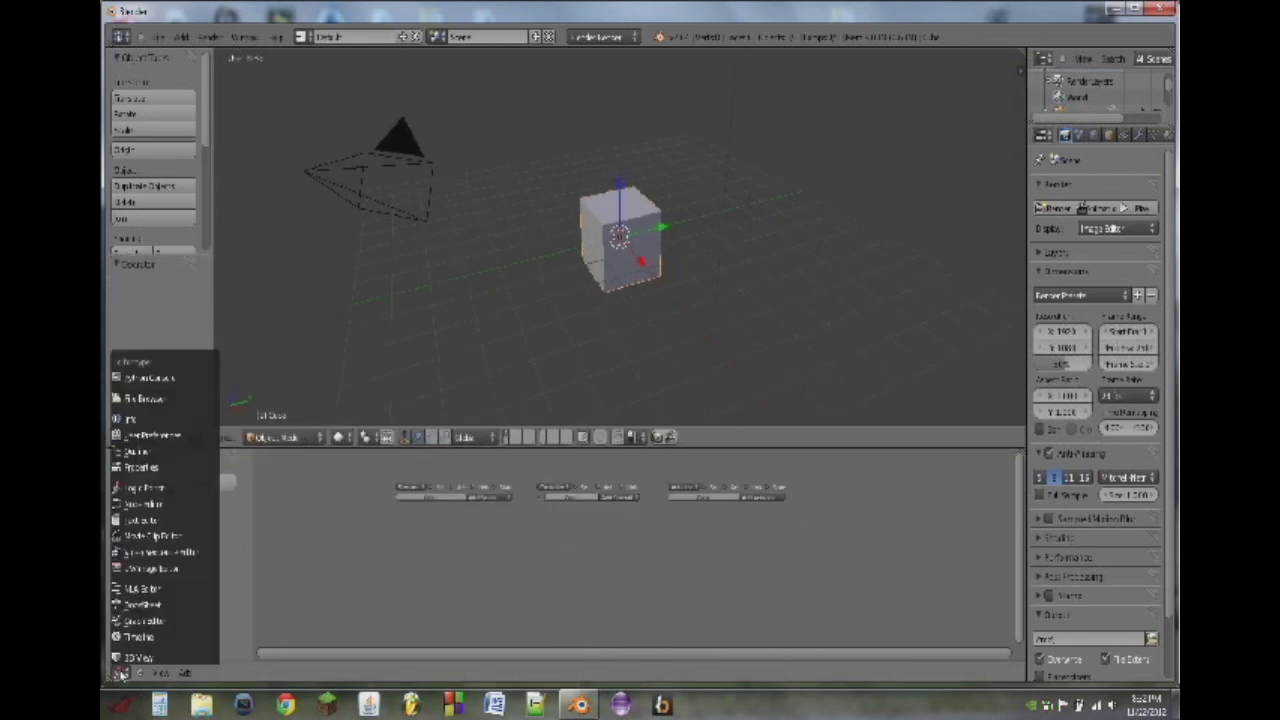
left_click(121, 673)
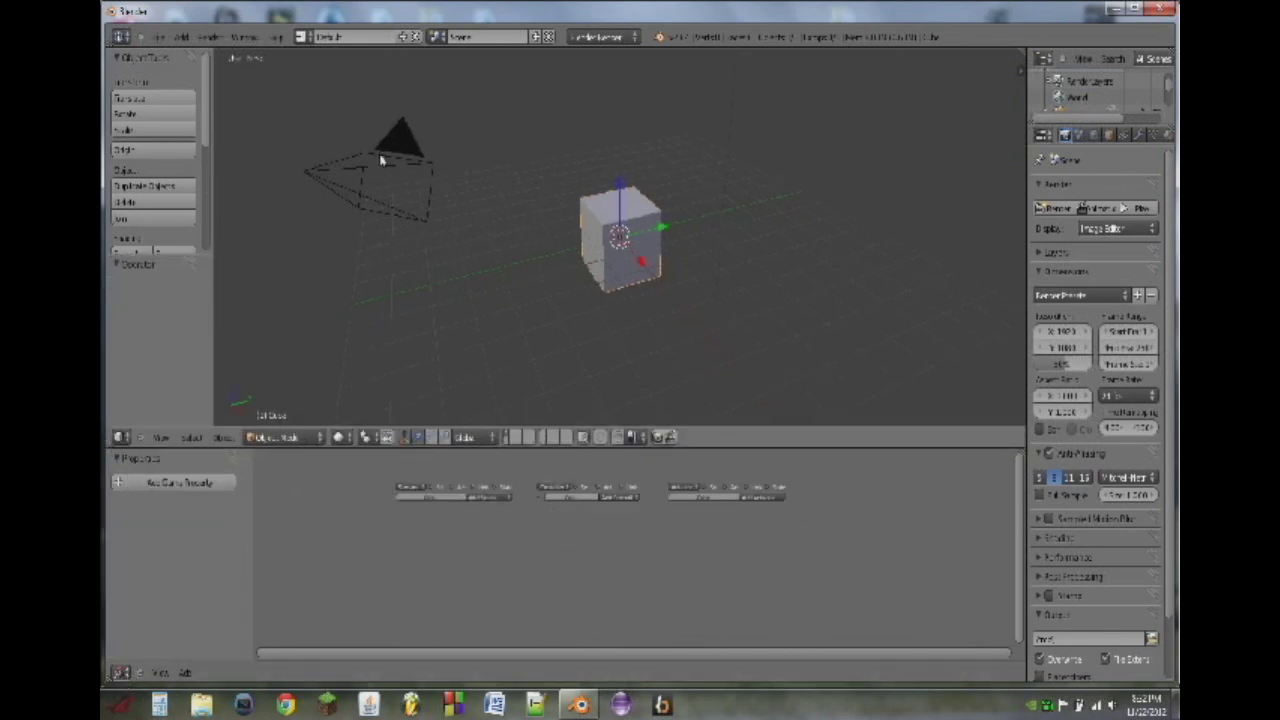
Step: Switch the render engine to Blender Game
left_click(615, 38)
left_click(602, 70)
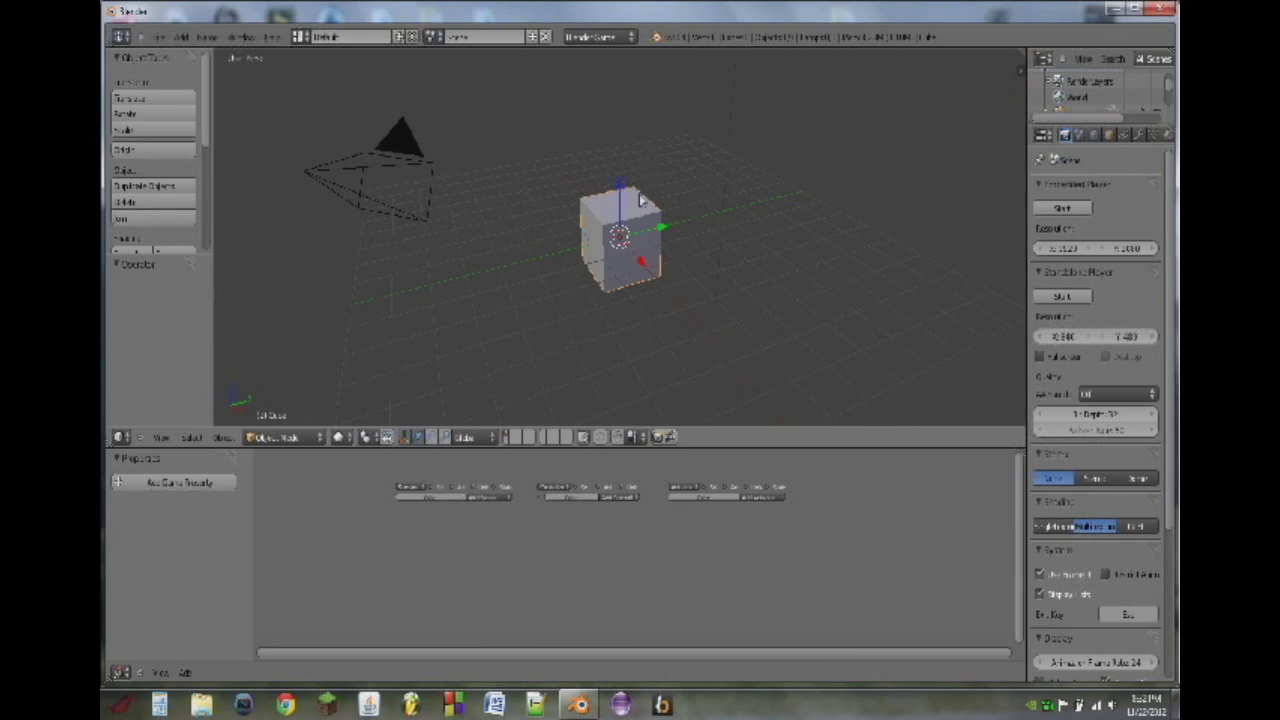
middle_click_drag(797, 519, 737, 503)
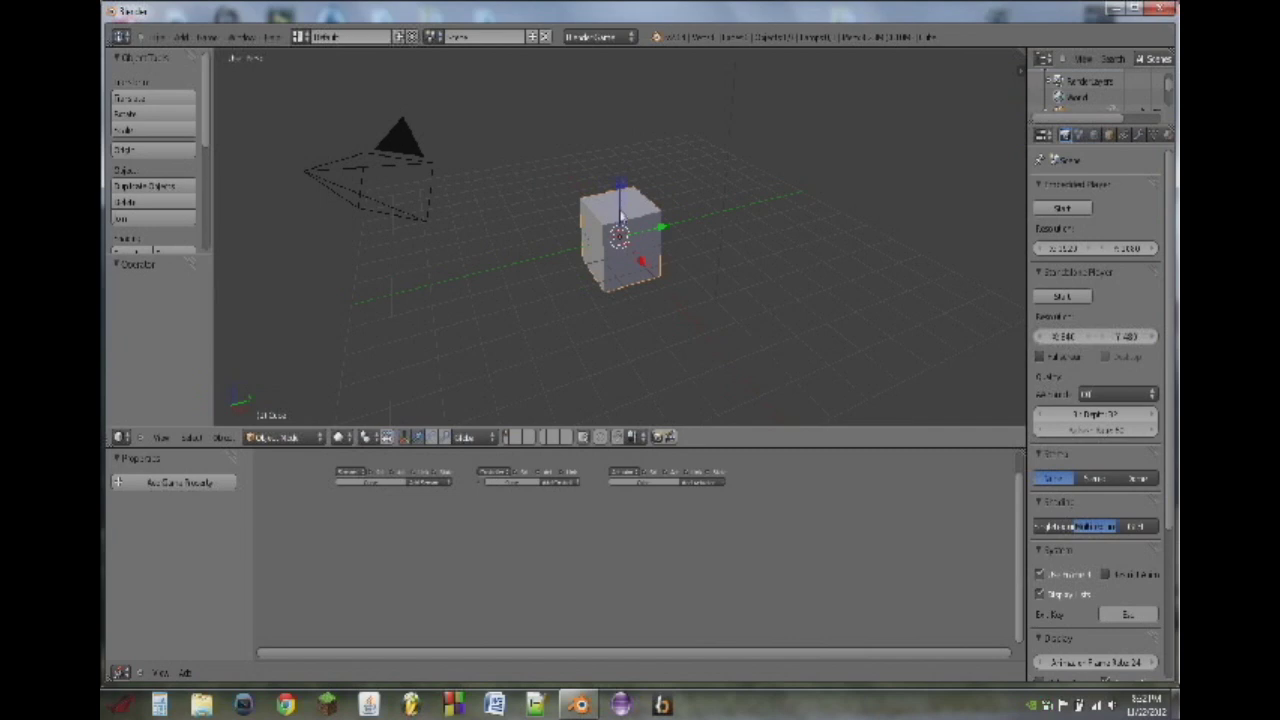
Step: Raise the cube about 2 units along the Z axis
left_click_drag(621, 192, 623, 116)
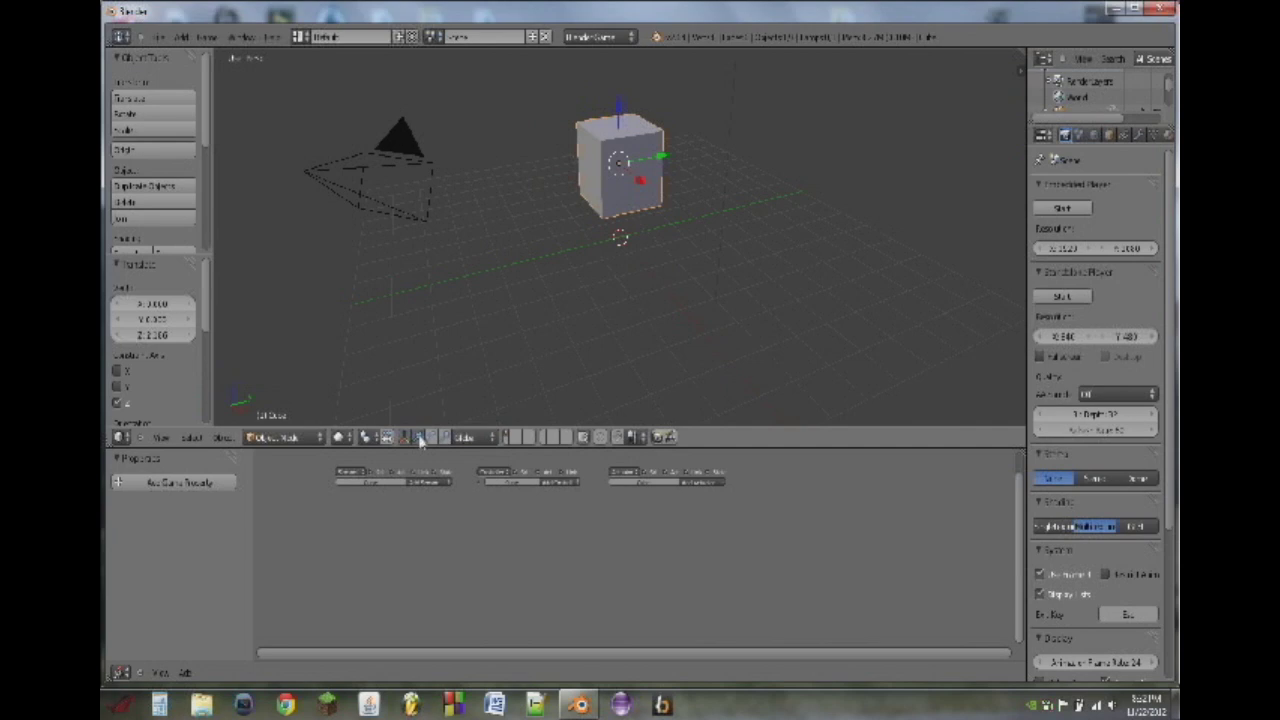
scroll(628, 171, "up", 1)
middle_click_drag(629, 172, 634, 248, "shift")
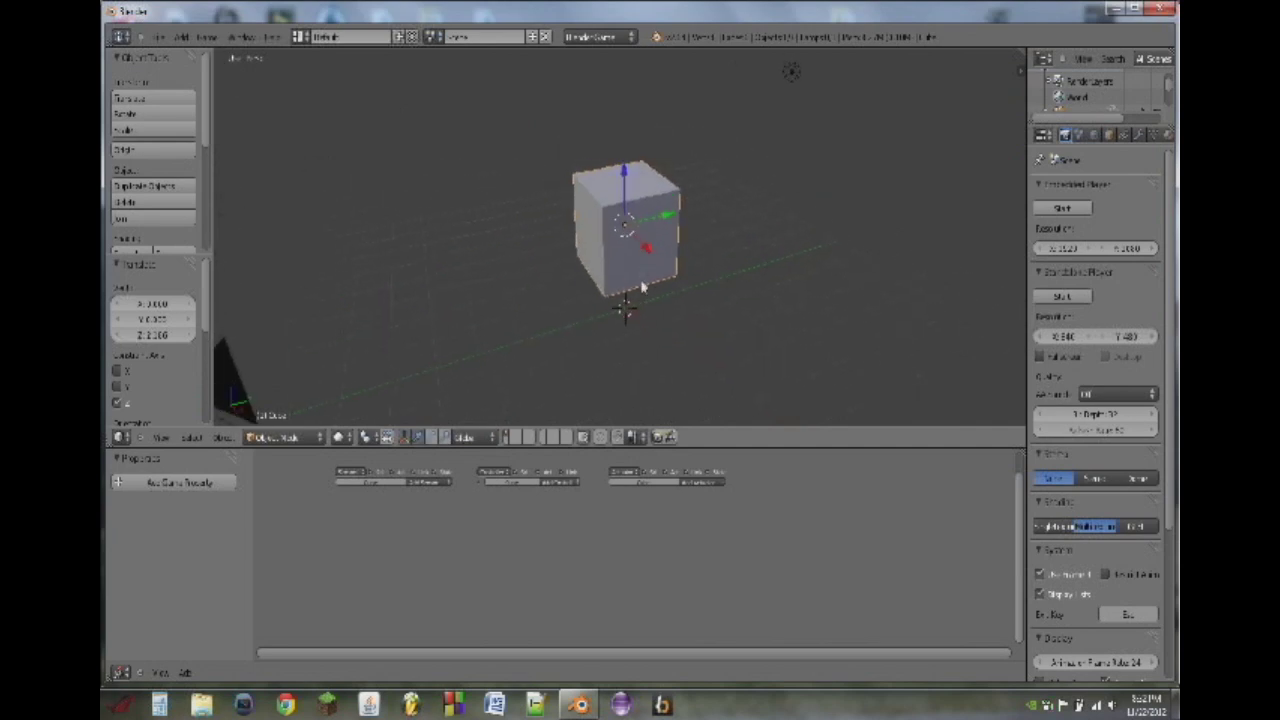
Step: Add a mesh plane scaled up as a large floor beneath the cube and raise it about 0.1 units
key("shift+a")
mouse_move(643, 284)
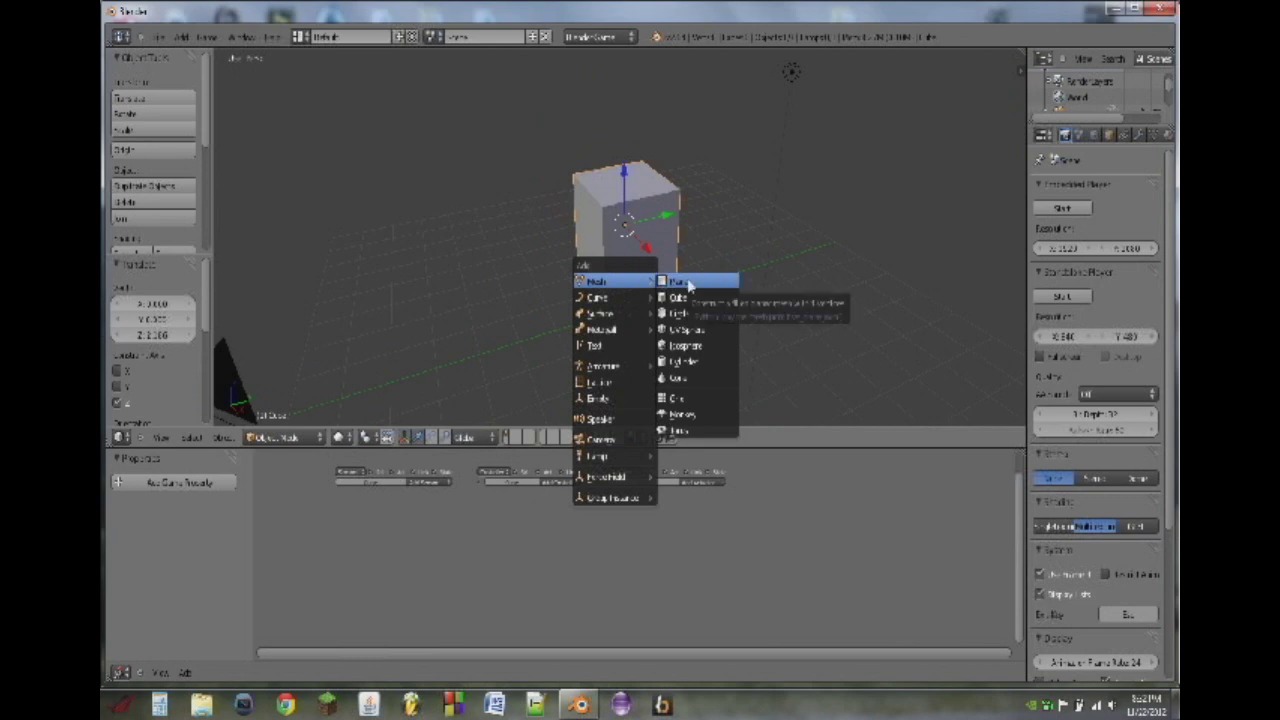
left_click(688, 284)
key("s")
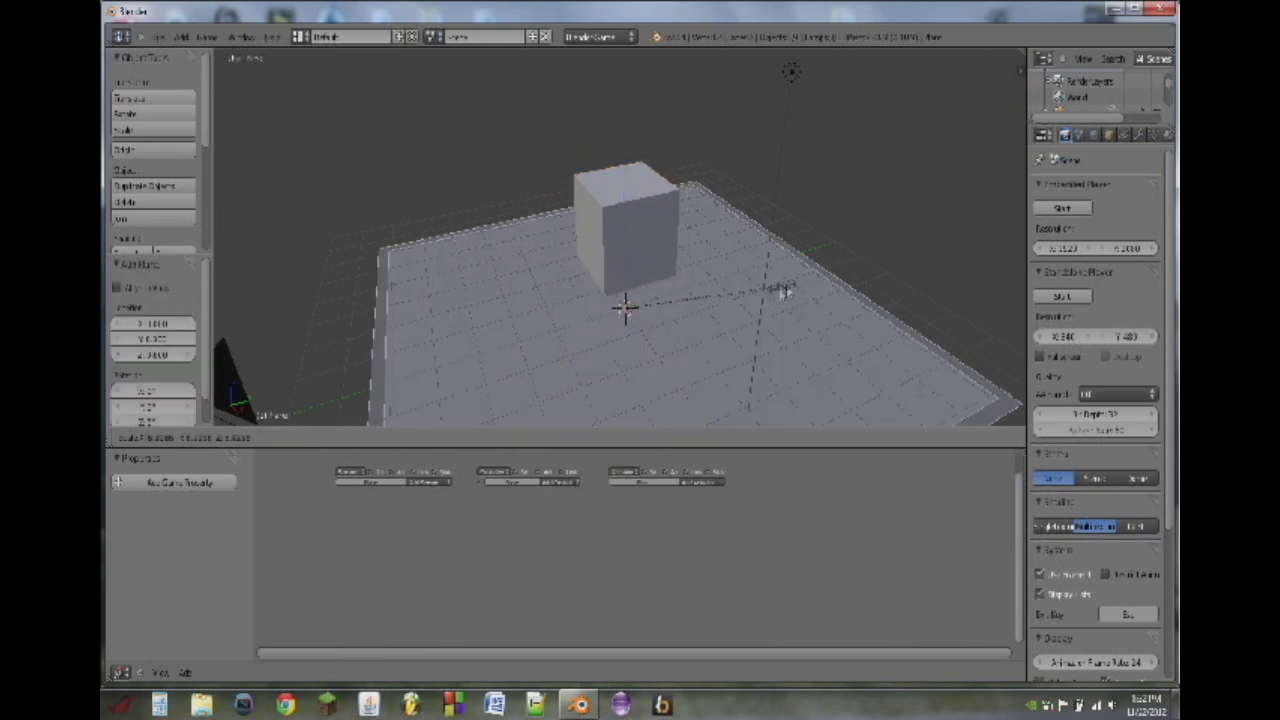
left_click(823, 274)
left_click_drag(628, 280, 630, 272)
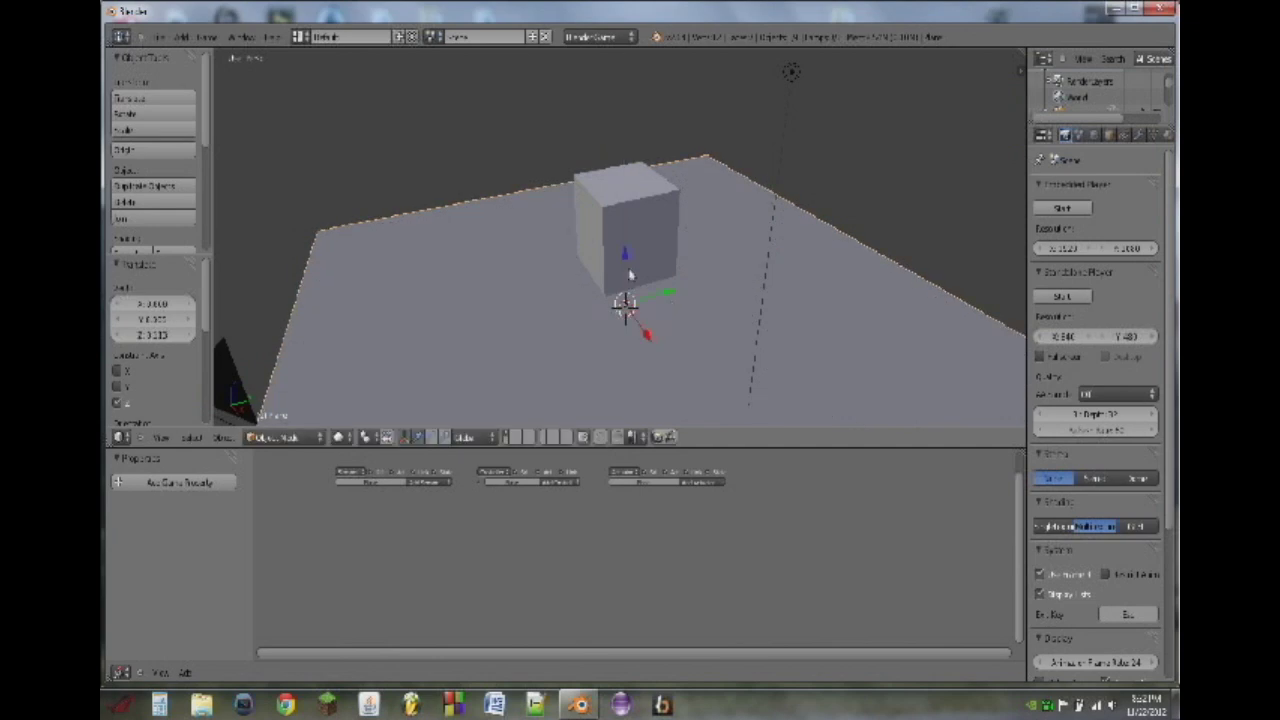
middle_click_drag(721, 302, 691, 283)
scroll(690, 283, "down", 6)
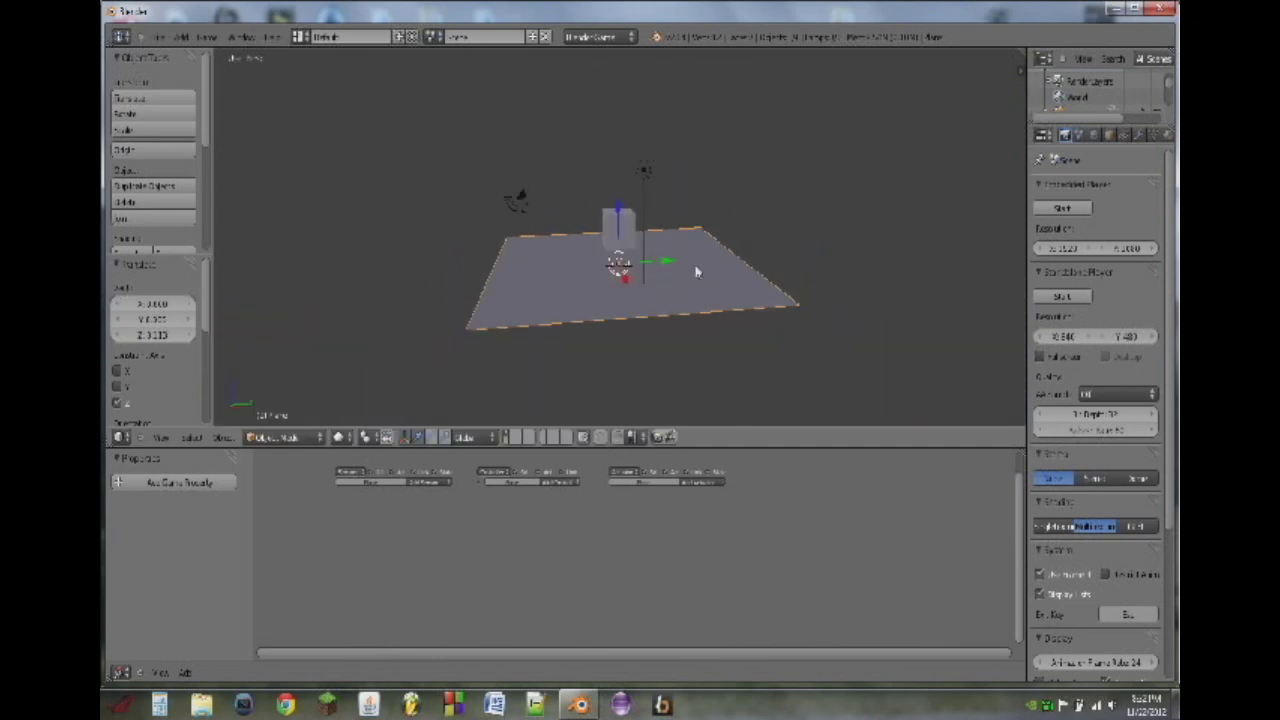
Step: Widen the properties area and add a new material to the floor plane
left_click_drag(1022, 190, 899, 190)
scroll(710, 247, "up", 2)
middle_click_drag(710, 247, 671, 280)
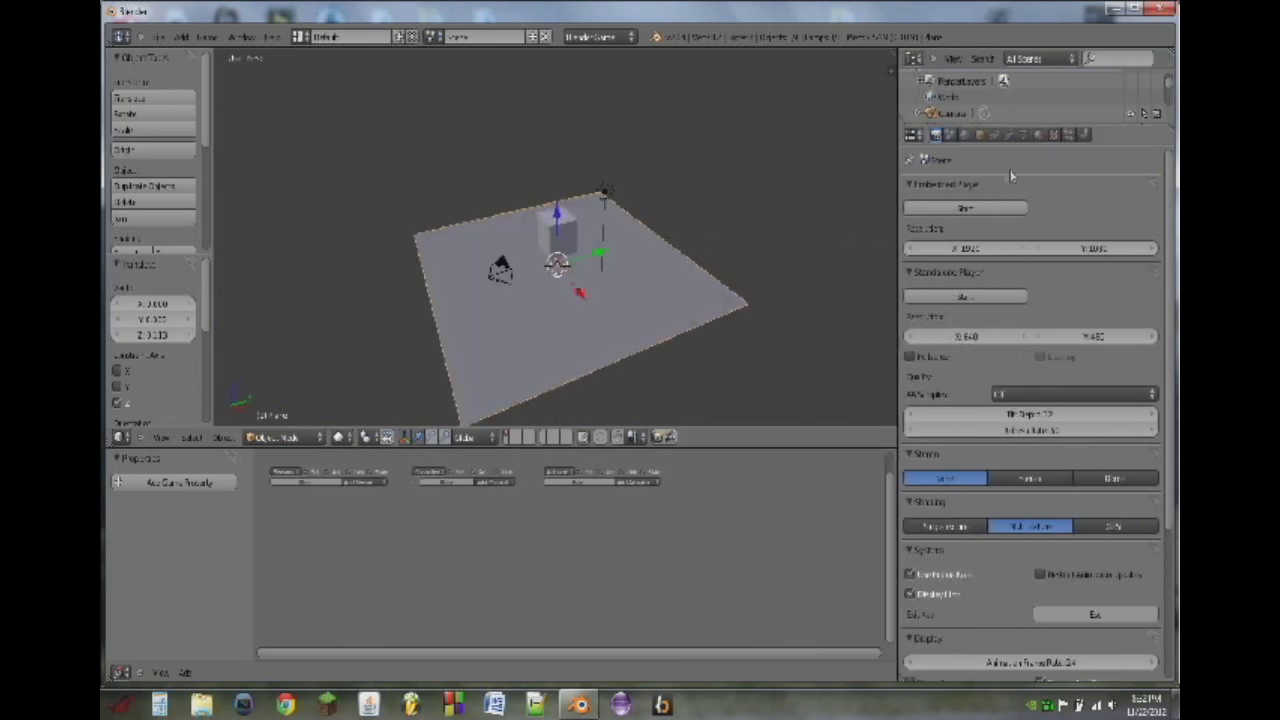
left_click(1040, 137)
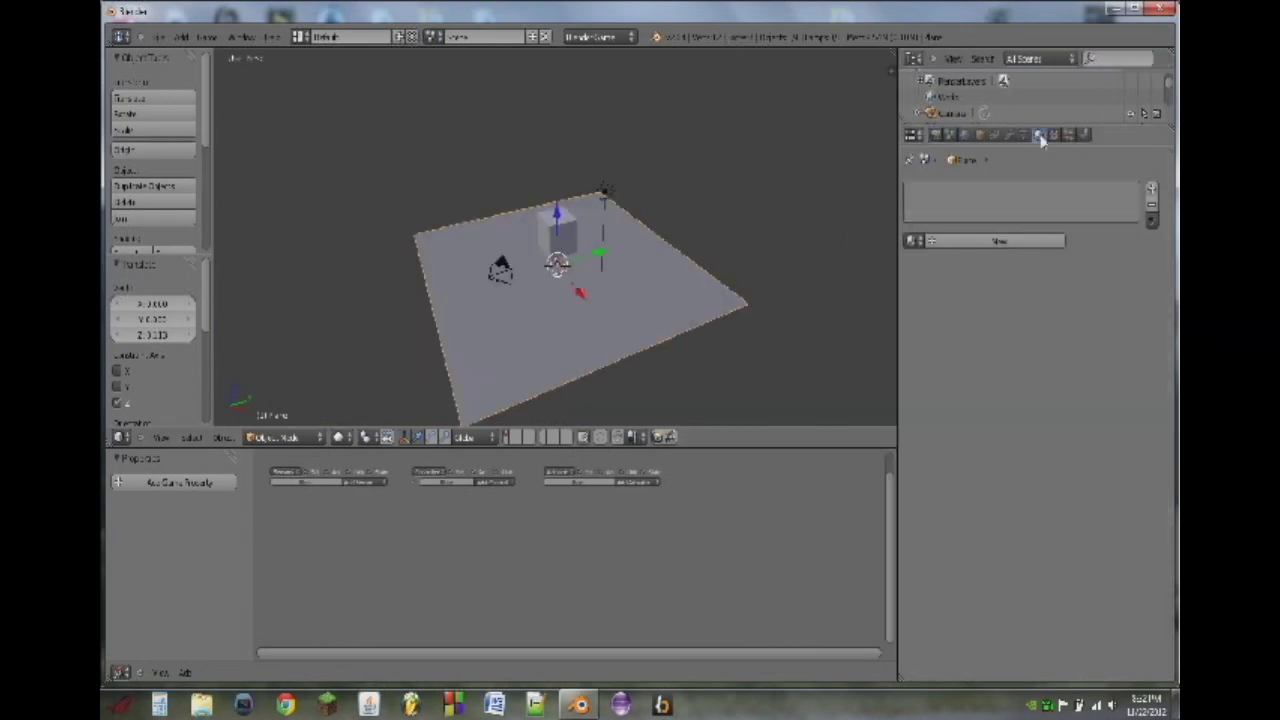
left_click(1000, 241)
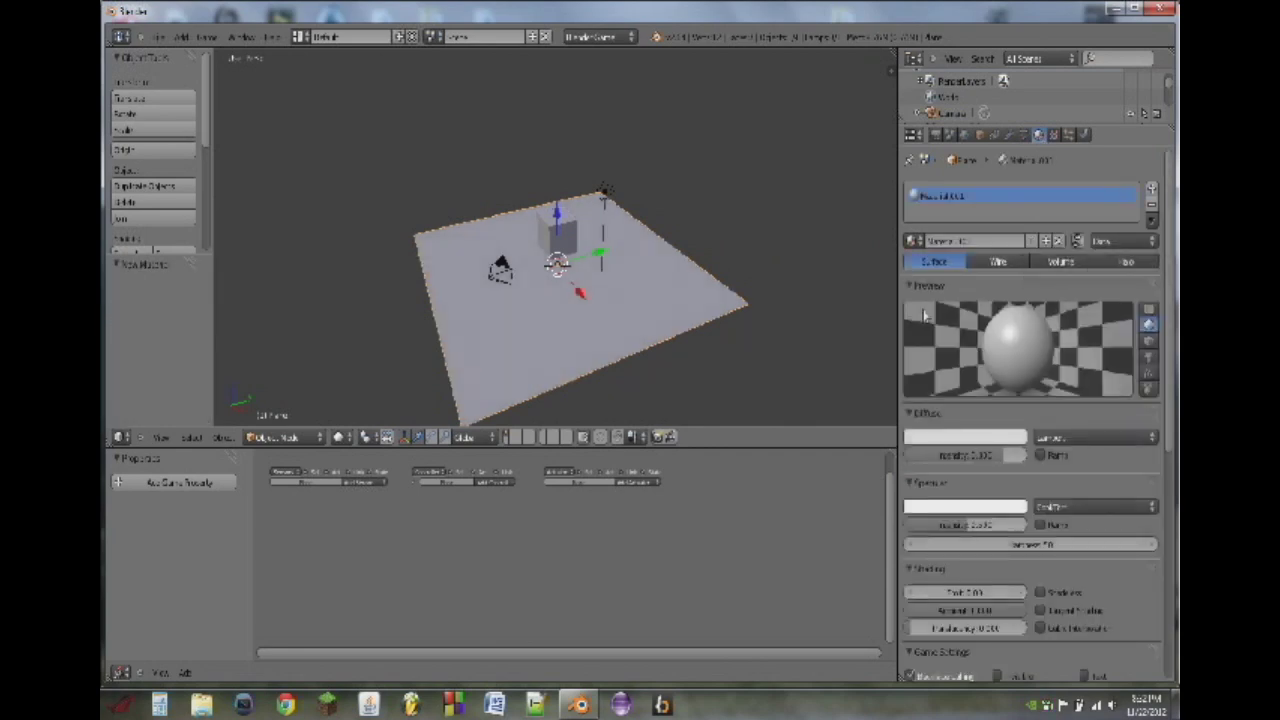
Step: Set the floor material's diffuse colour to a dark green
left_click(995, 437)
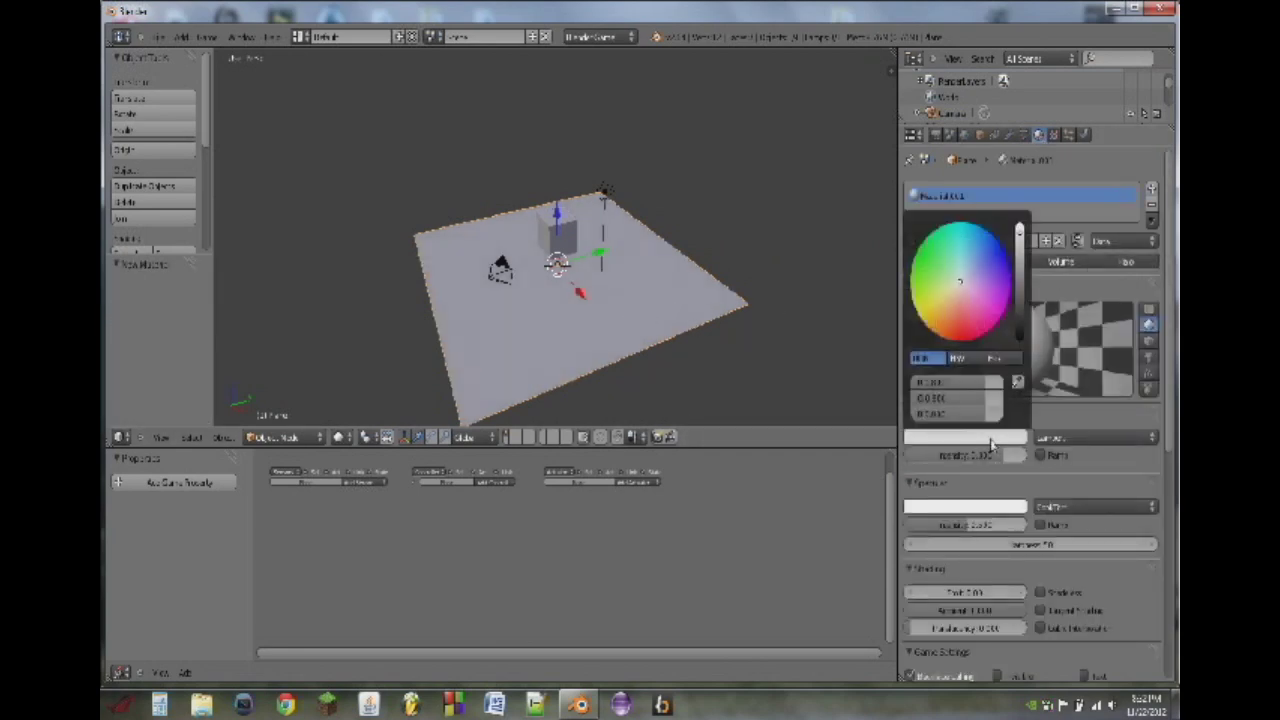
left_click(951, 277)
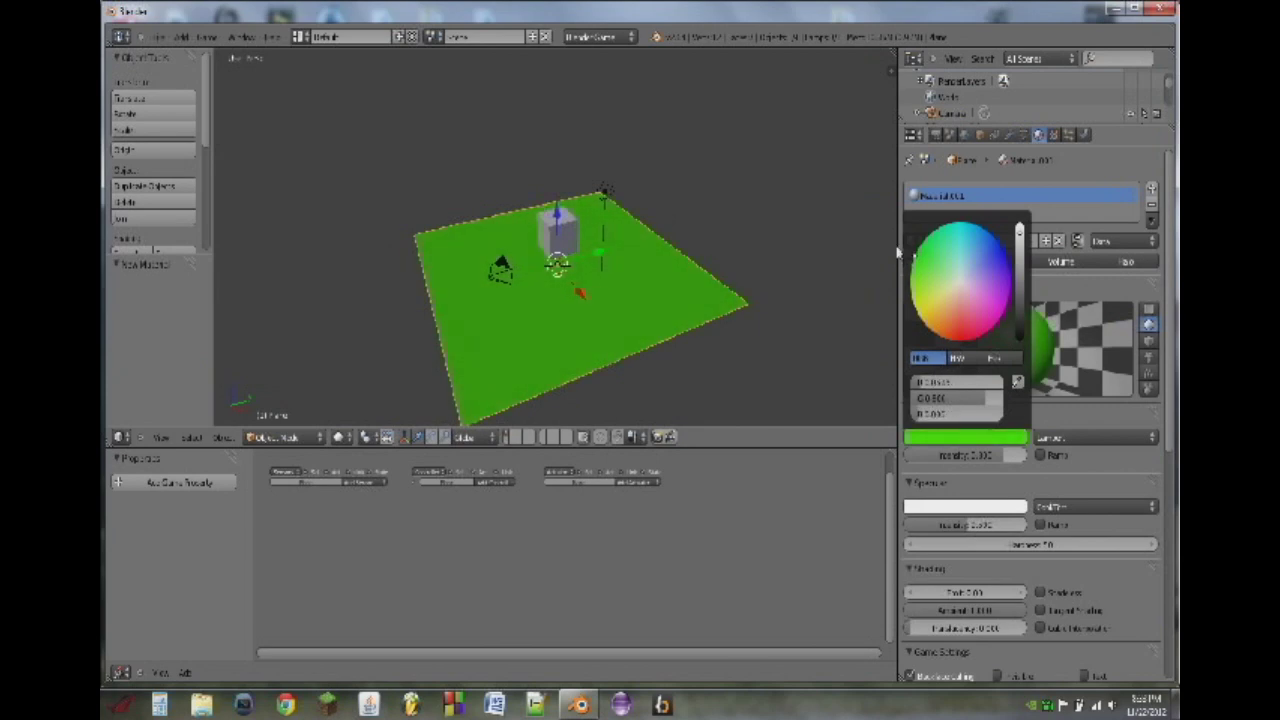
left_click(985, 437)
left_click_drag(1022, 238, 1019, 294)
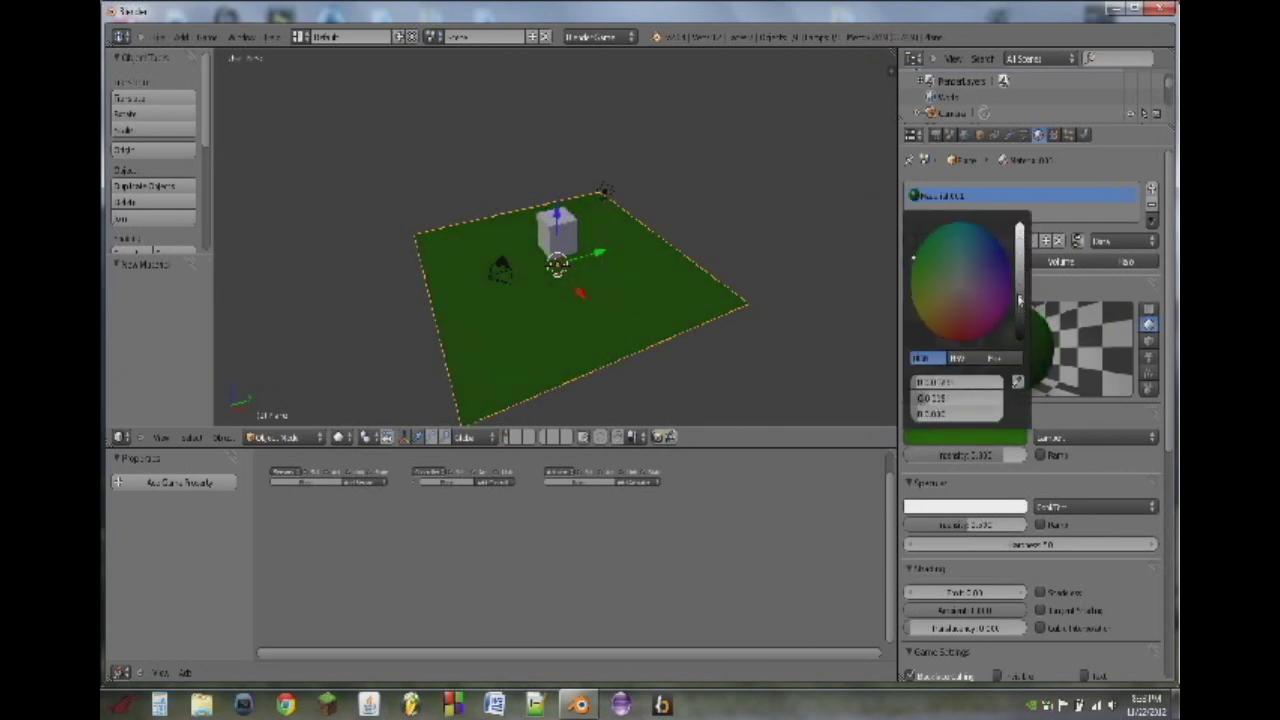
scroll(663, 300, "up", 4)
middle_click_drag(663, 300, 651, 271)
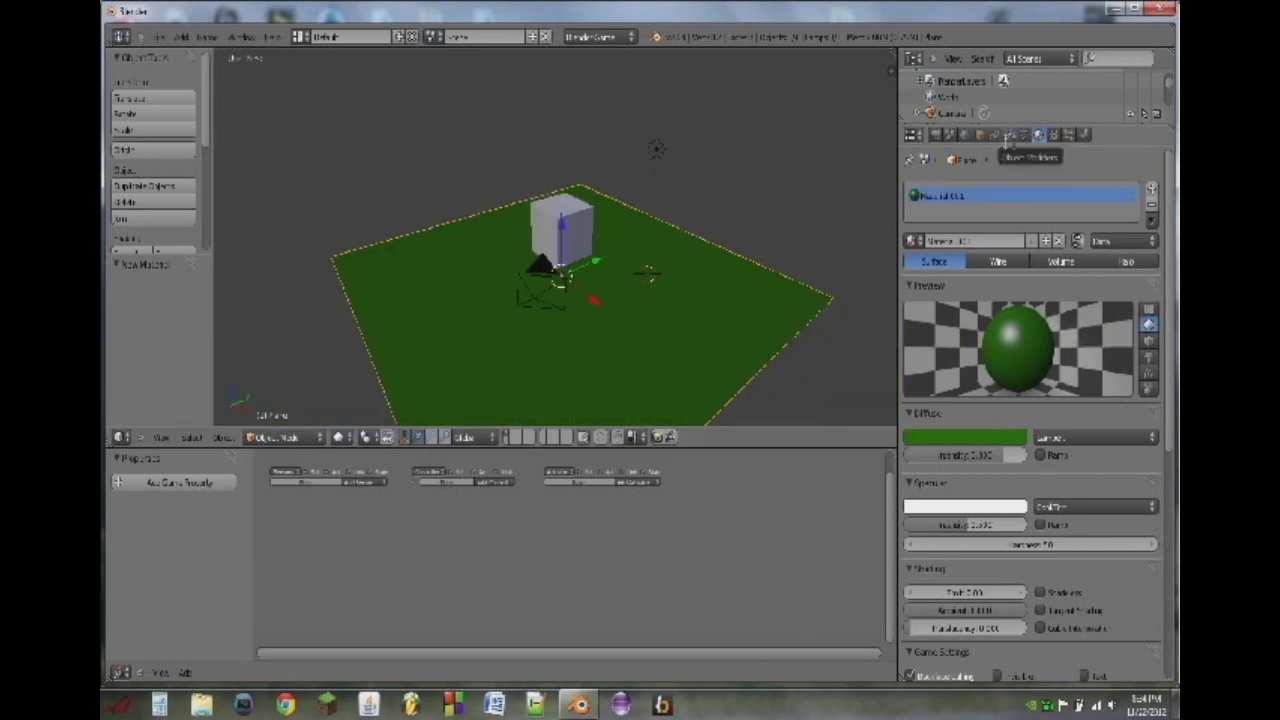
Step: Set the cube's physics type to Dynamic and enable its collision bounds
right_click(568, 216)
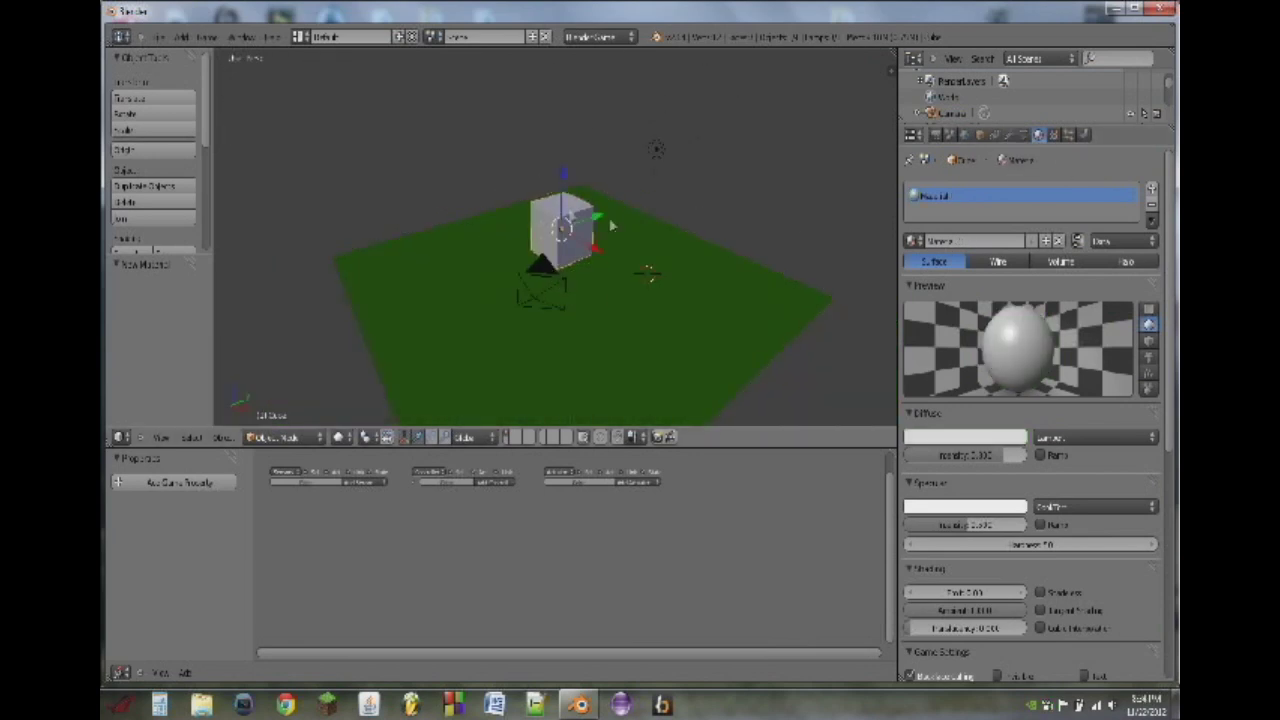
left_click(1087, 137)
left_click(1046, 211)
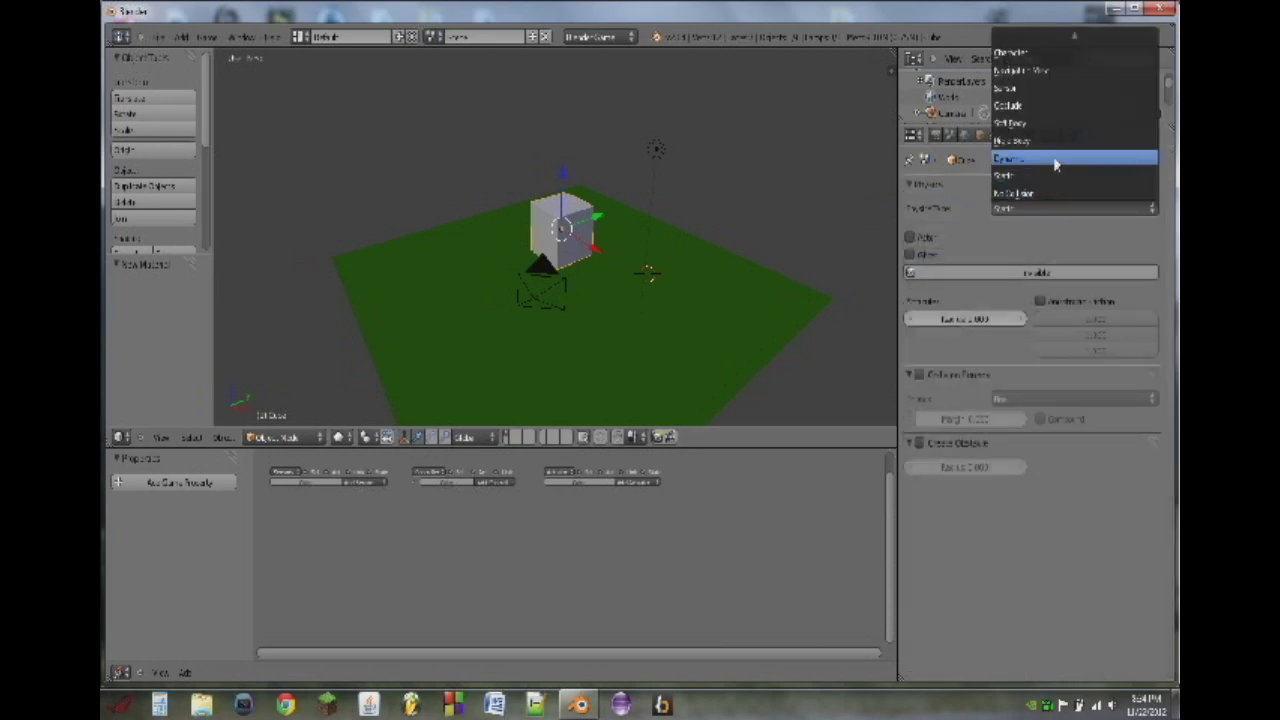
left_click(1055, 160)
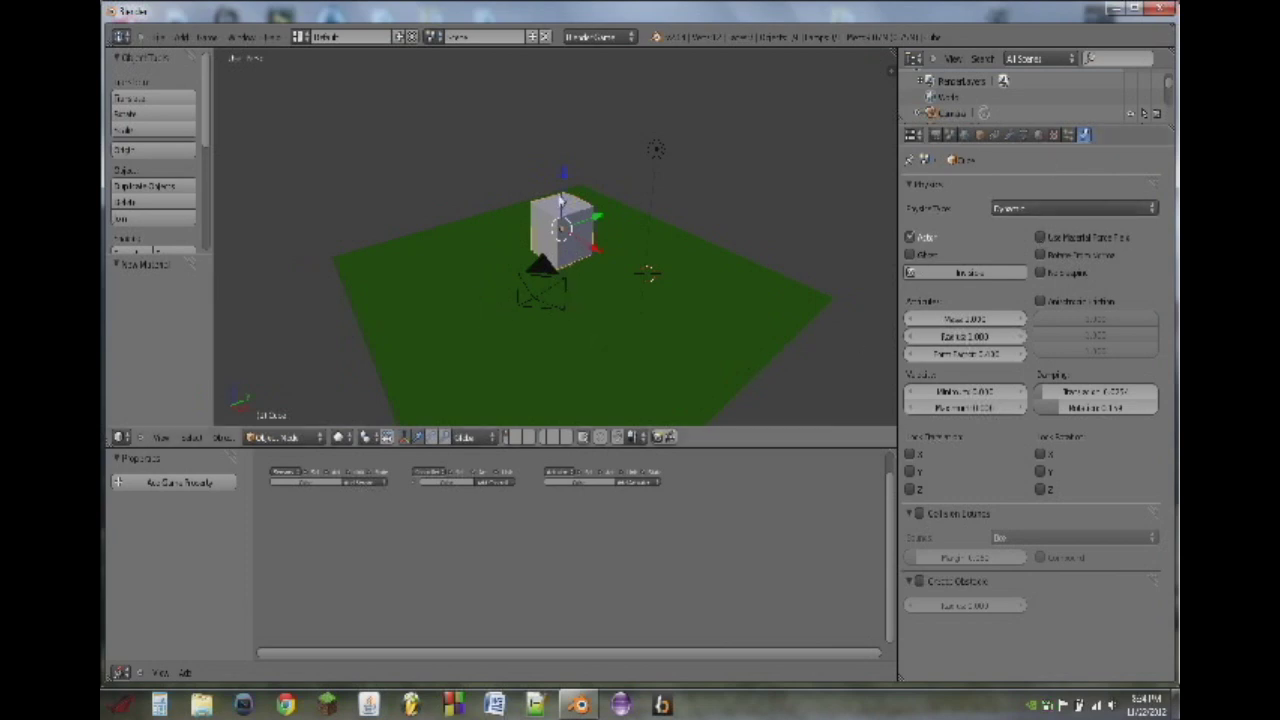
left_click(920, 513)
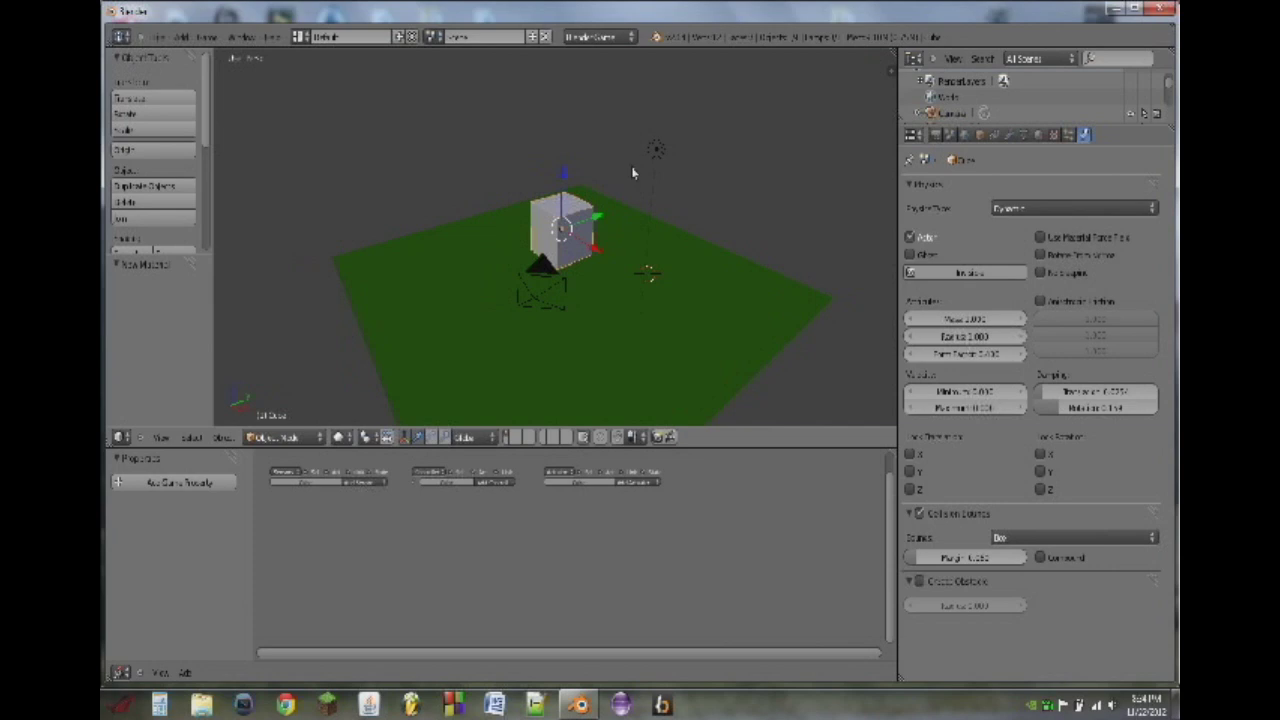
Step: Run the game twice to test how the cube falls onto the floor, ending each run
key("p")
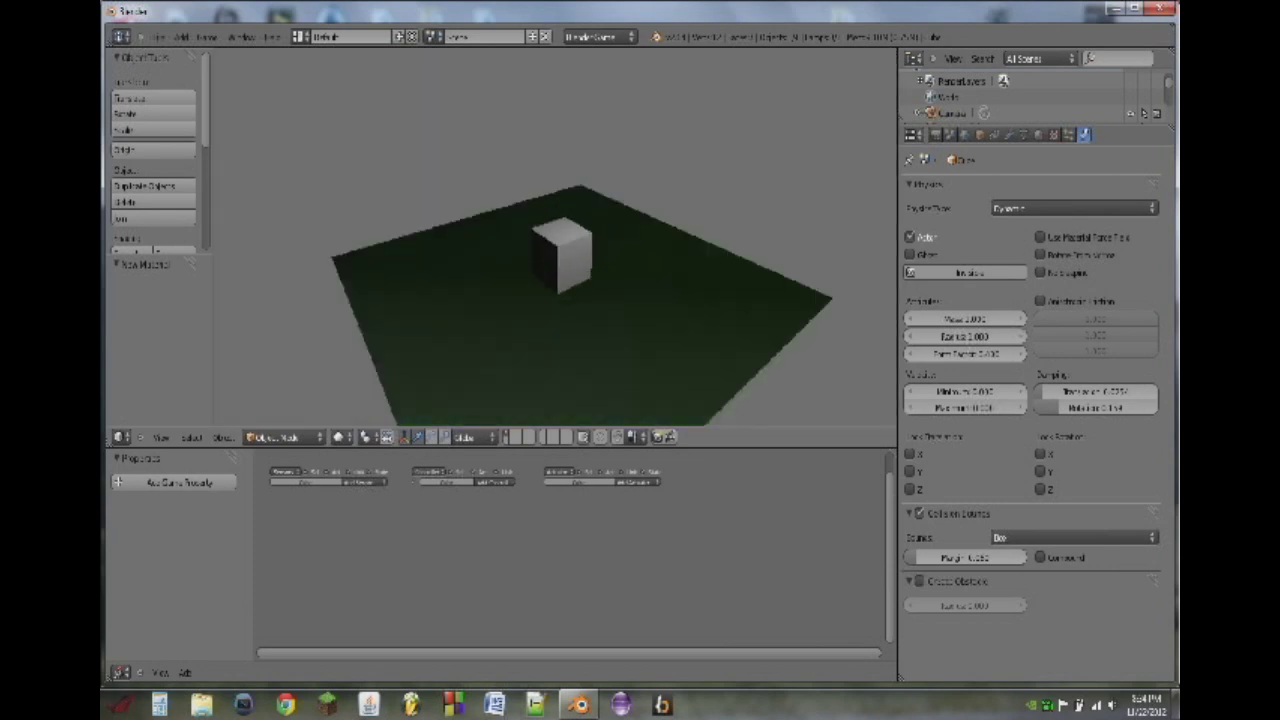
key("Escape")
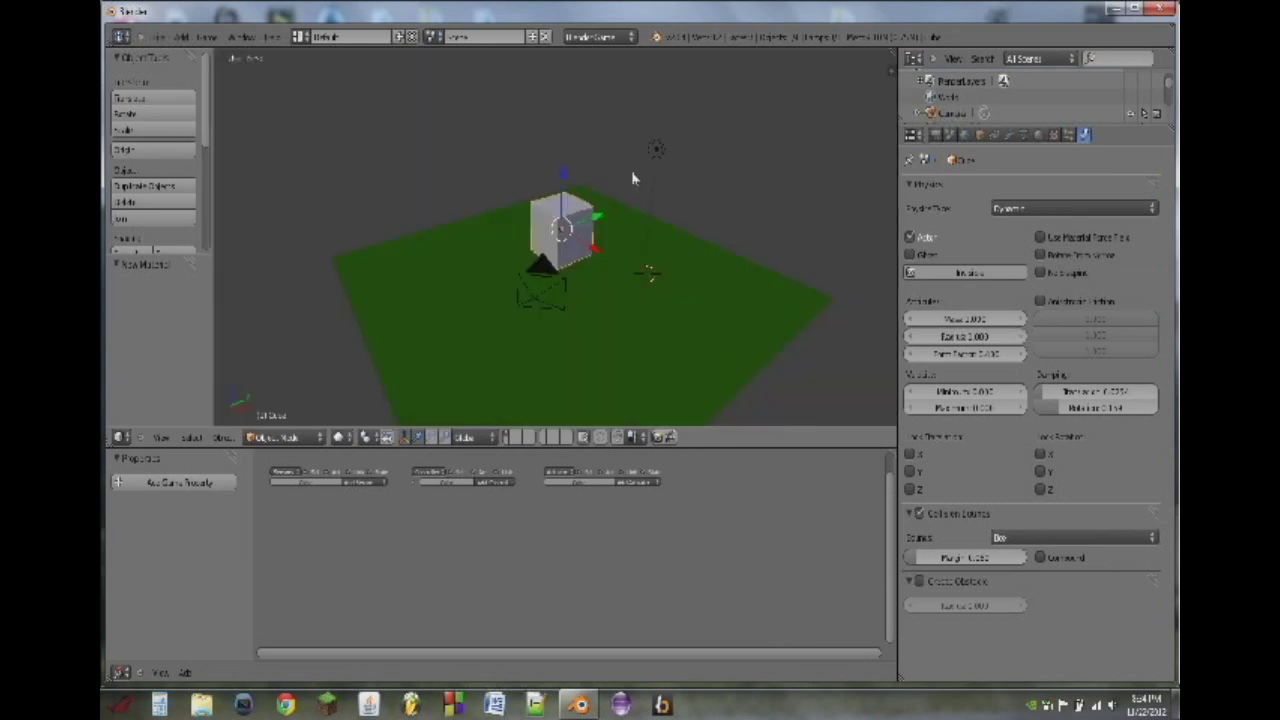
key("p")
key("Escape")
Step: Add a Keyboard sensor to the cube's logic and collapse it
middle_click_drag(448, 491, 518, 480)
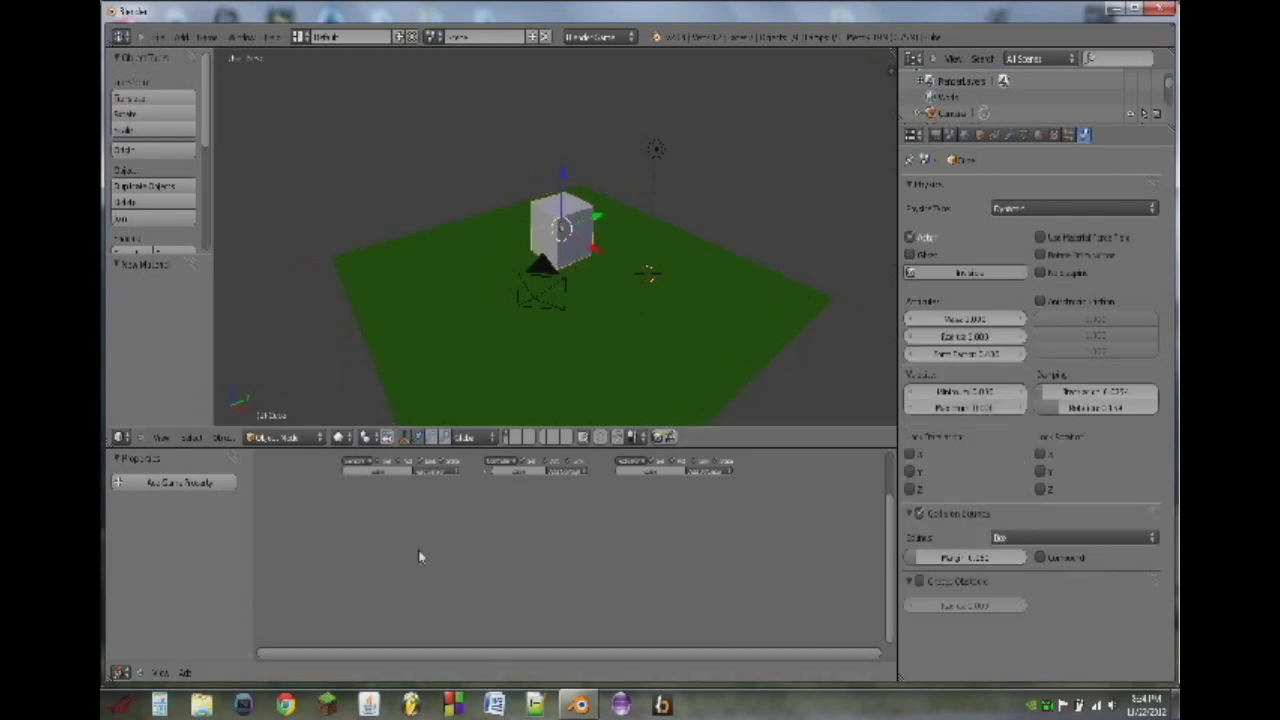
left_click(436, 461)
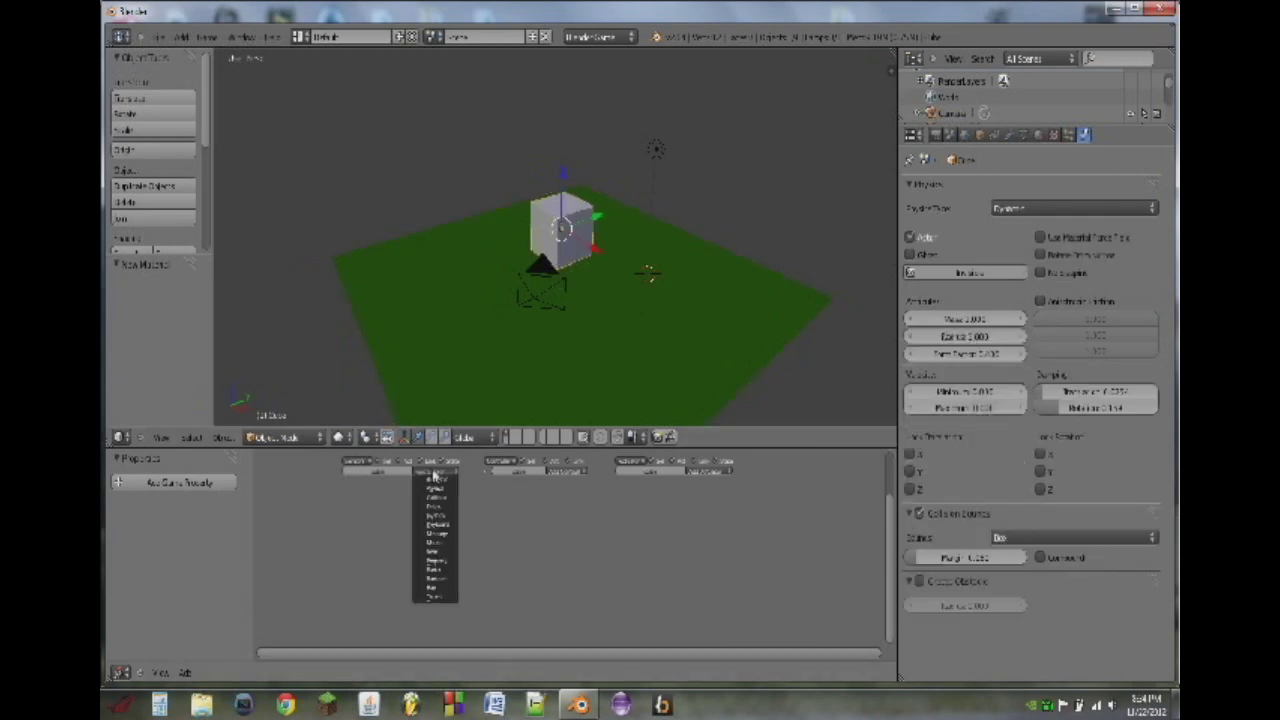
left_click(449, 527)
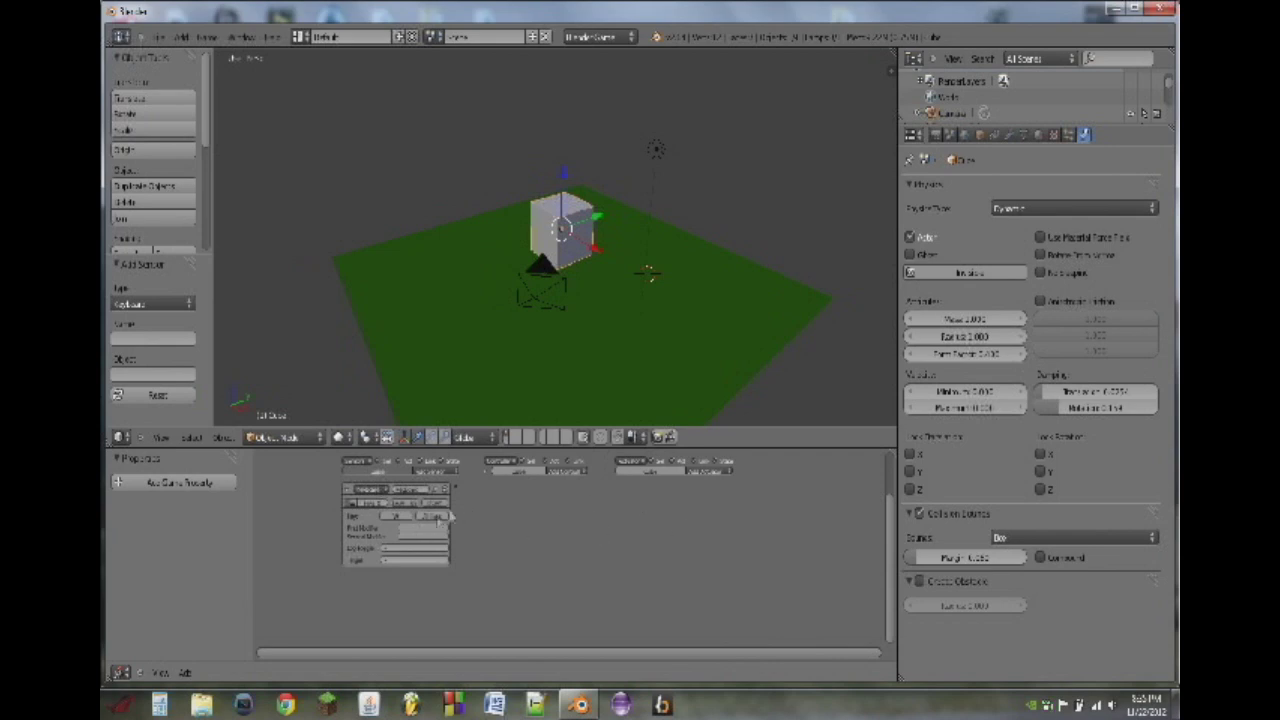
left_click(346, 490)
Step: Add an And controller to the cube and link the Keyboard sensor to it
left_click(550, 471)
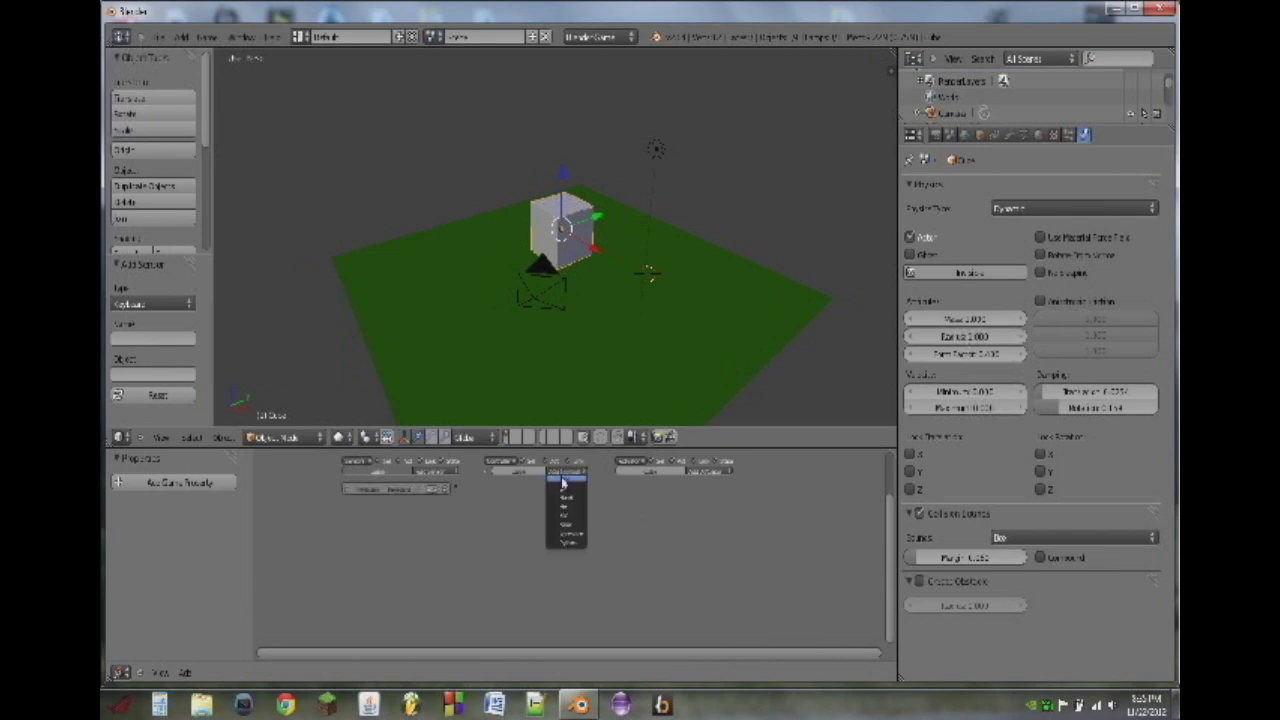
left_click(563, 480)
left_click(512, 492)
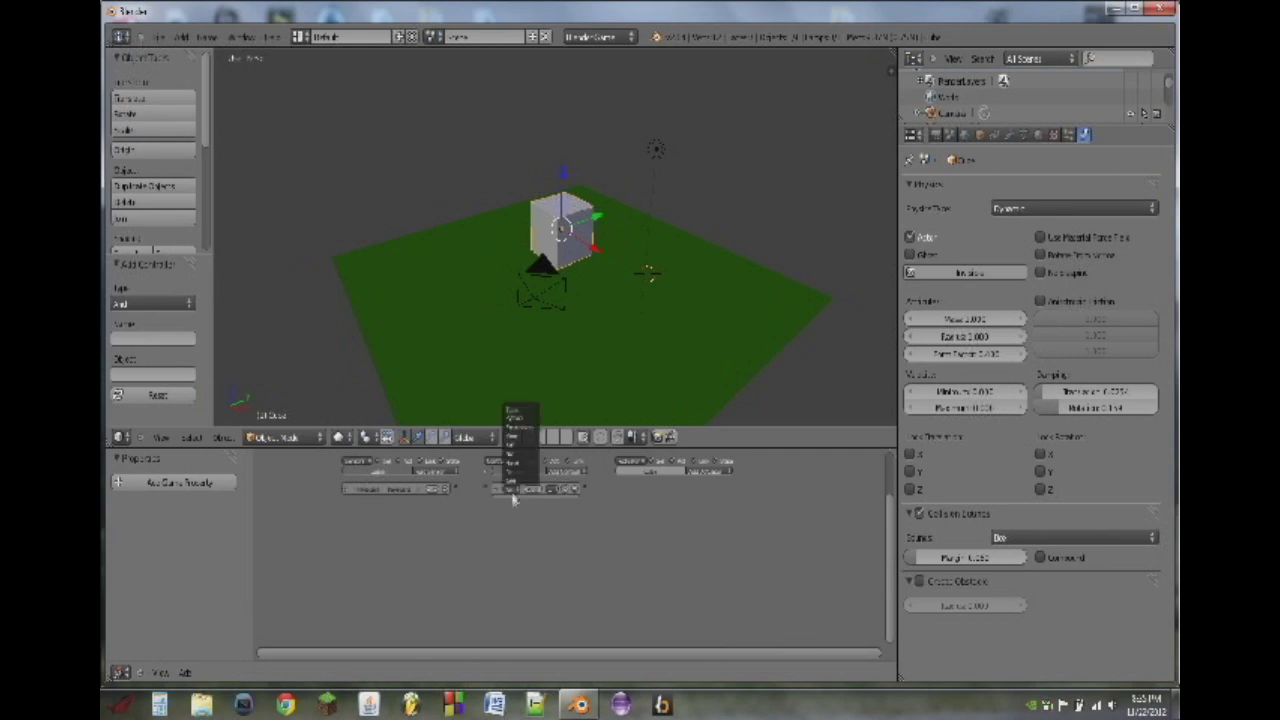
left_click(527, 476)
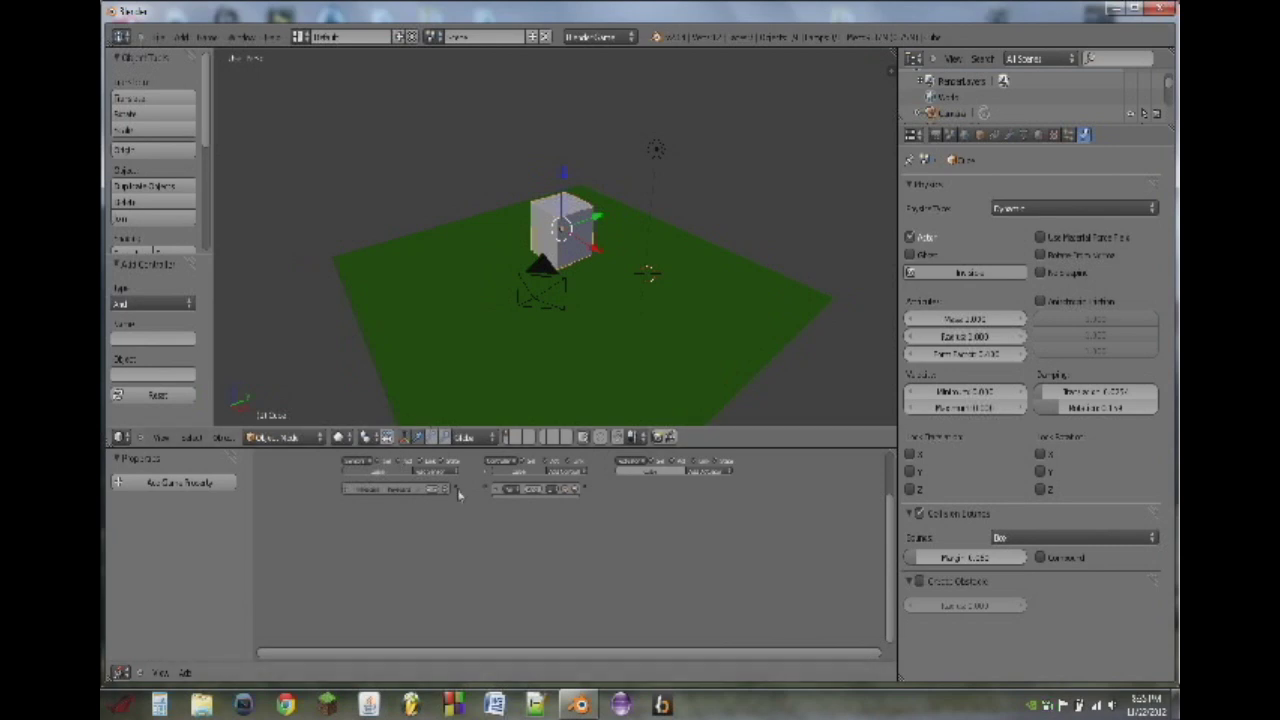
left_click_drag(457, 489, 482, 490)
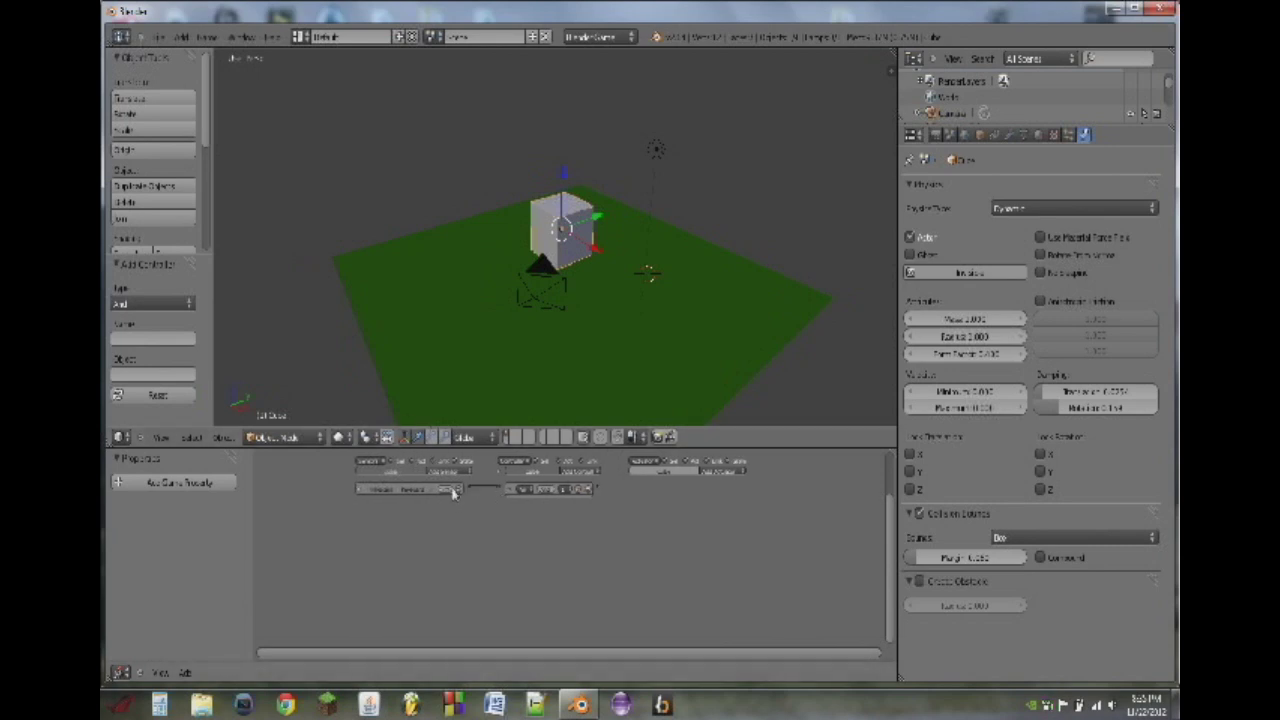
scroll(473, 485, "up", 6)
scroll(468, 486, "up", 2)
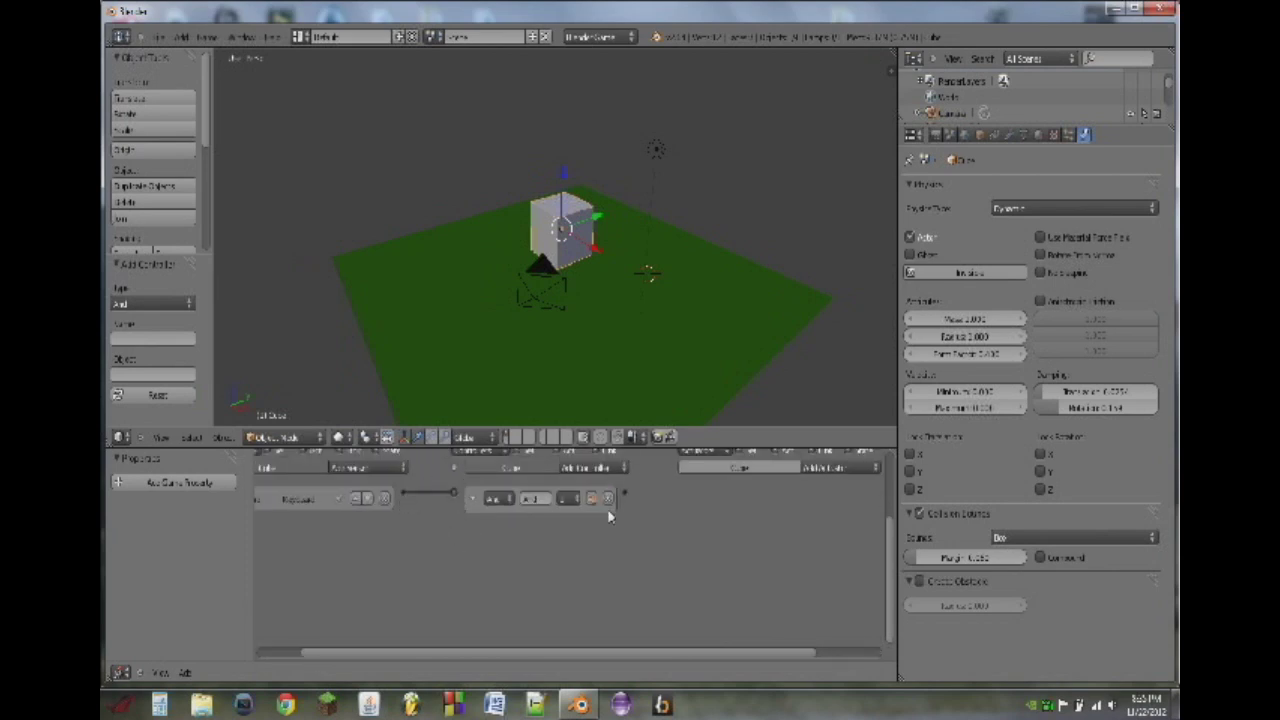
Step: Add a Motion actuator to the cube and link the And controller to it
scroll(652, 524, "down", 3)
scroll(649, 524, "down", 2)
mouse_move(649, 522)
middle_mouse_down()
mouse_move(562, 529)
mouse_move(647, 532)
middle_mouse_up()
scroll(565, 529, "down", 2)
left_click(684, 500)
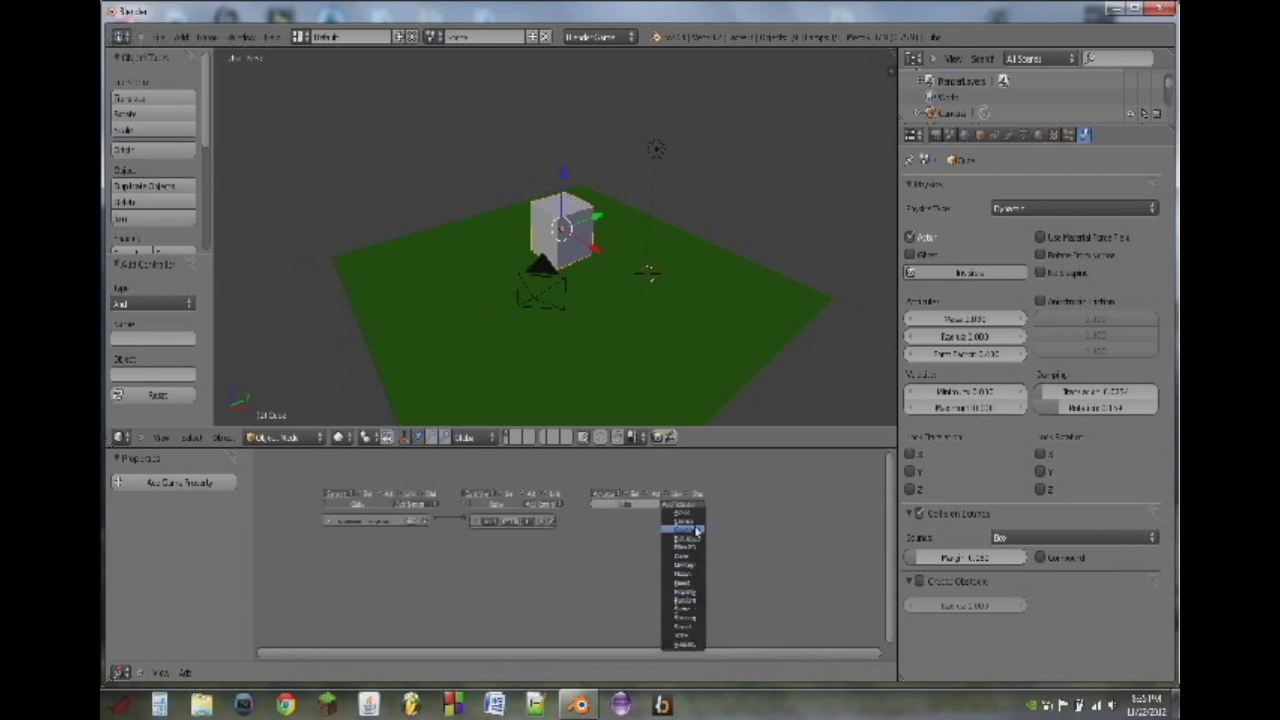
left_click(695, 575)
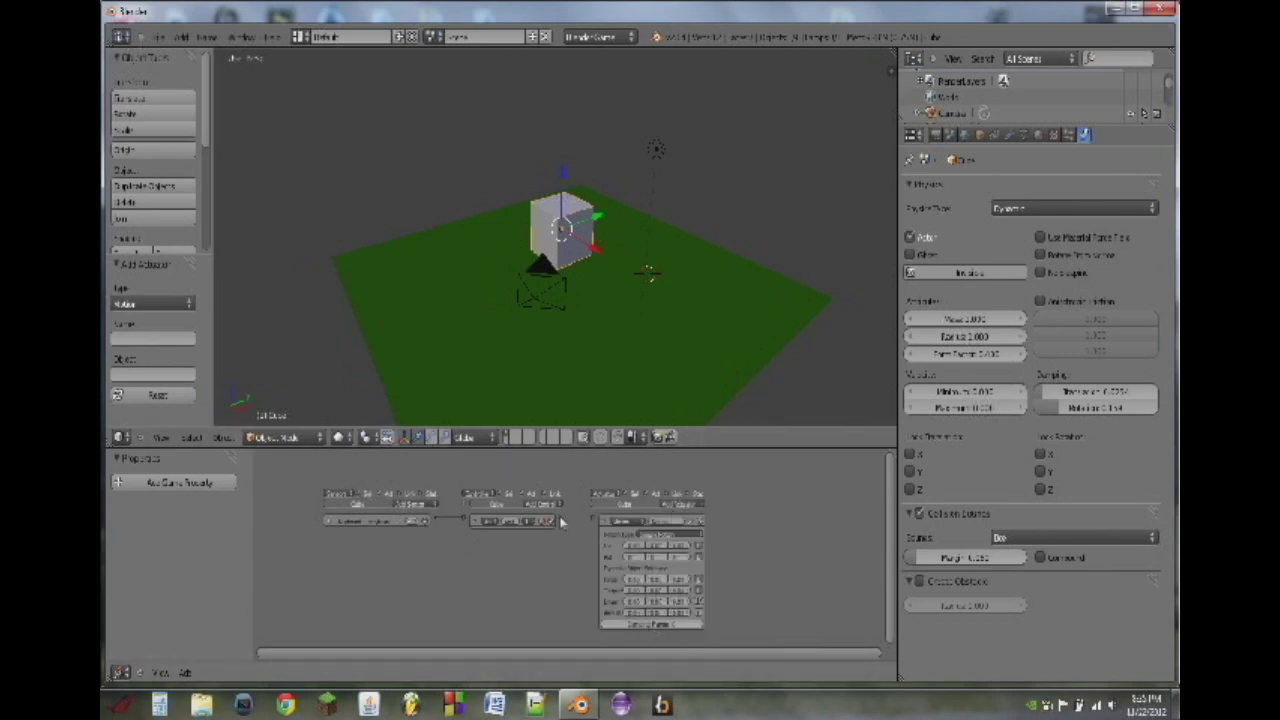
left_click_drag(561, 518, 593, 518)
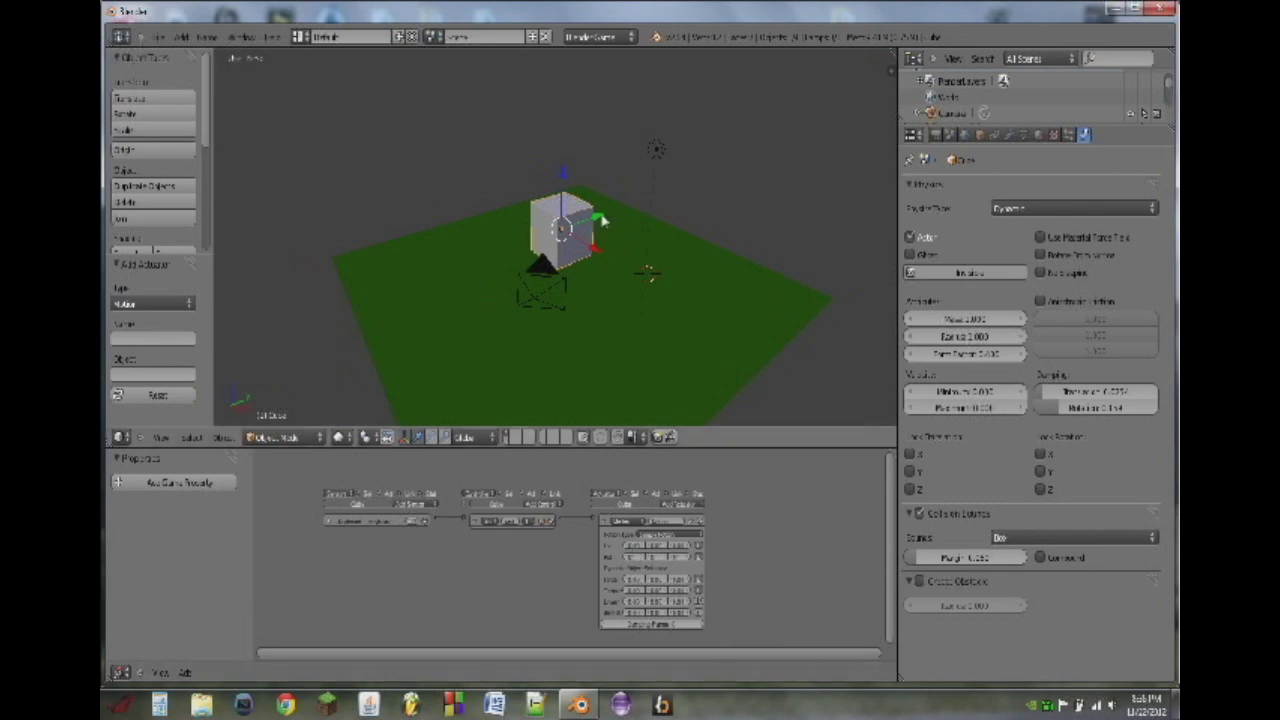
Step: Nudge the cube along the Y and X axes and lower it about 0.37 along Z
left_click_drag(598, 219, 626, 263)
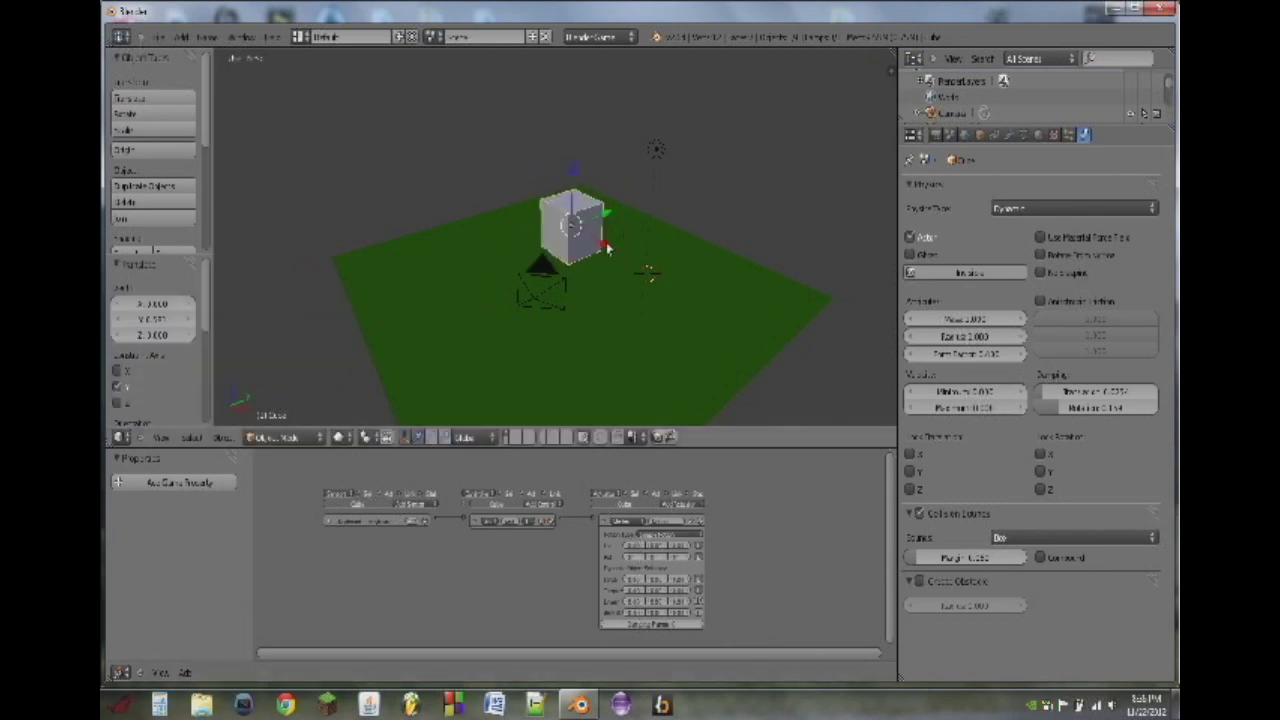
mouse_move(607, 247)
left_mouse_down()
mouse_move(706, 322)
mouse_move(609, 230)
mouse_move(630, 262)
mouse_move(640, 226)
mouse_move(600, 246)
left_mouse_up()
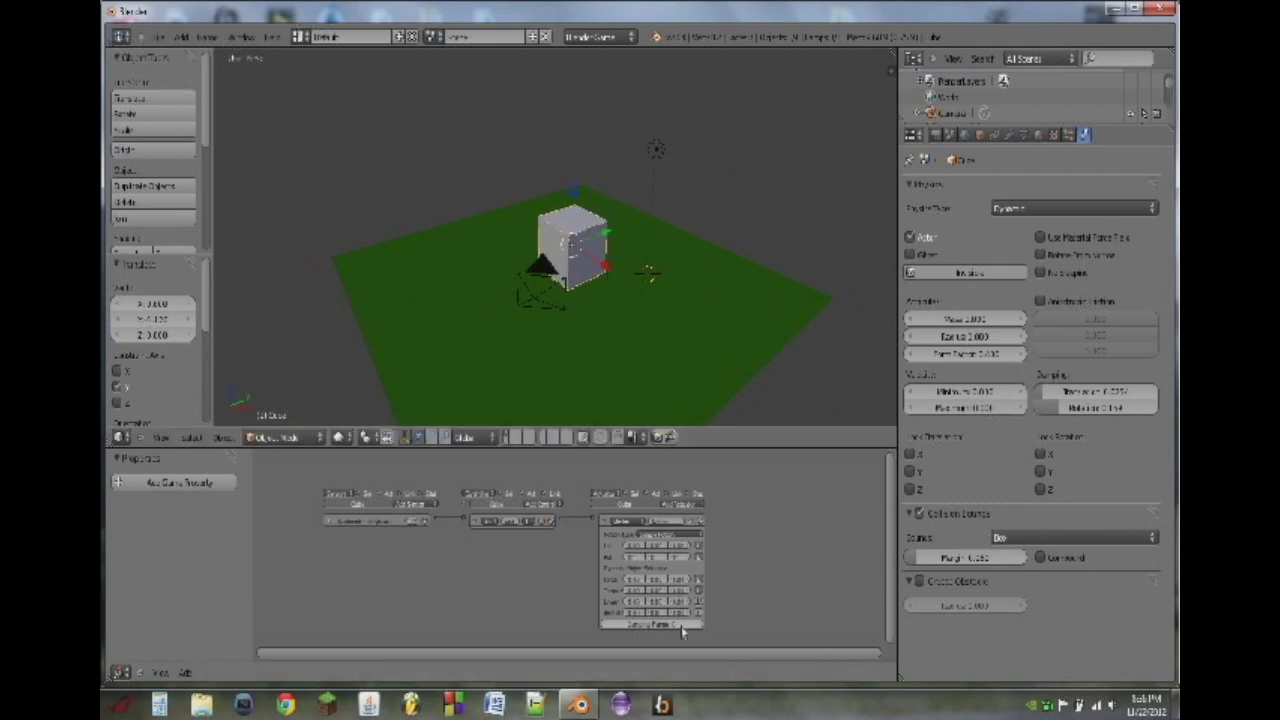
mouse_move(575, 196)
left_mouse_down()
mouse_move(583, 98)
mouse_move(589, 205)
left_mouse_up()
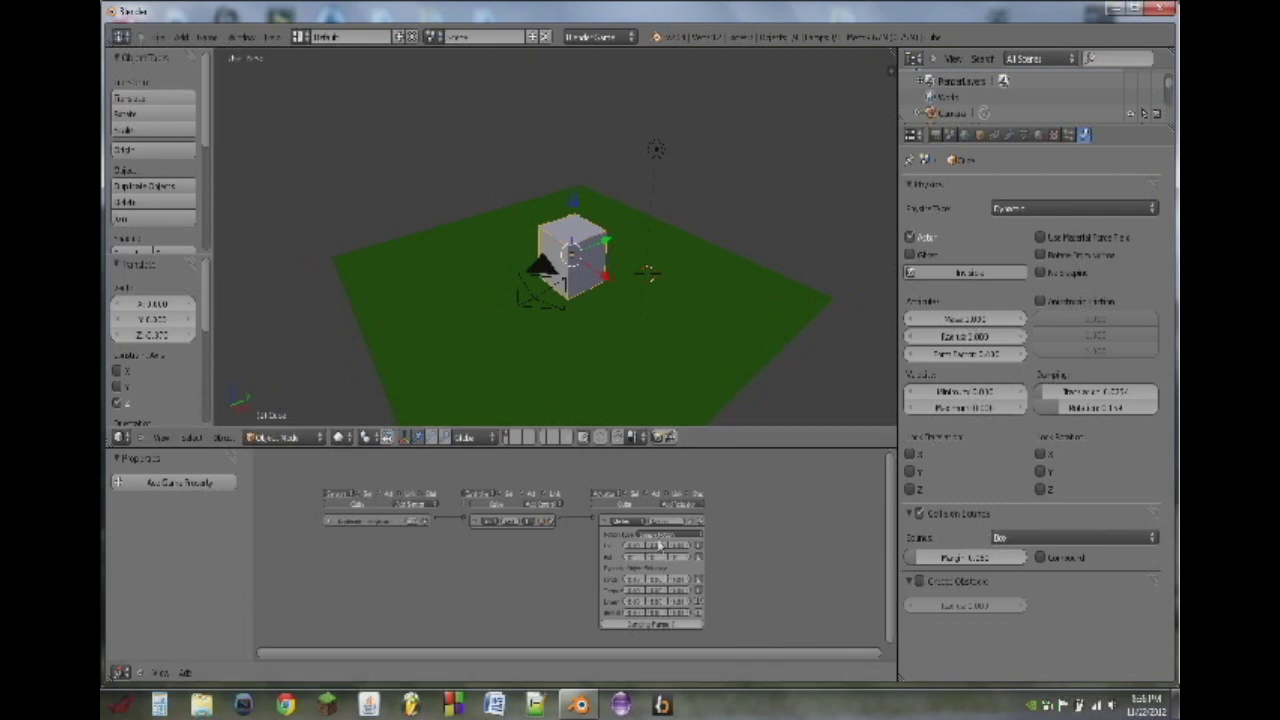
Step: Run the game twice, testing the cube's movement with the W and Up Arrow keys, and end each run
scroll(572, 242, "up", 3)
middle_click_drag(580, 246, 640, 300)
scroll(524, 289, "down", 1)
scroll(566, 264, "down", 1)
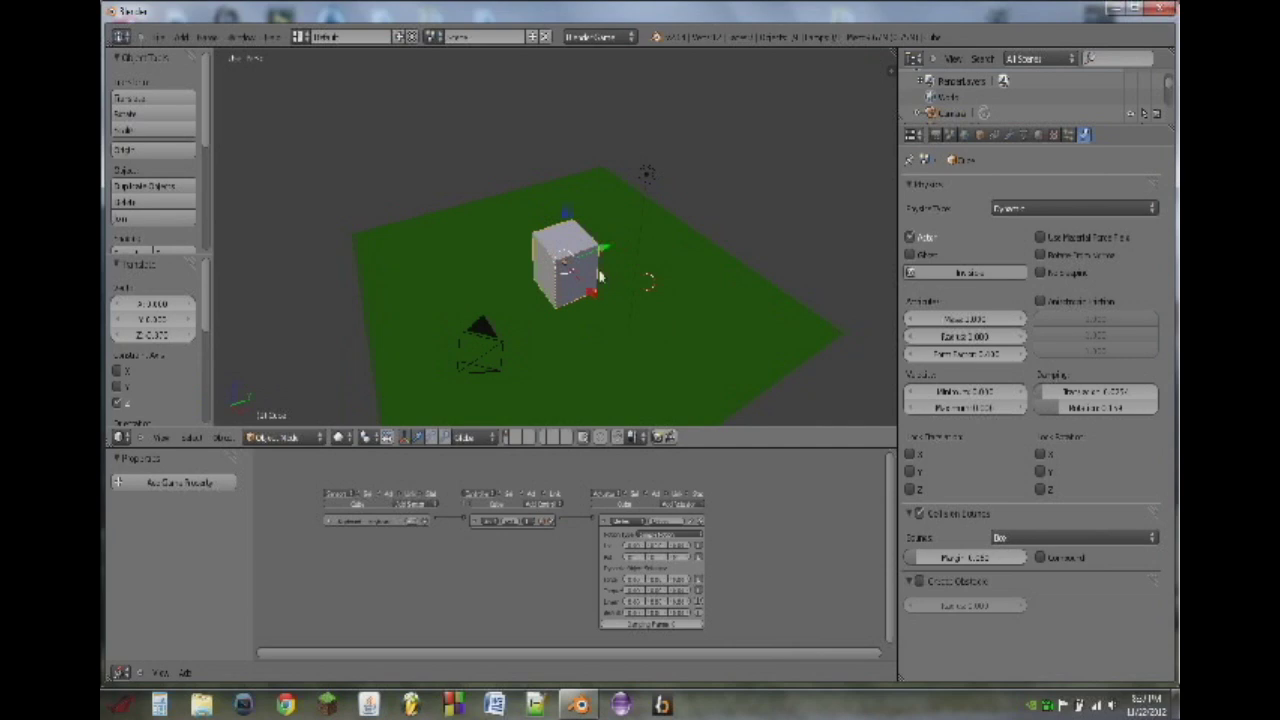
key("p")
key("w")
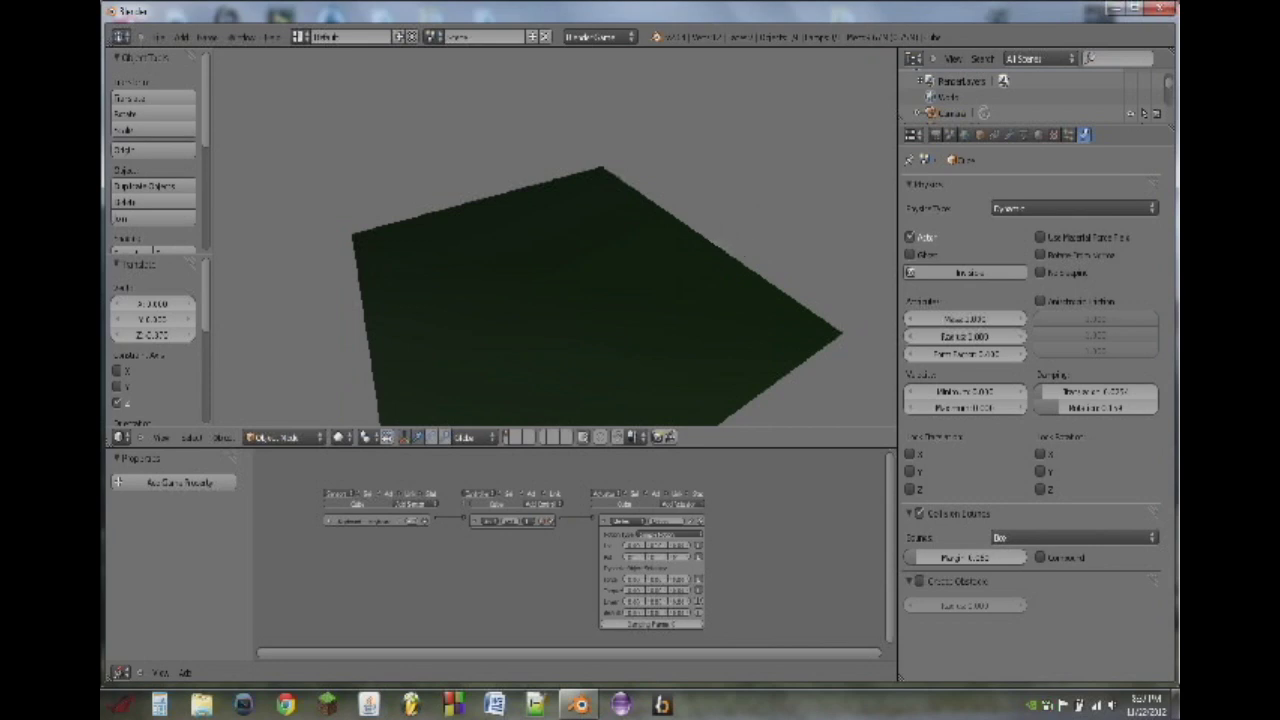
key("Escape")
key("p")
key("Up")
key("Escape")
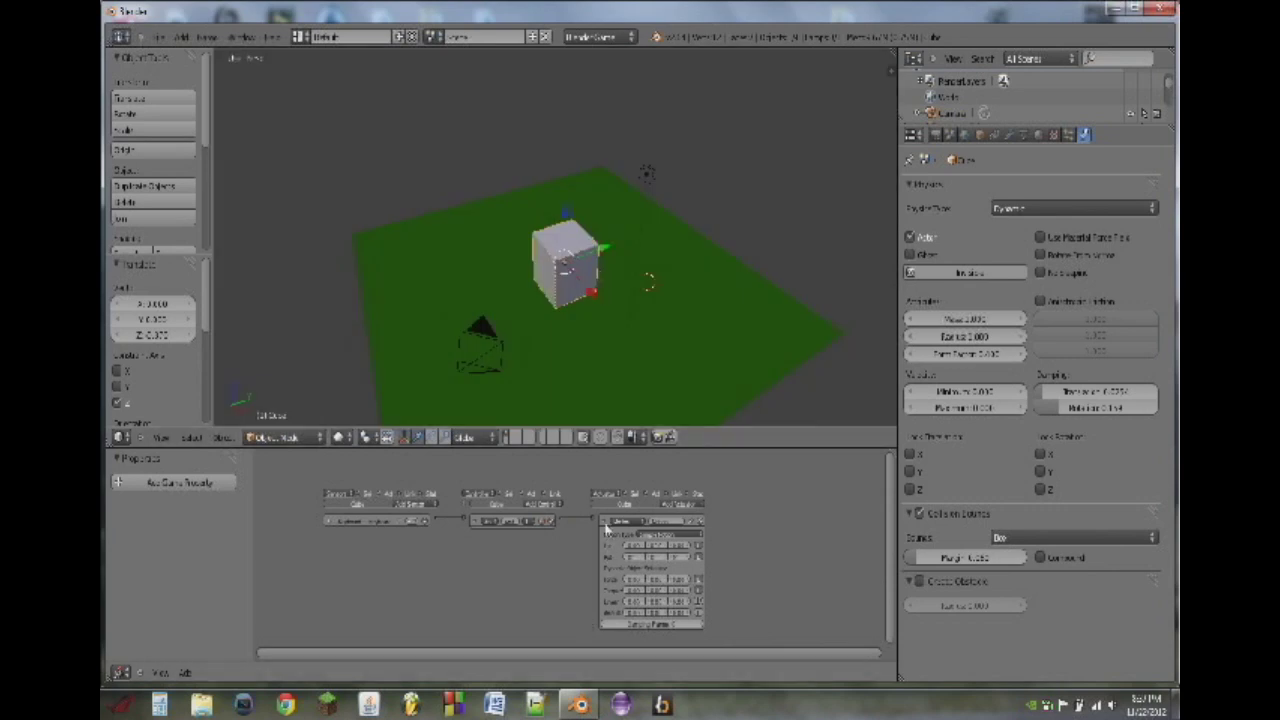
Step: Collapse the Motion actuator and add three more Keyboard sensors to the cube, collapsing each one
left_click(605, 522)
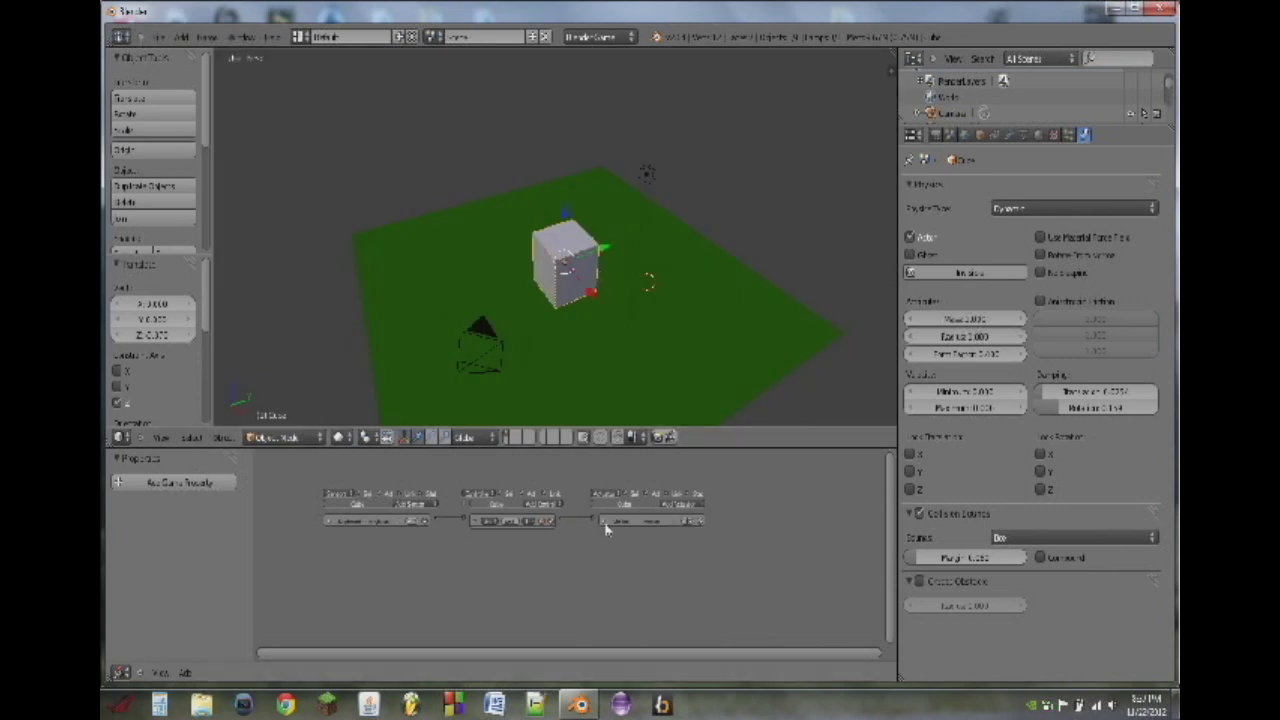
left_click(415, 504)
left_click(415, 555)
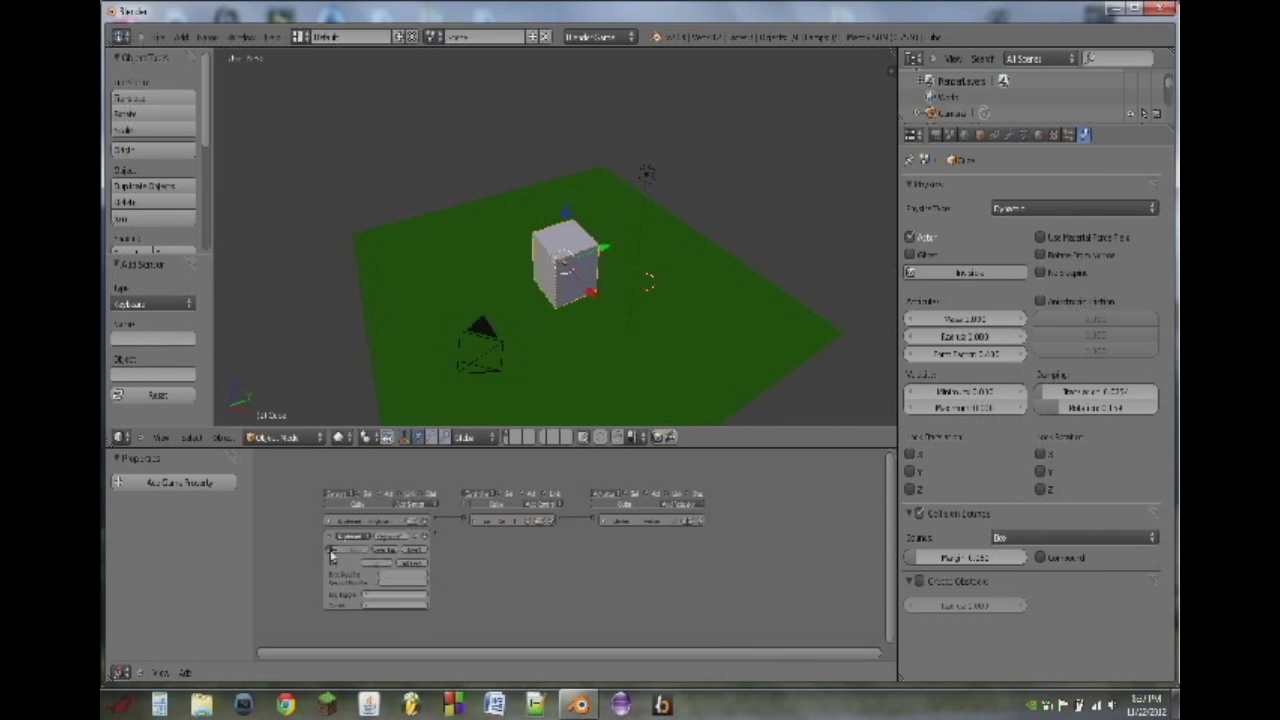
left_click(330, 538)
left_click(414, 505)
left_click(415, 553)
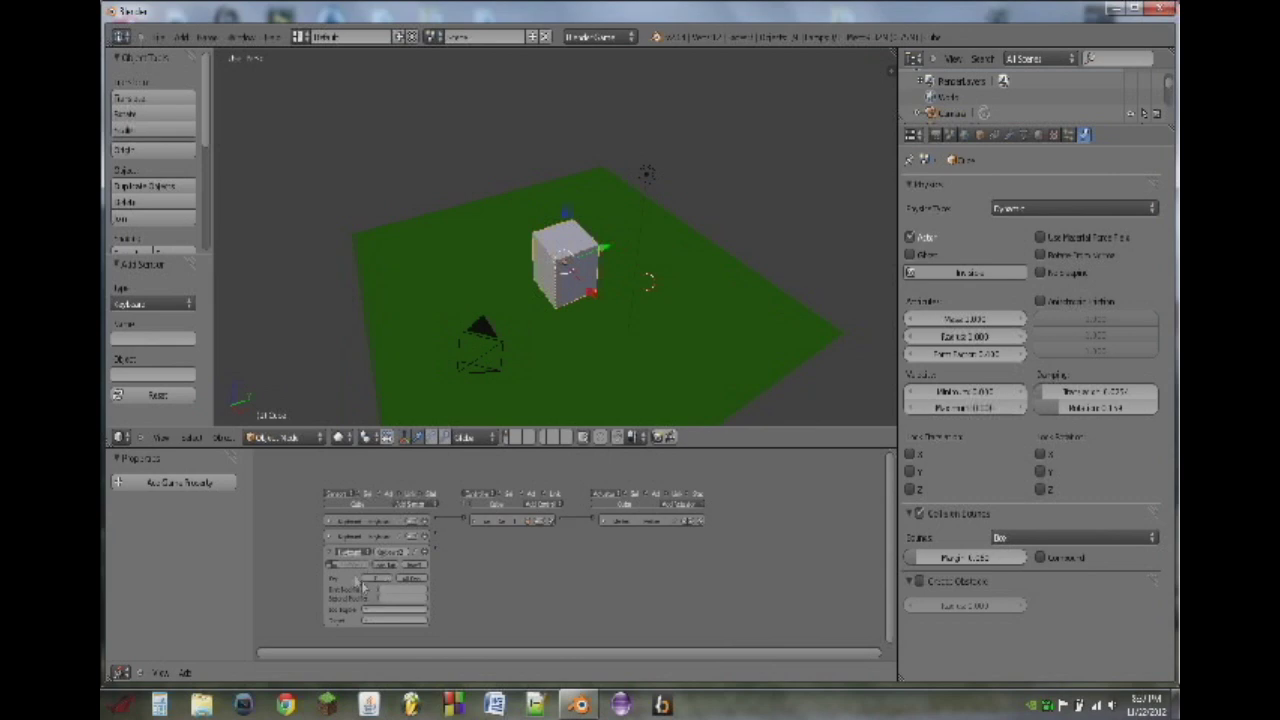
left_click(330, 555)
left_click(414, 505)
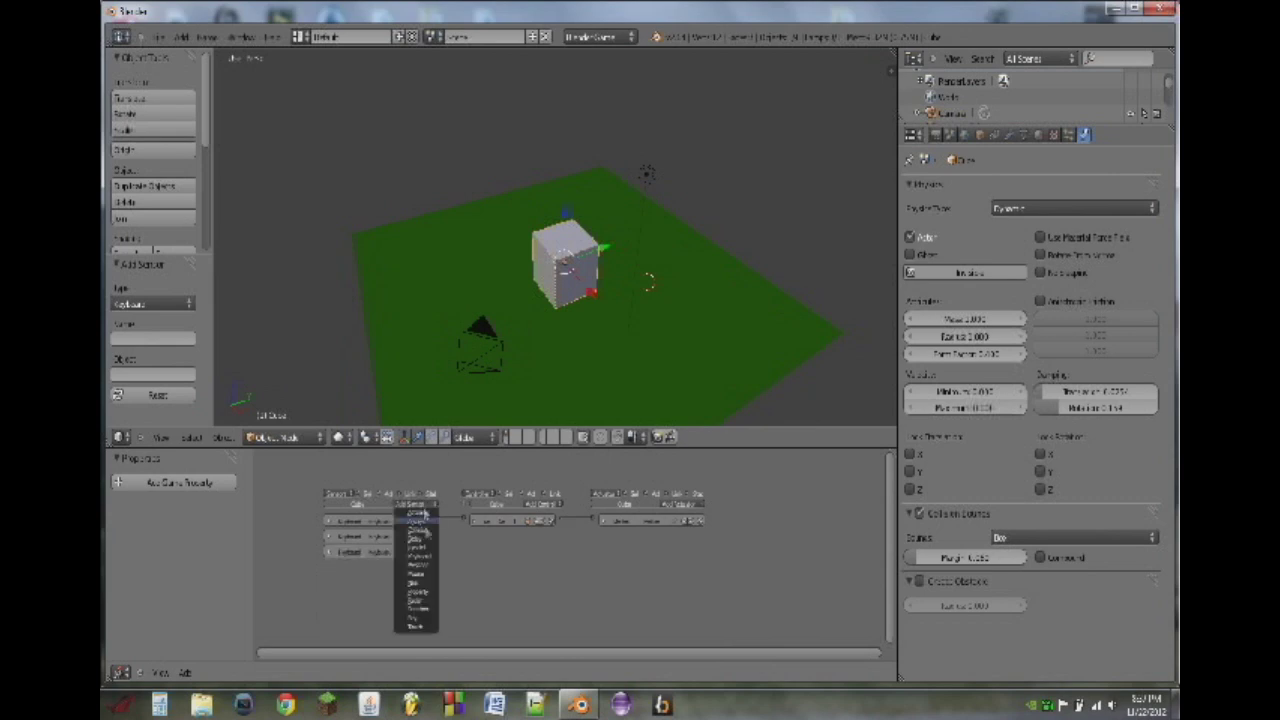
left_click(415, 560)
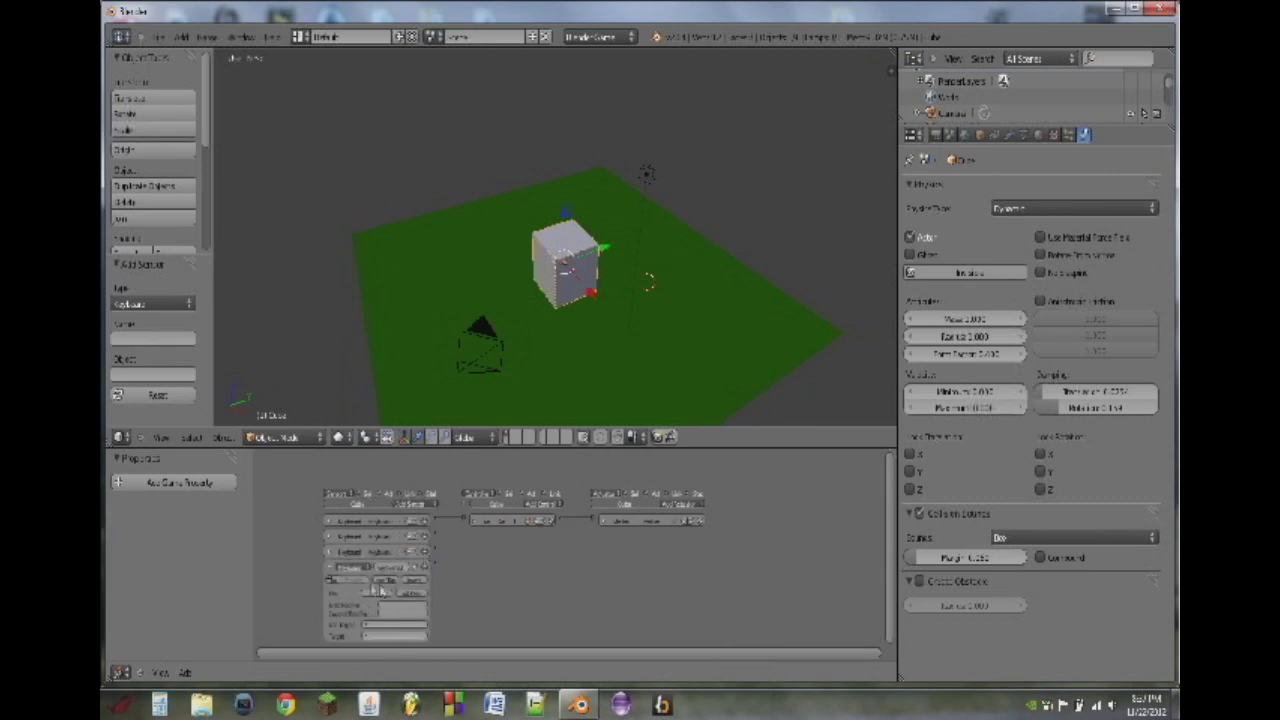
left_click(330, 567)
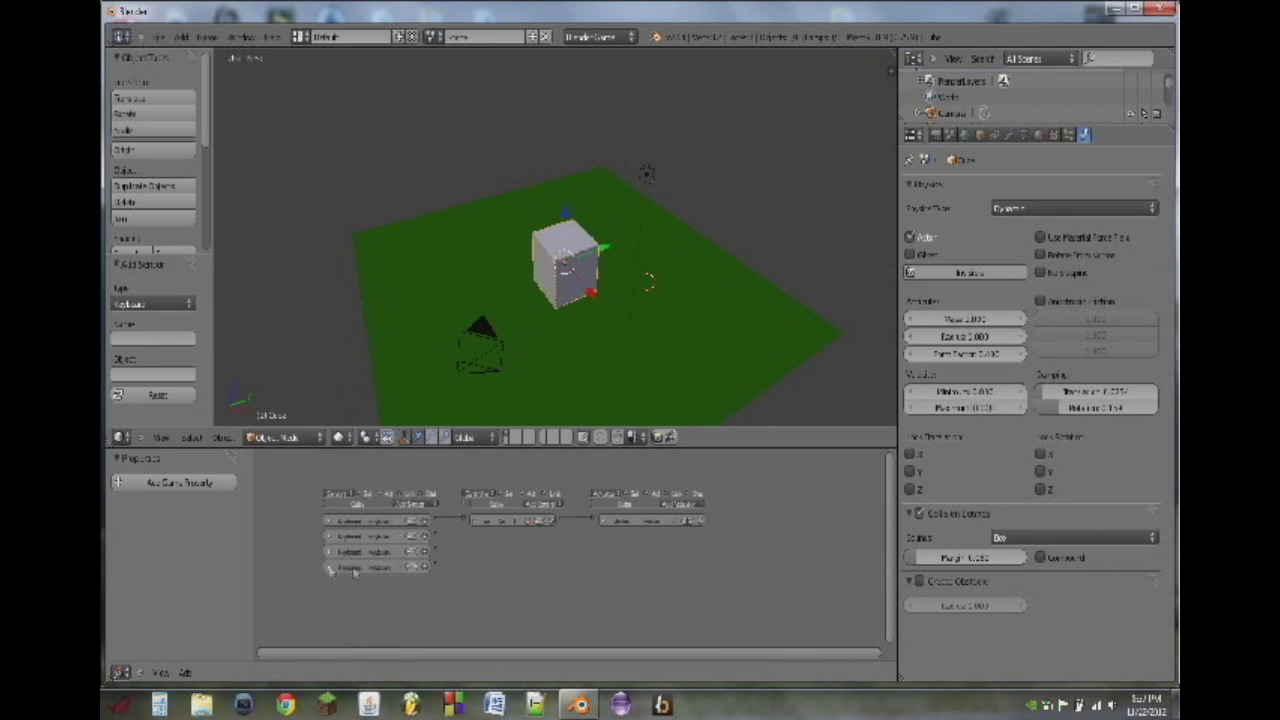
Step: Add three more And controllers and link each remaining Keyboard sensor to its own controller
left_click(549, 505)
left_click(545, 521)
left_click(550, 506)
left_click(545, 521)
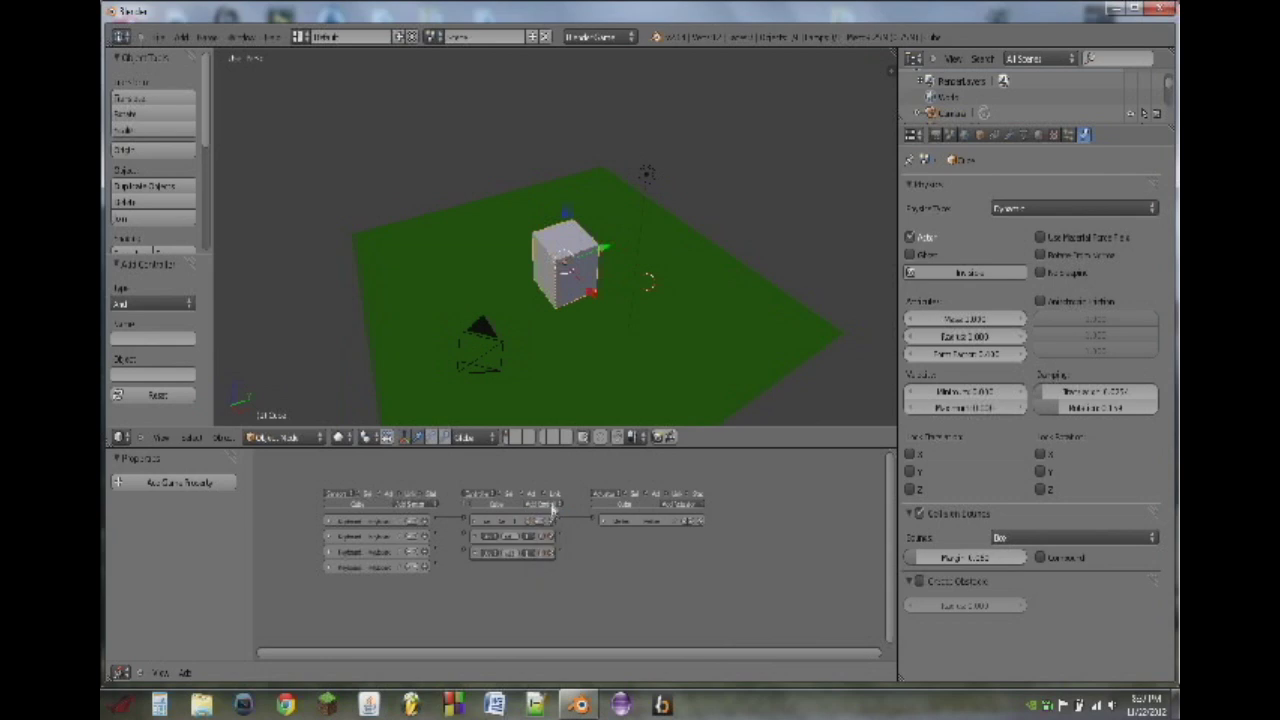
left_click(550, 506)
left_click(545, 521)
left_click_drag(436, 533, 471, 570)
Step: Add a second Motion actuator to the cube and link the second And controller to it
left_click(683, 505)
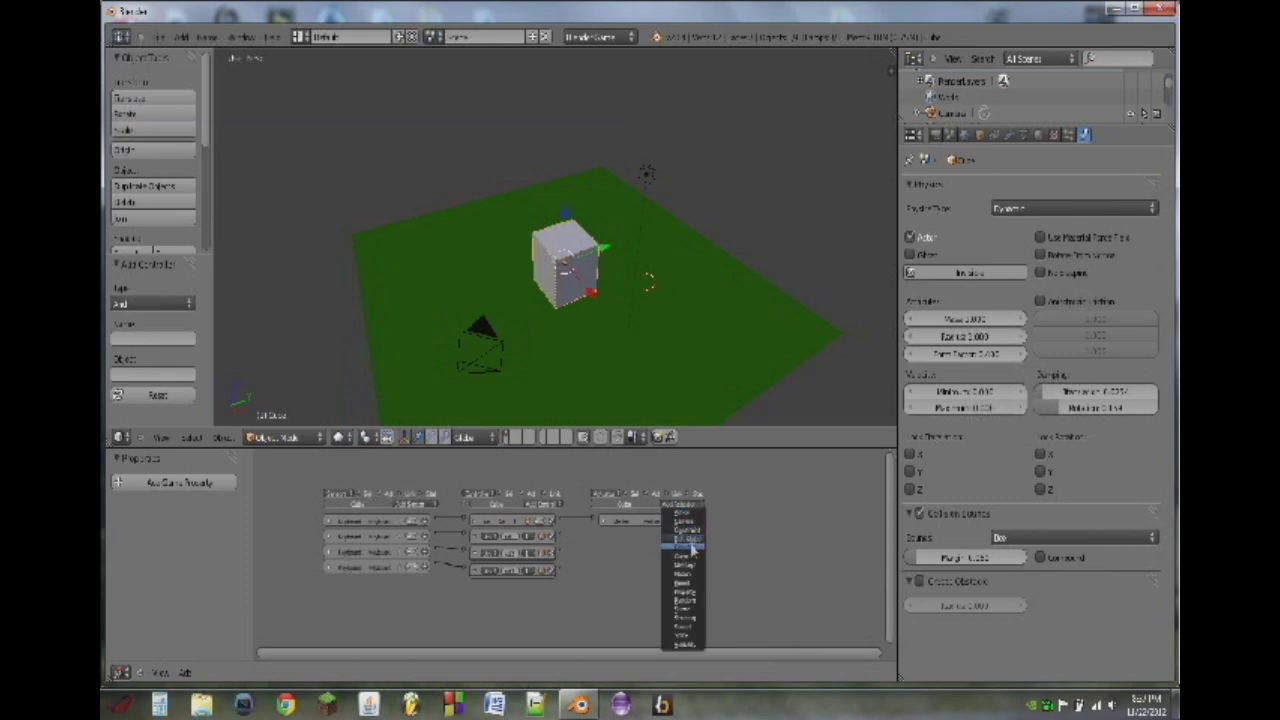
left_click(700, 575)
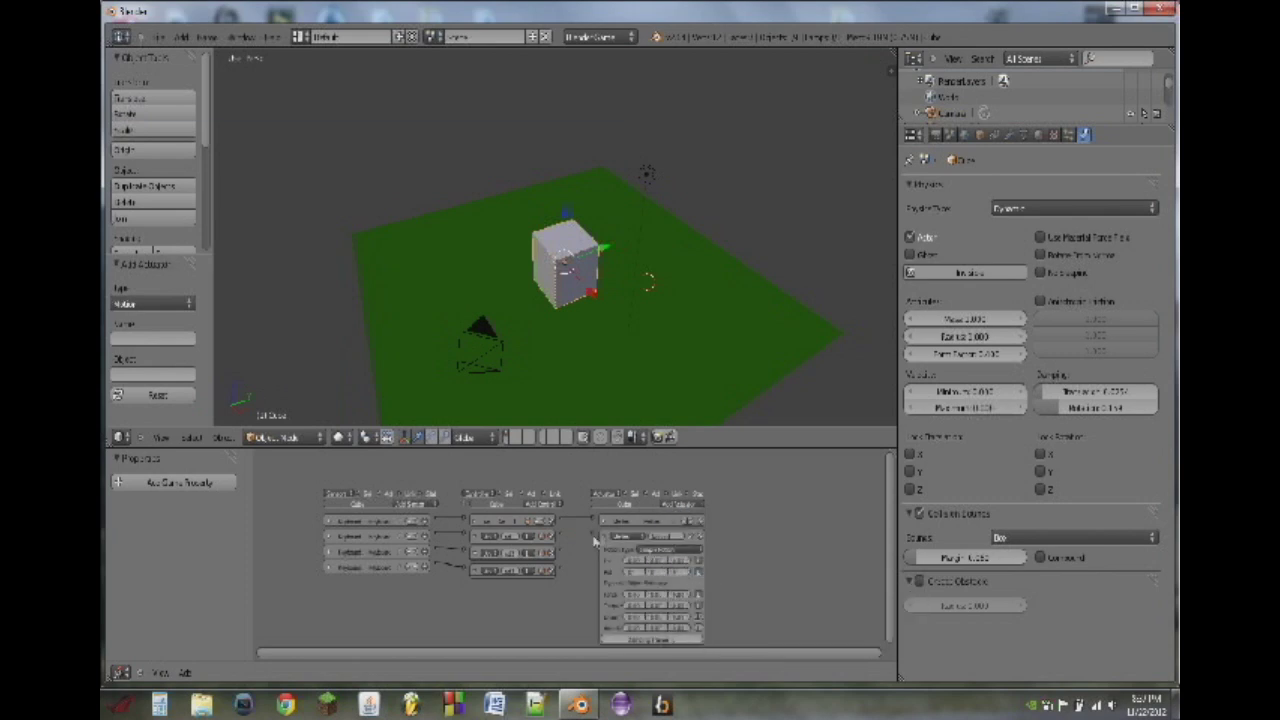
left_click_drag(559, 541, 620, 525)
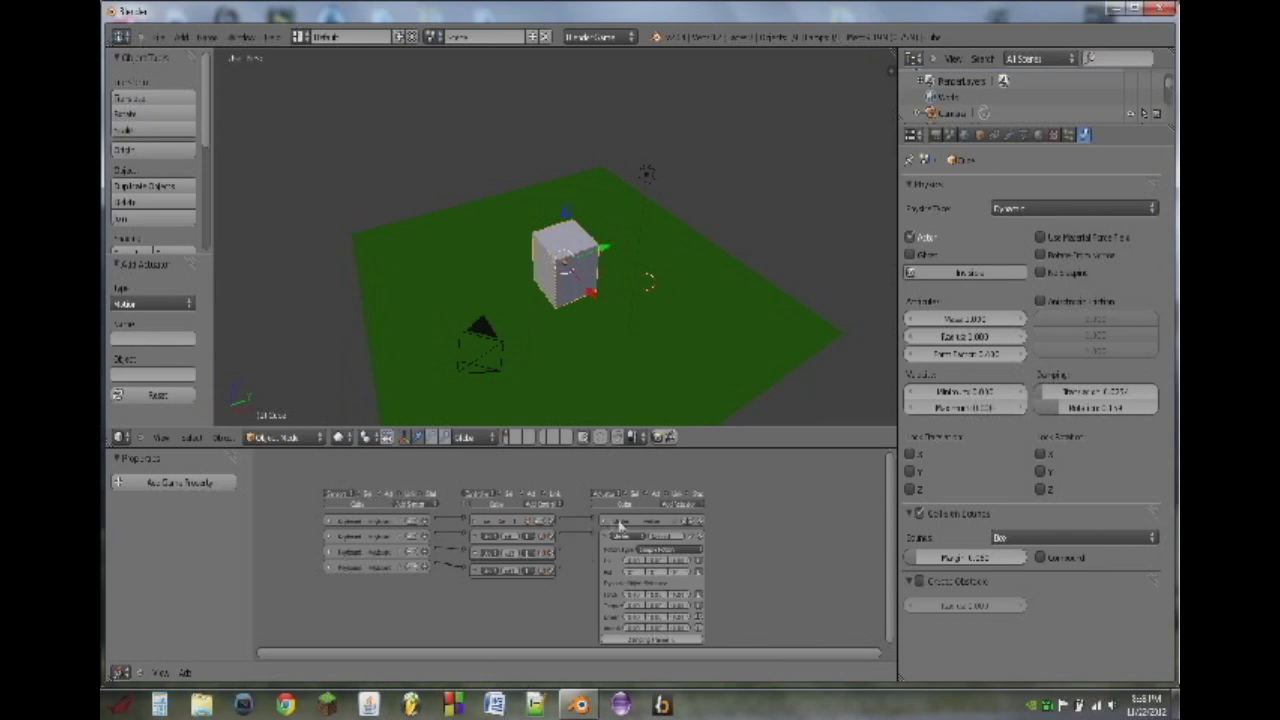
left_click(330, 537)
left_click(330, 537)
scroll(698, 578, "up", 4)
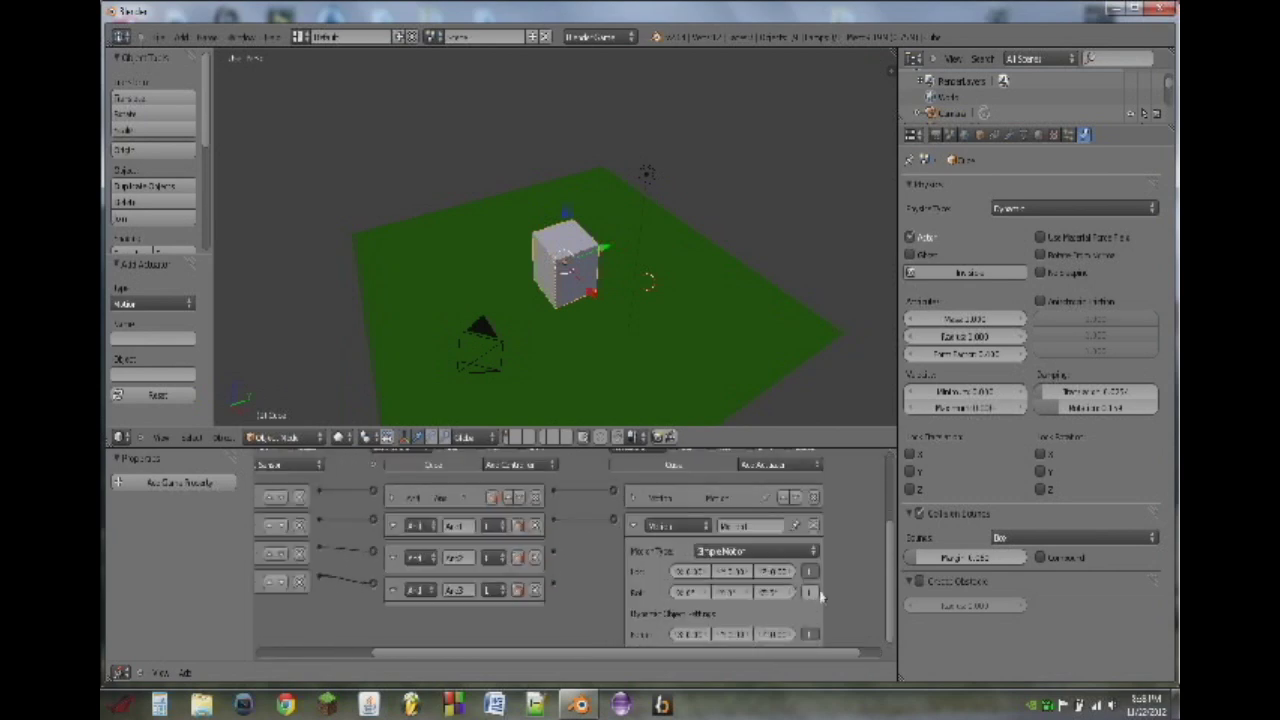
scroll(780, 598, "down", 4)
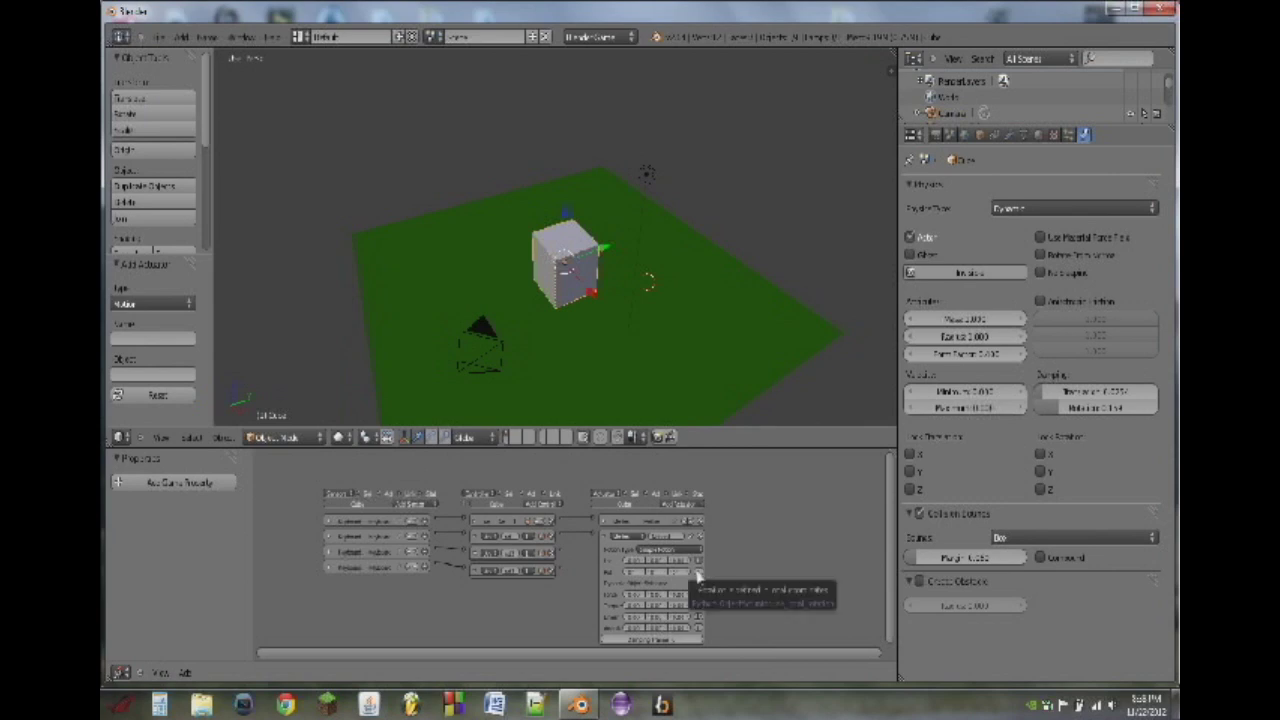
Step: Shift the cube over the floor along Y and X, and lower it about 0.25 along Z
middle_click_drag(460, 331, 550, 331)
middle_click_drag(614, 305, 594, 258)
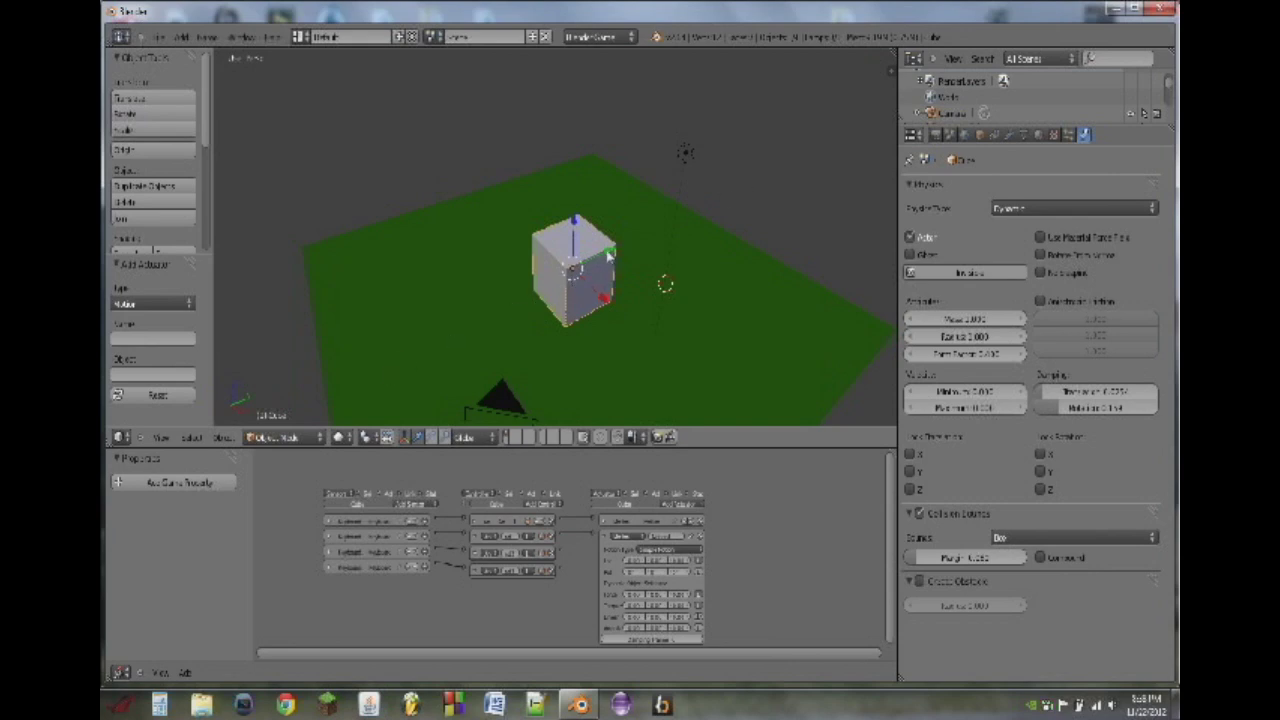
key("r")
left_click(617, 266)
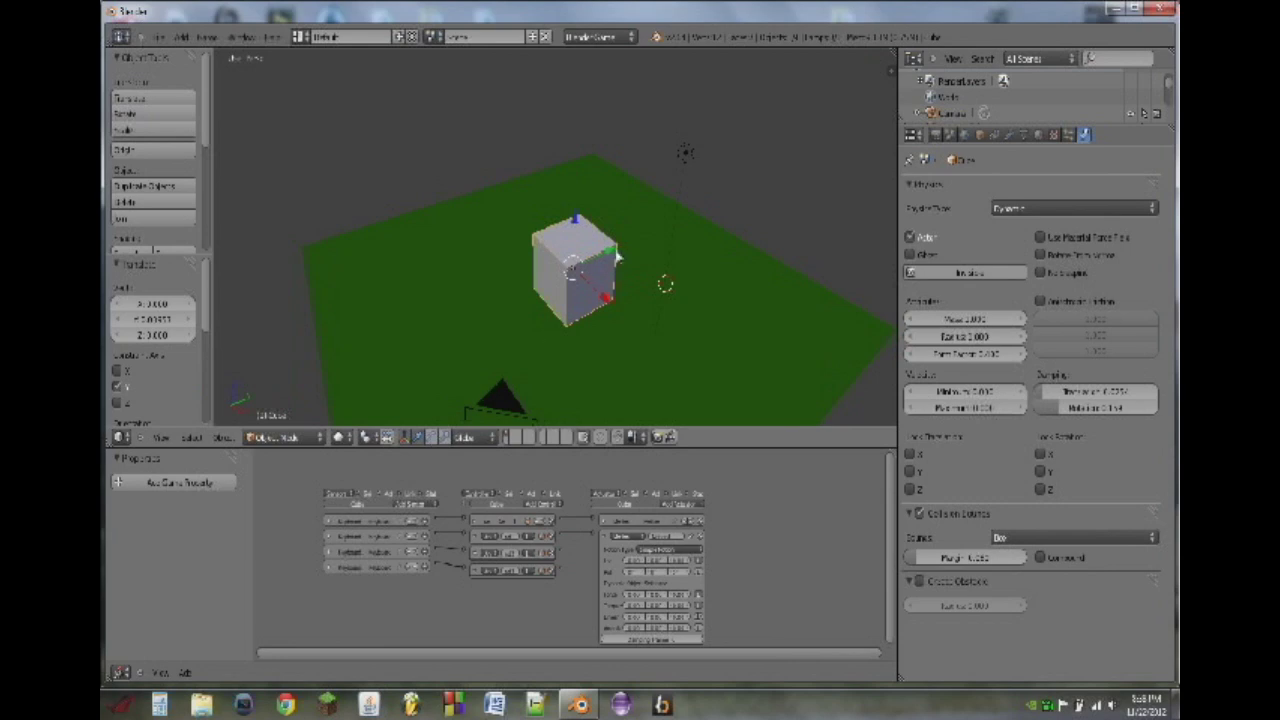
key("g")
key("x")
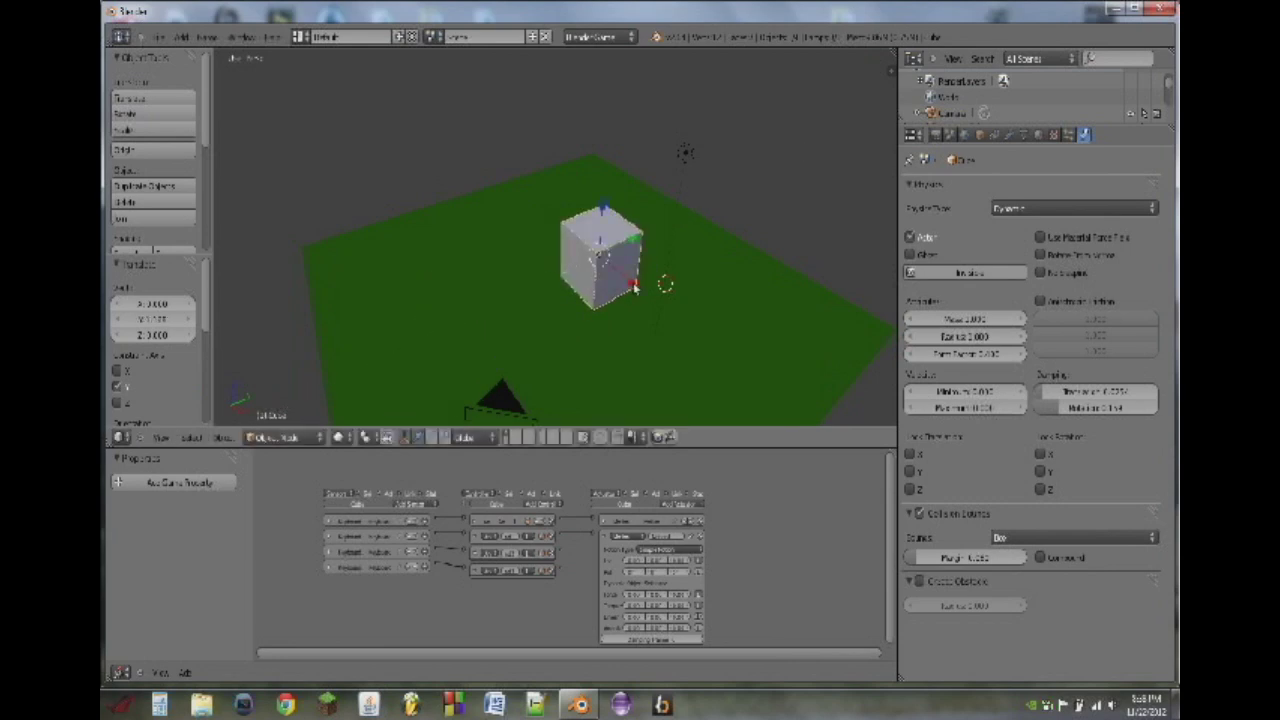
key("z")
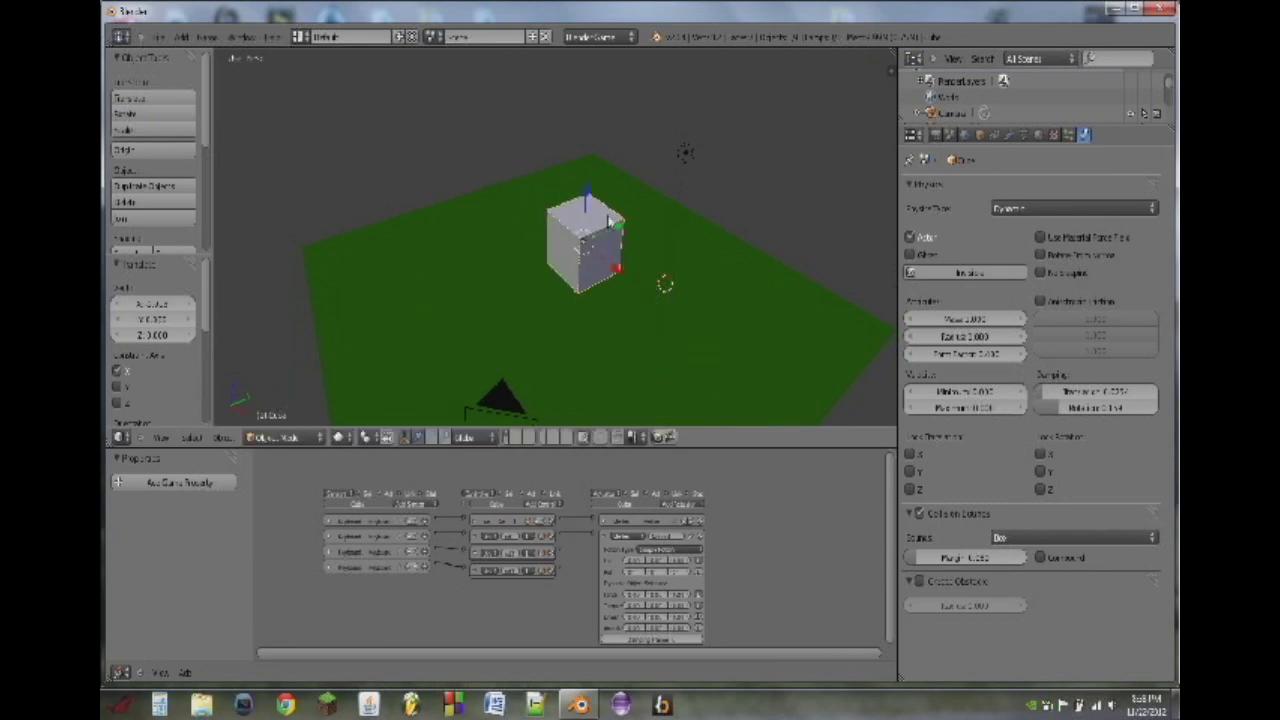
left_click(628, 278)
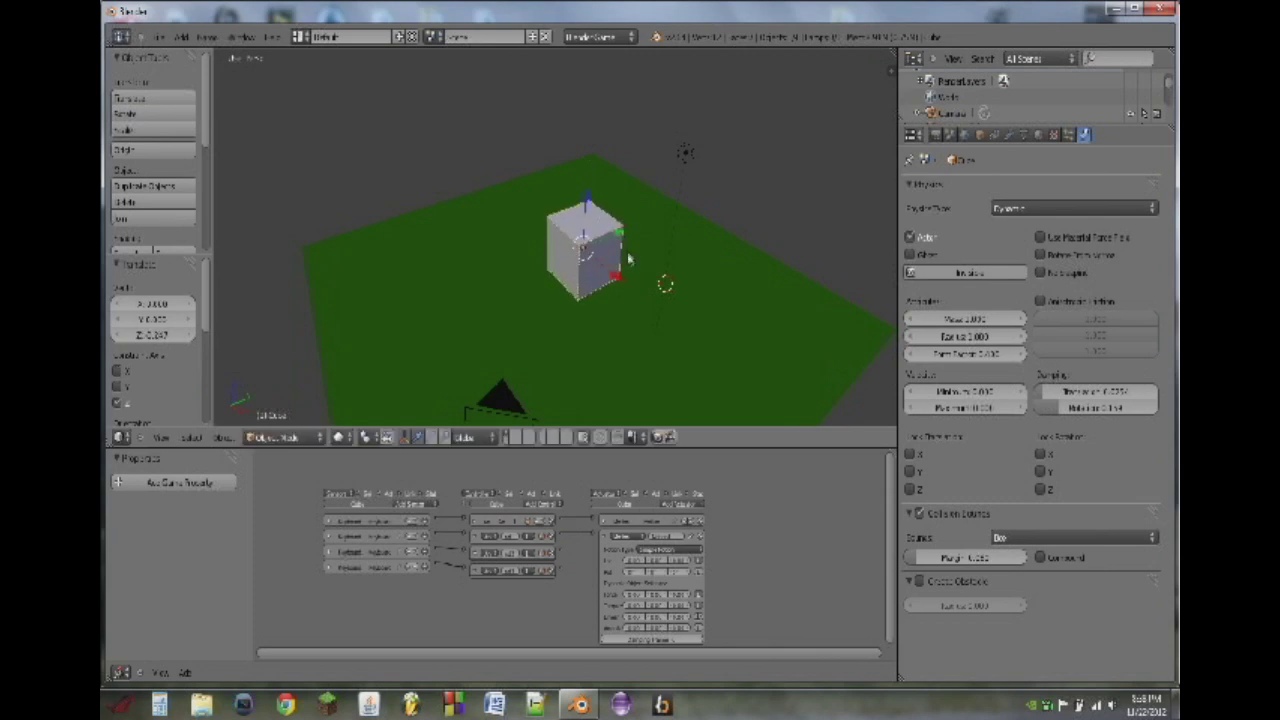
Step: Switch to the rotate manipulator, tilt the cube about the Y axis, and turn it back upright
scroll(629, 258, "up", 3)
middle_click_drag(640, 251, 672, 251)
left_click(432, 437)
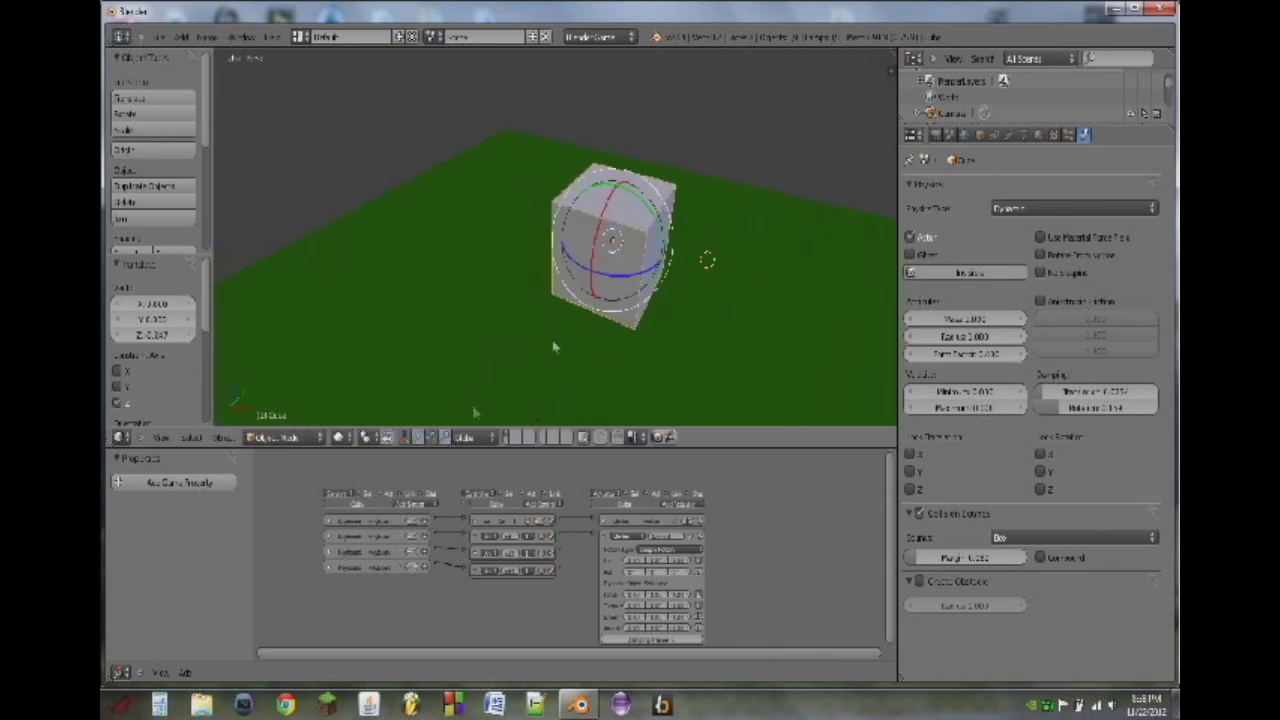
left_click_drag(655, 225, 628, 200)
middle_click_drag(640, 235, 669, 286)
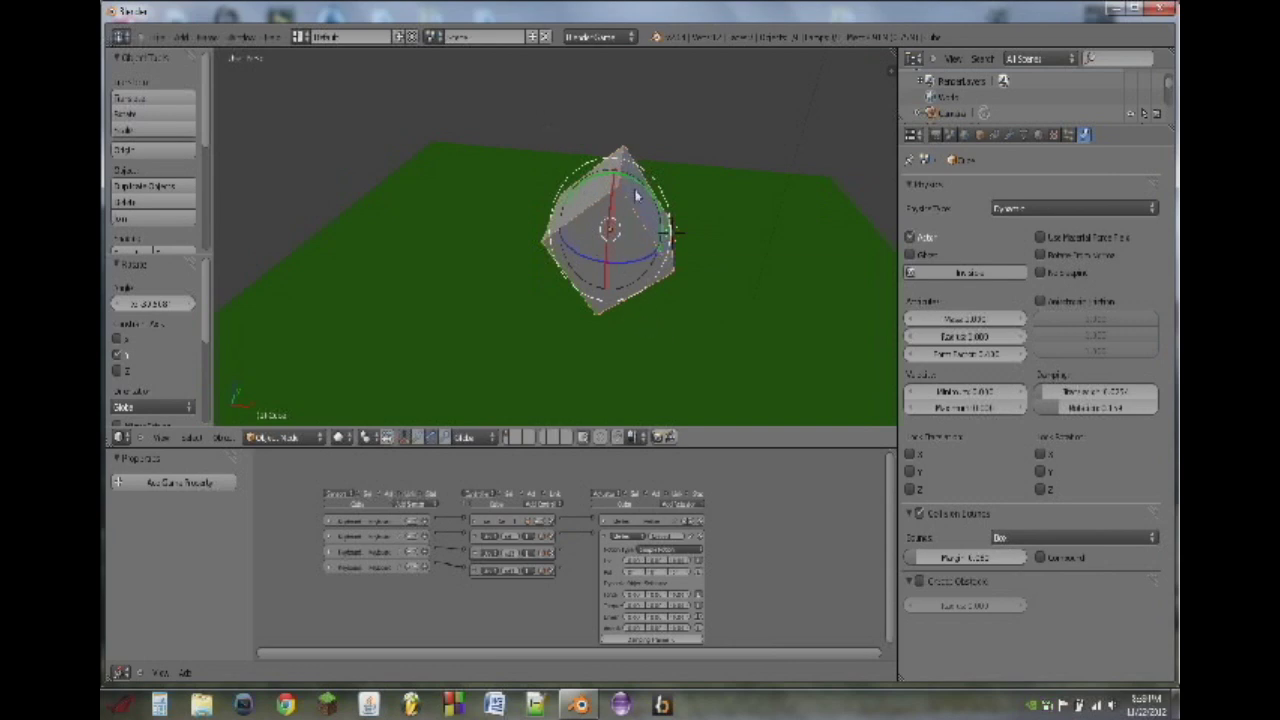
middle_click_drag(672, 232, 563, 290)
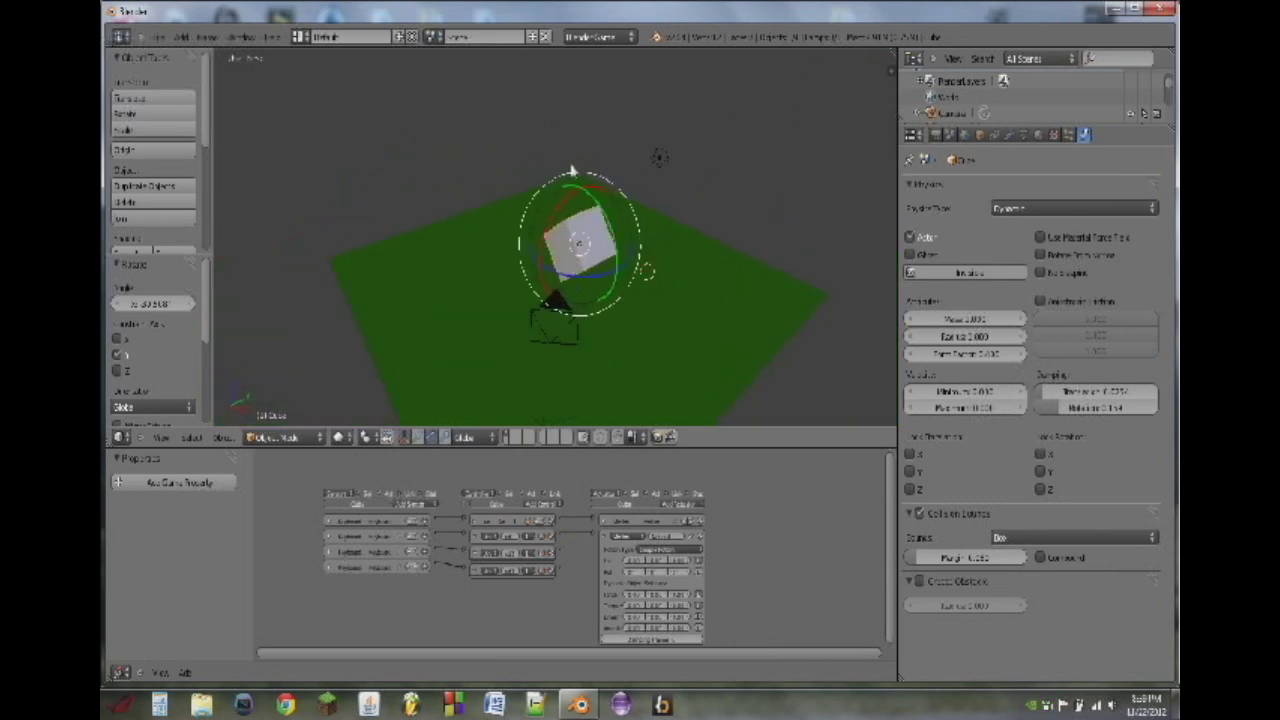
middle_click_drag(567, 357, 662, 256)
middle_click_drag(621, 334, 541, 394)
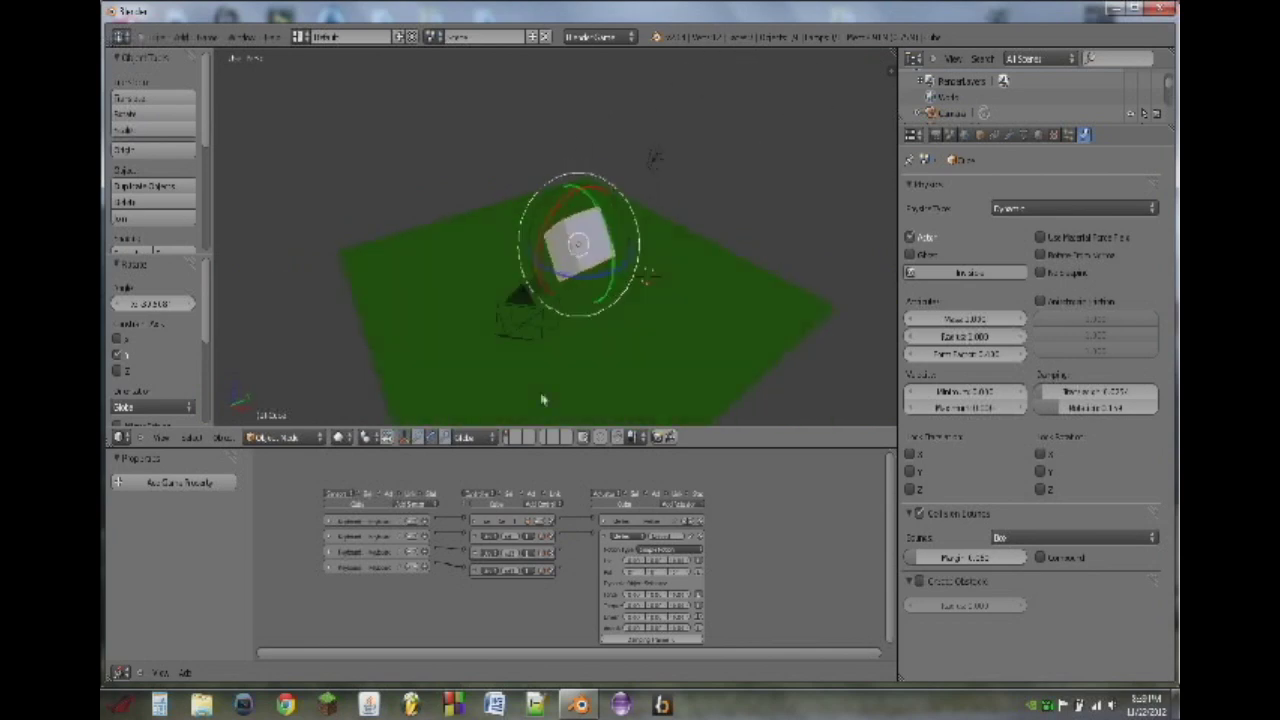
mouse_move(601, 208)
left_mouse_down()
mouse_move(609, 249)
mouse_move(608, 230)
left_mouse_up()
left_click(609, 235)
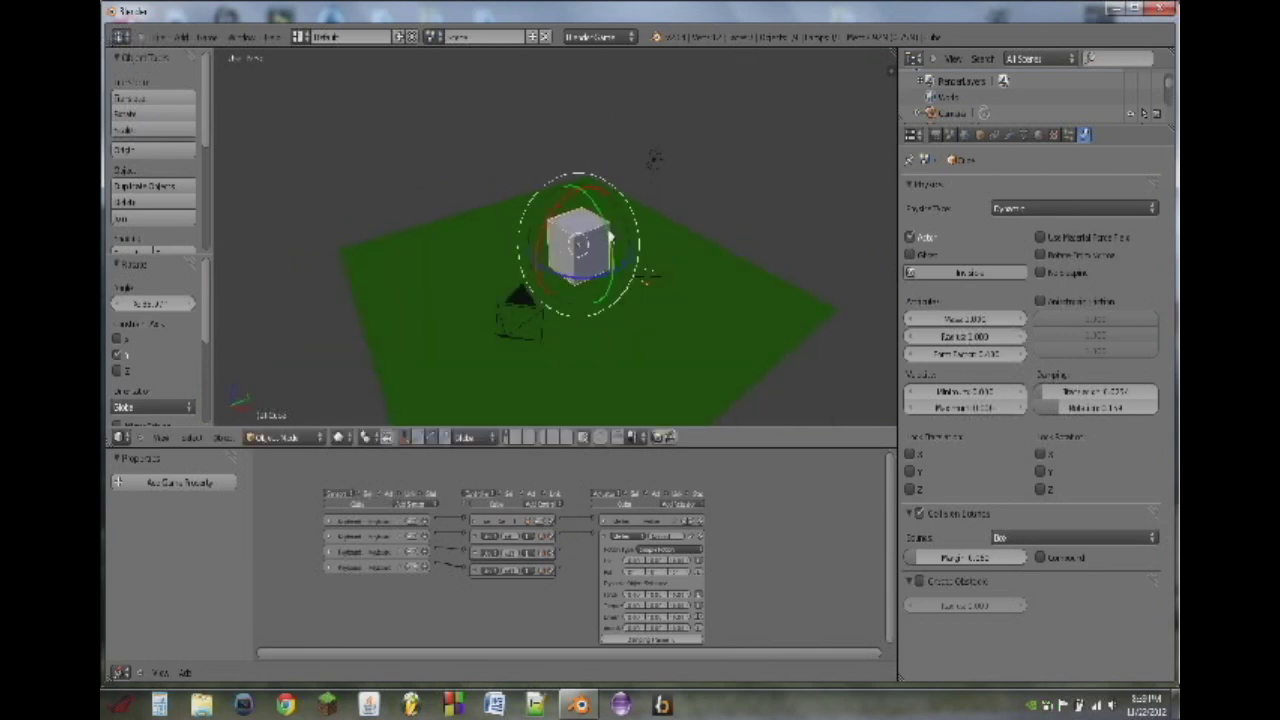
Step: Undo the last three changes made to the cube
key("ctrl+z")
key("ctrl+z")
key("ctrl+z")
middle_click_drag(560, 240, 611, 239)
middle_click_drag(612, 240, 604, 240)
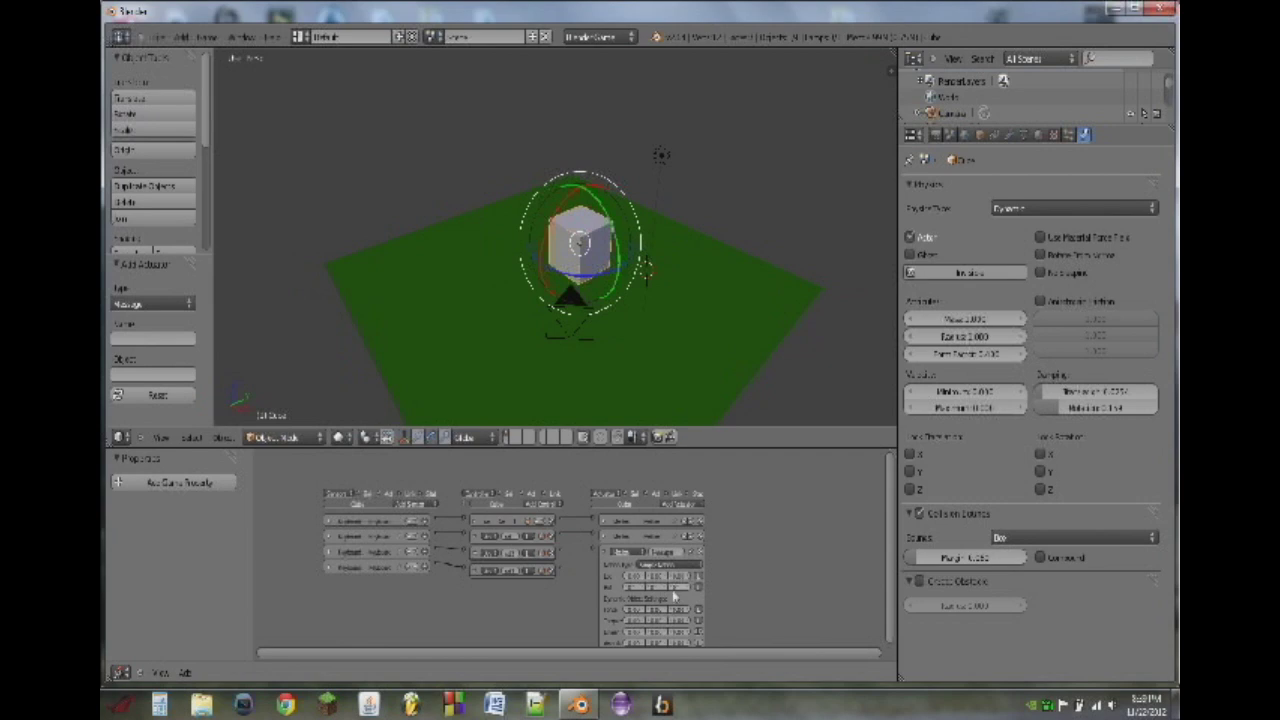
Step: Edit the third actuator's Z rotation, link the third And controller to it, and collapse the actuator
left_click(675, 588)
left_click(740, 580)
left_click(604, 552)
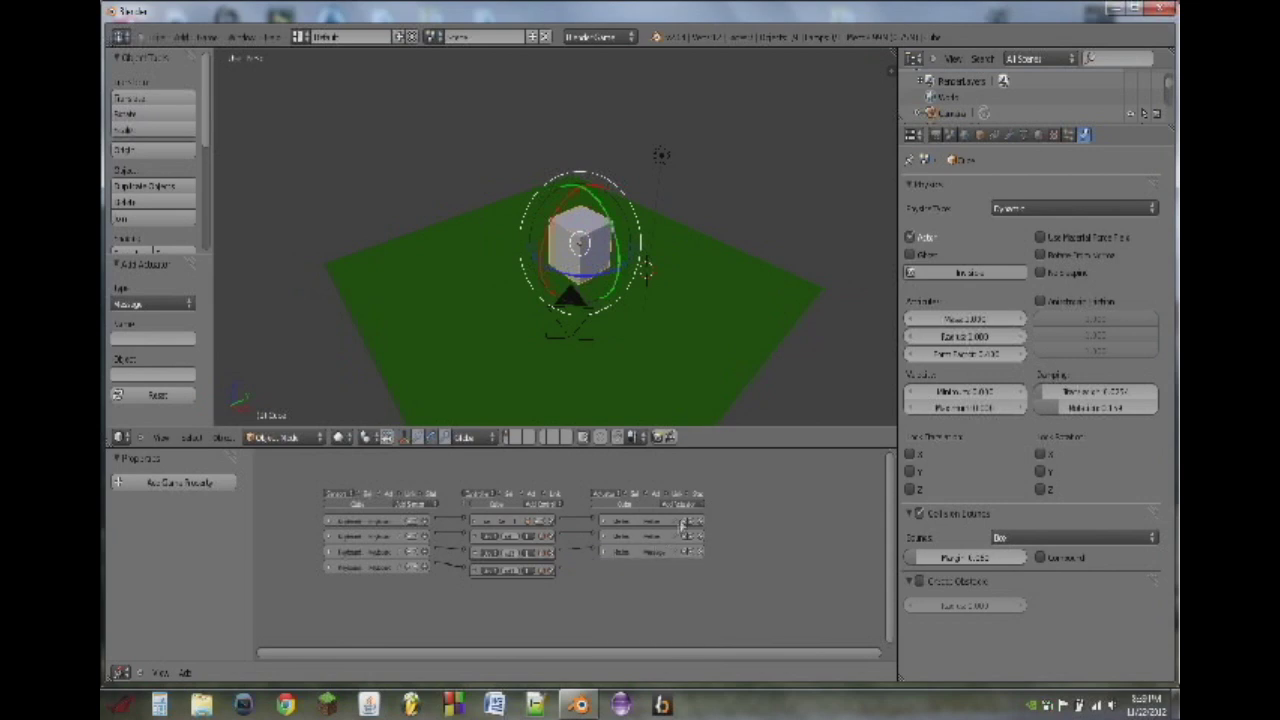
Step: Add a fourth actuator of type Motion, link the fourth And controller to it, and collapse it
left_click(683, 506)
left_click(686, 572)
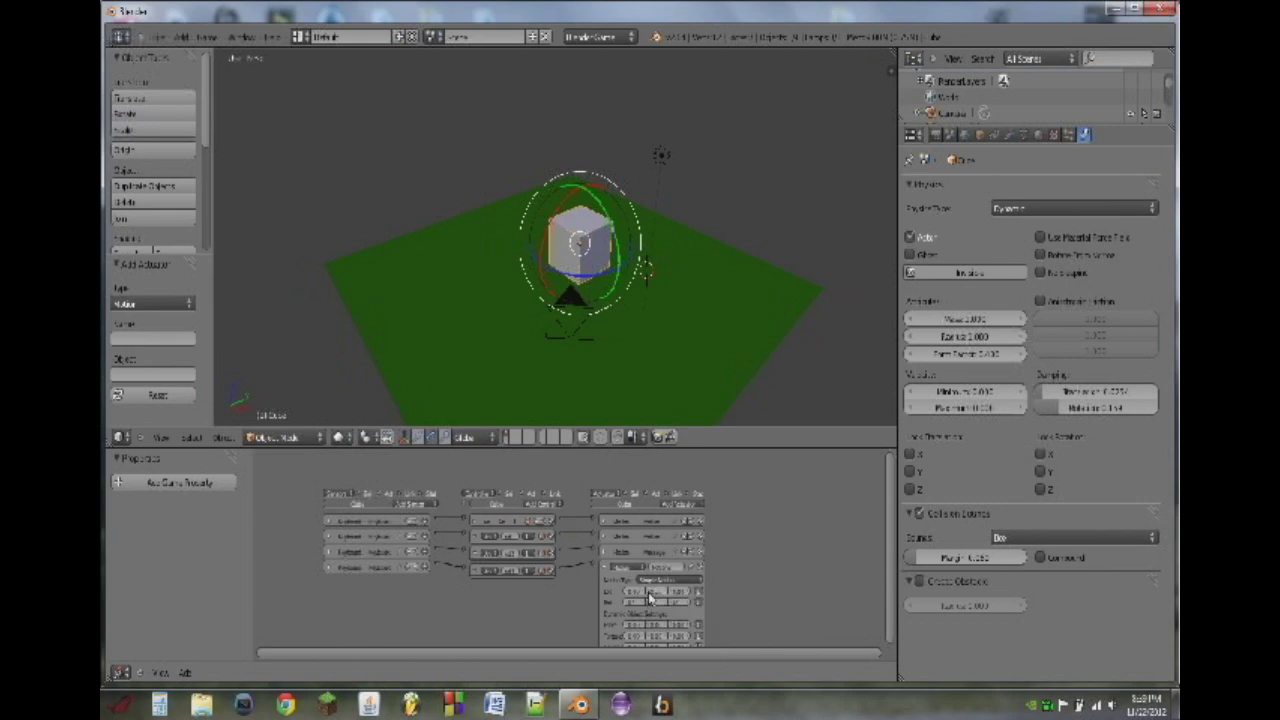
left_click(606, 567)
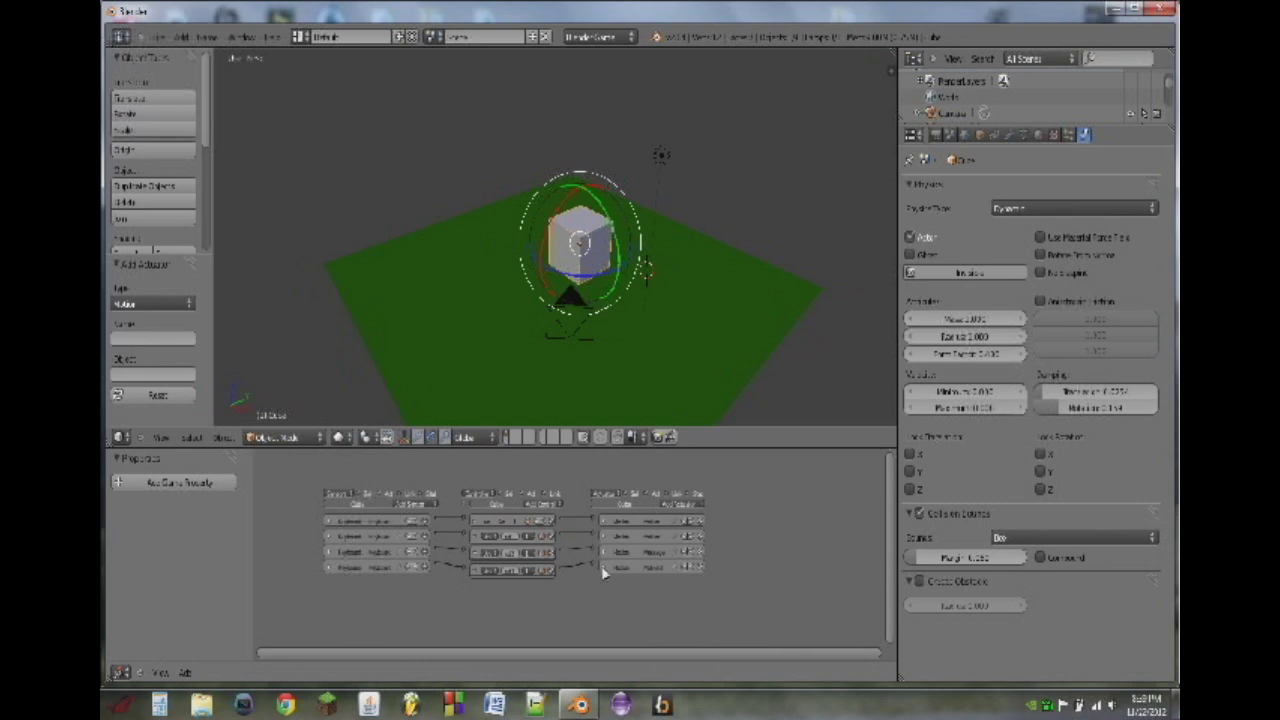
Step: Run the game, test moving and rotating the cube with all four arrow-key controls, and end the game
key("p")
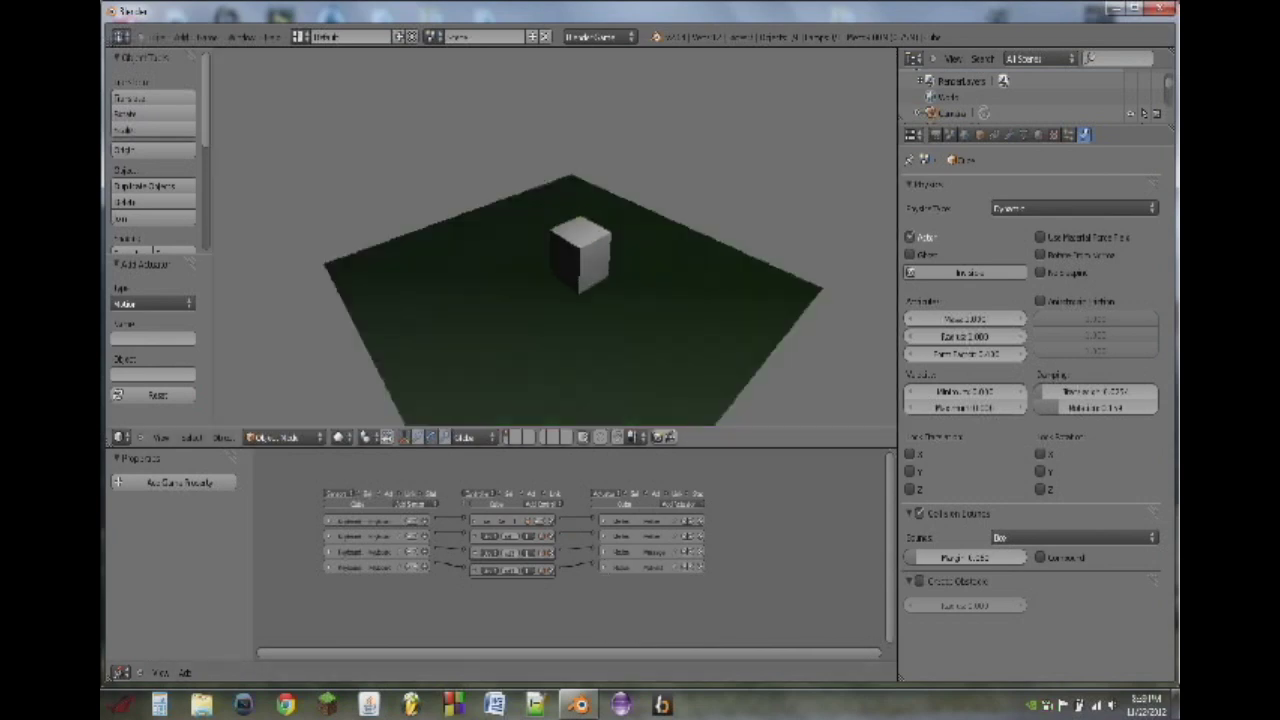
key("Up")
key("Down")
key("Left")
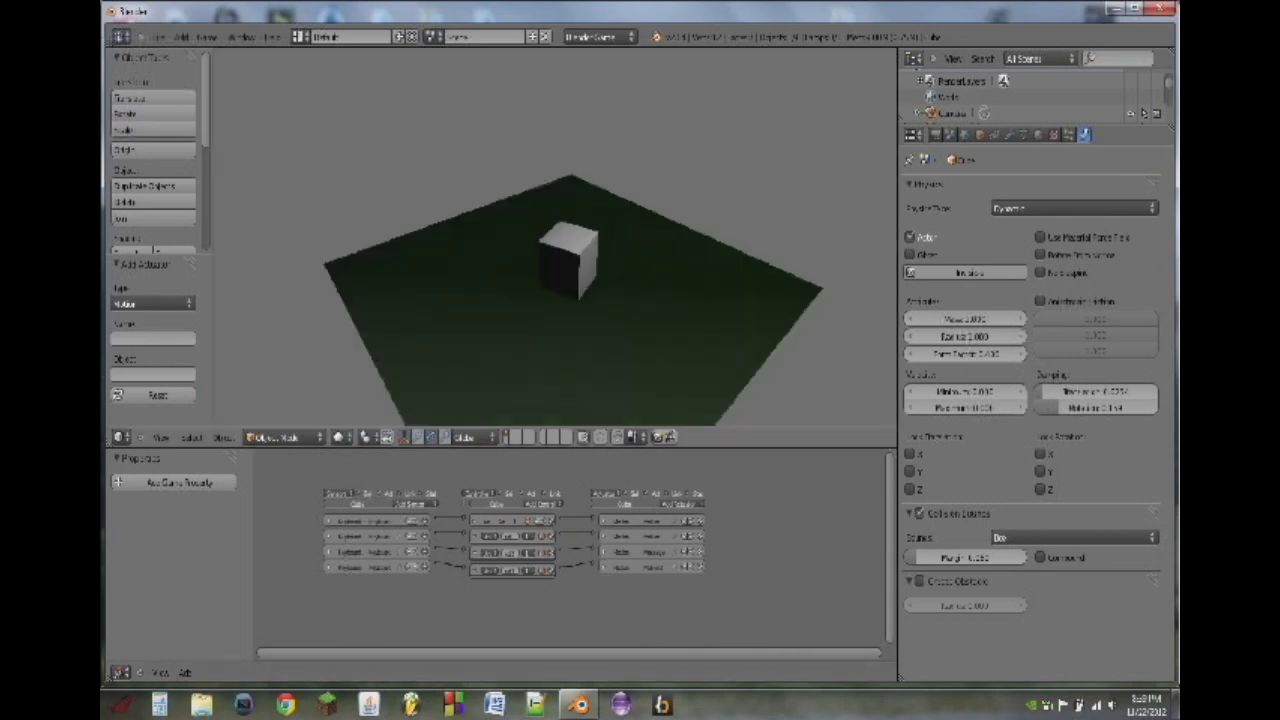
key("Right")
key("Left")
key("Up")
key("Right")
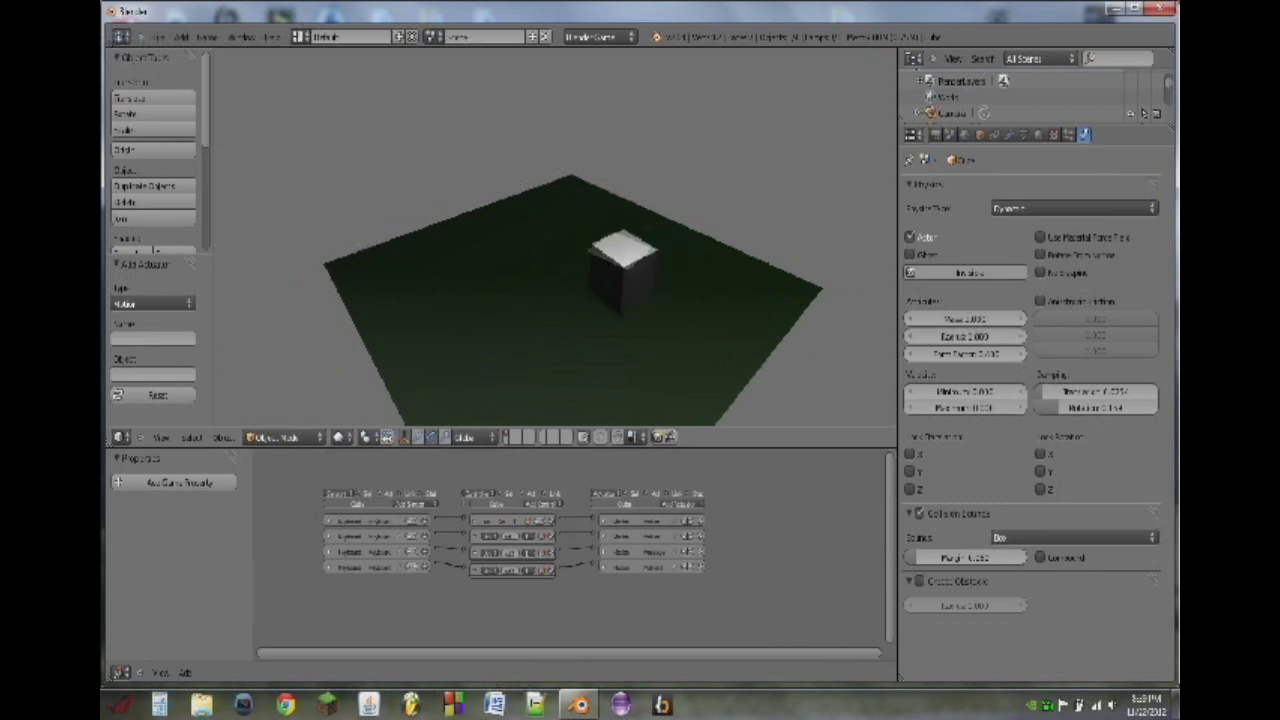
key("Down")
key("Right")
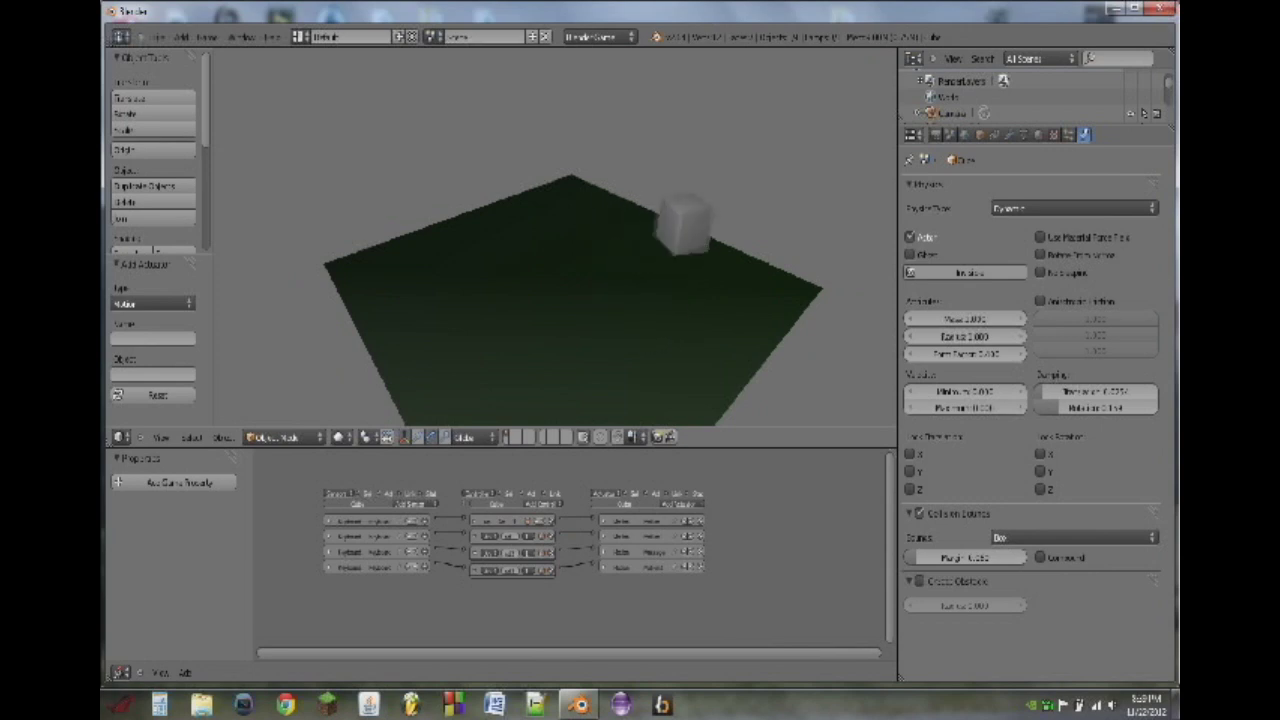
key("Down")
key("Up")
key("Right")
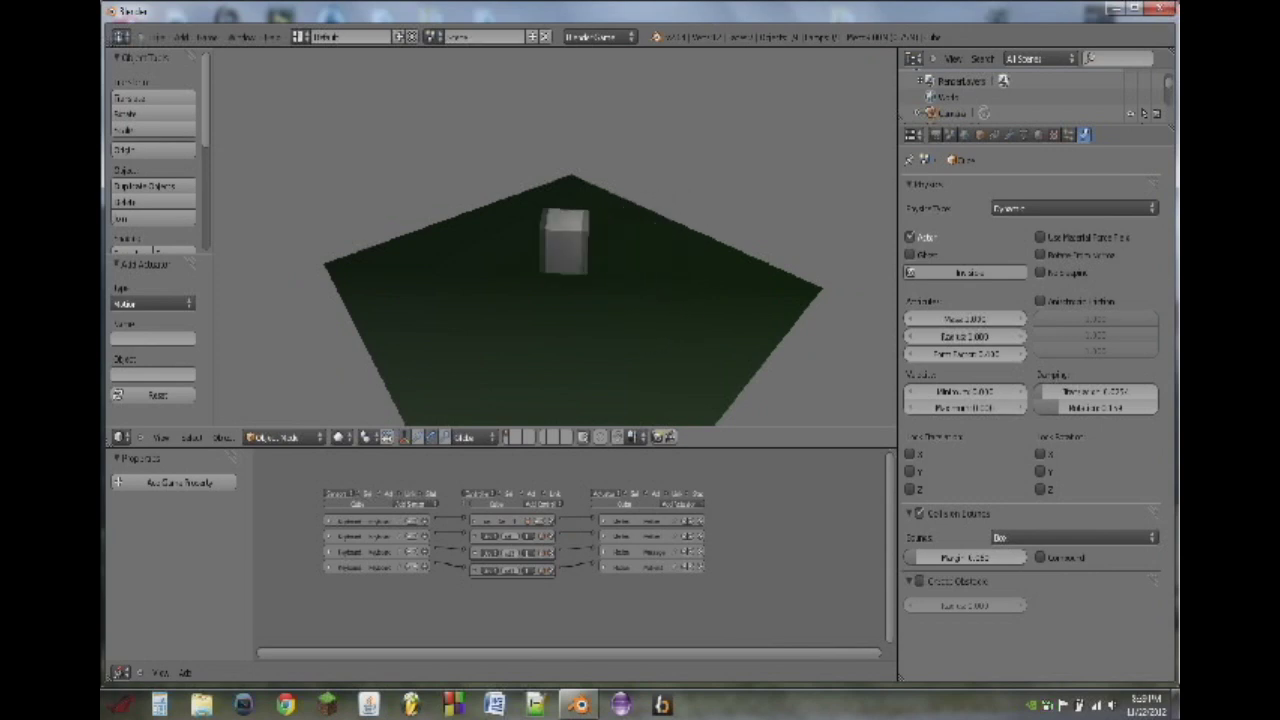
key("Escape")
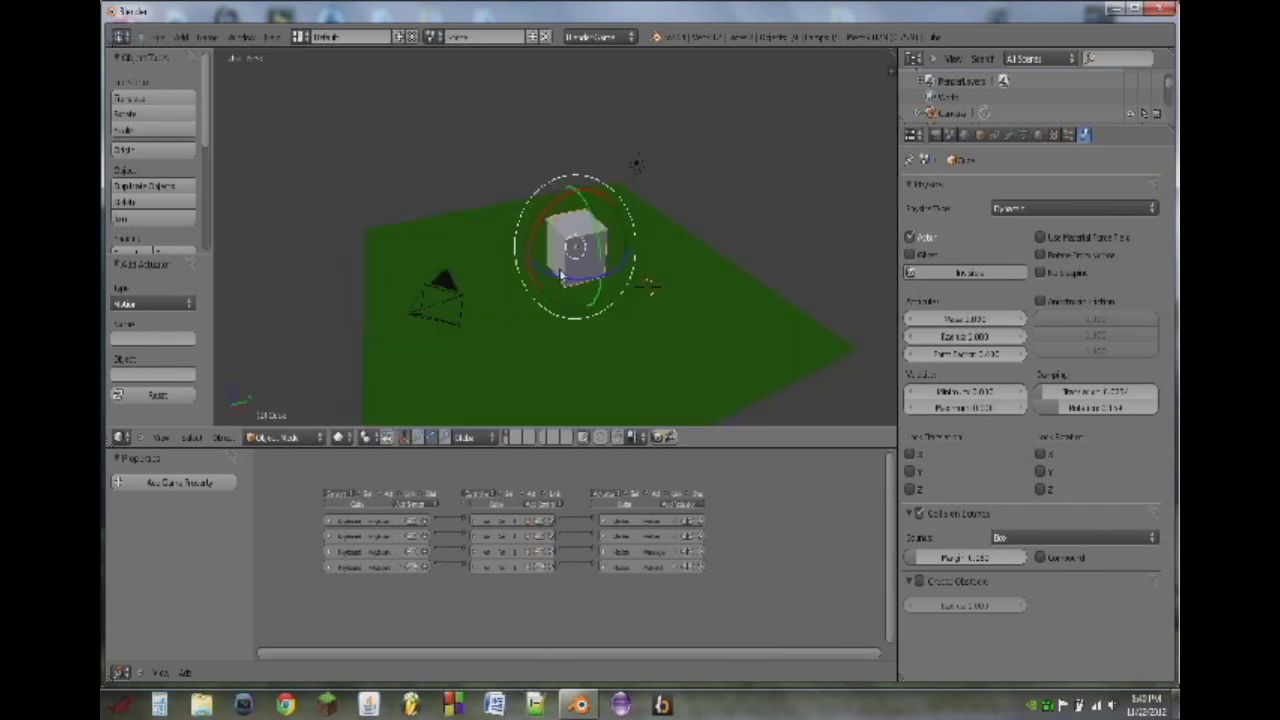
Step: Add a torus mesh on the green plane beside the cube
middle_click_drag(562, 275, 598, 244)
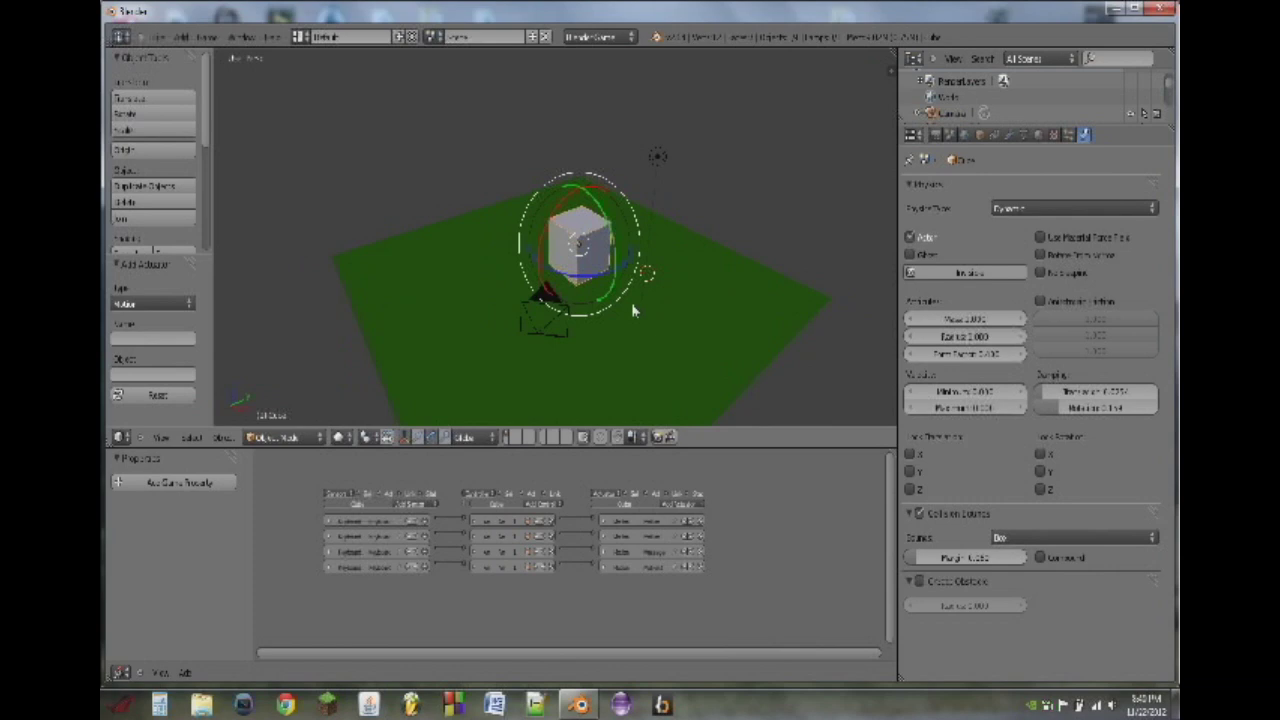
key("shift+a")
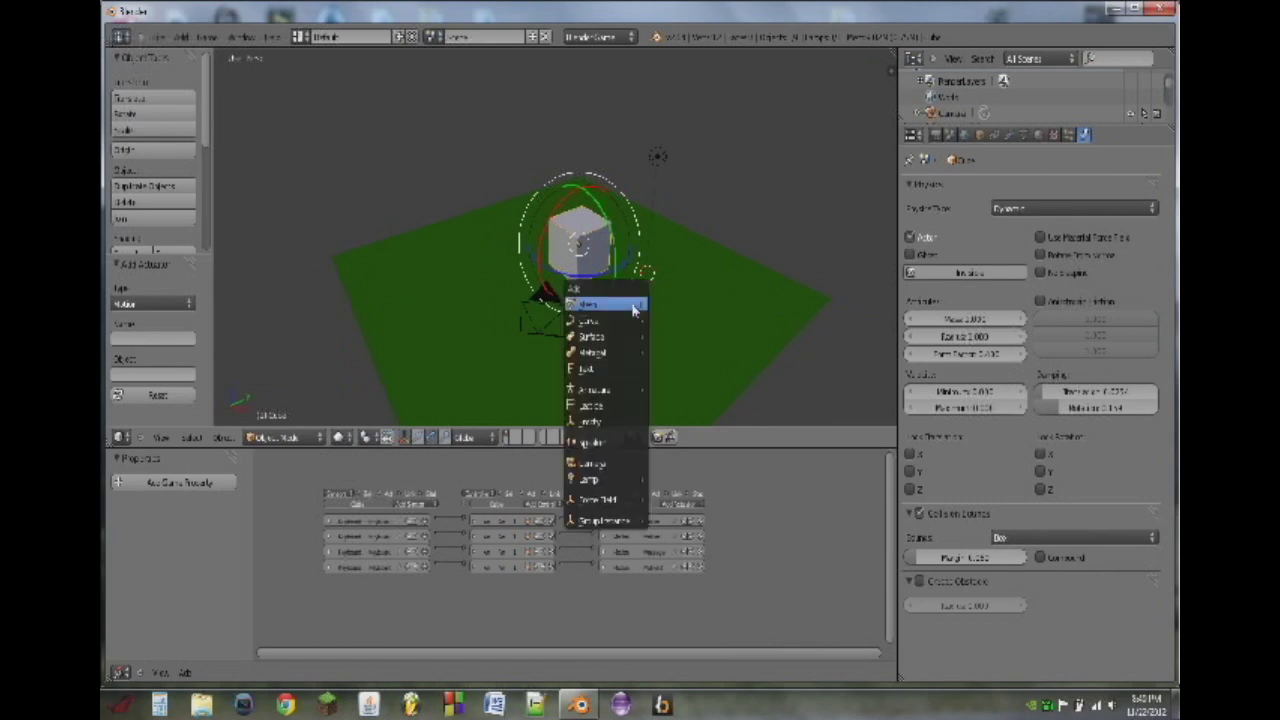
mouse_move(632, 308)
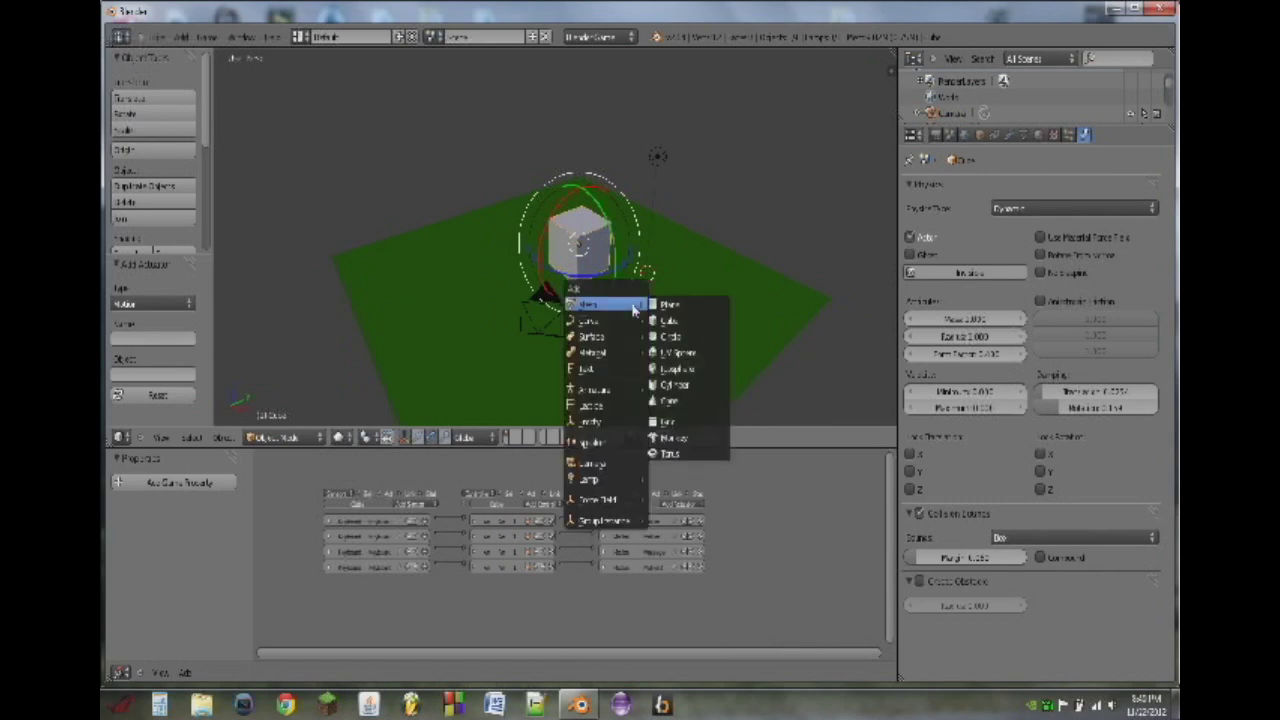
left_click(668, 453)
Step: Try larger and smaller major radii for the new torus and return the major radius to 1.00
middle_click_drag(714, 306, 624, 312)
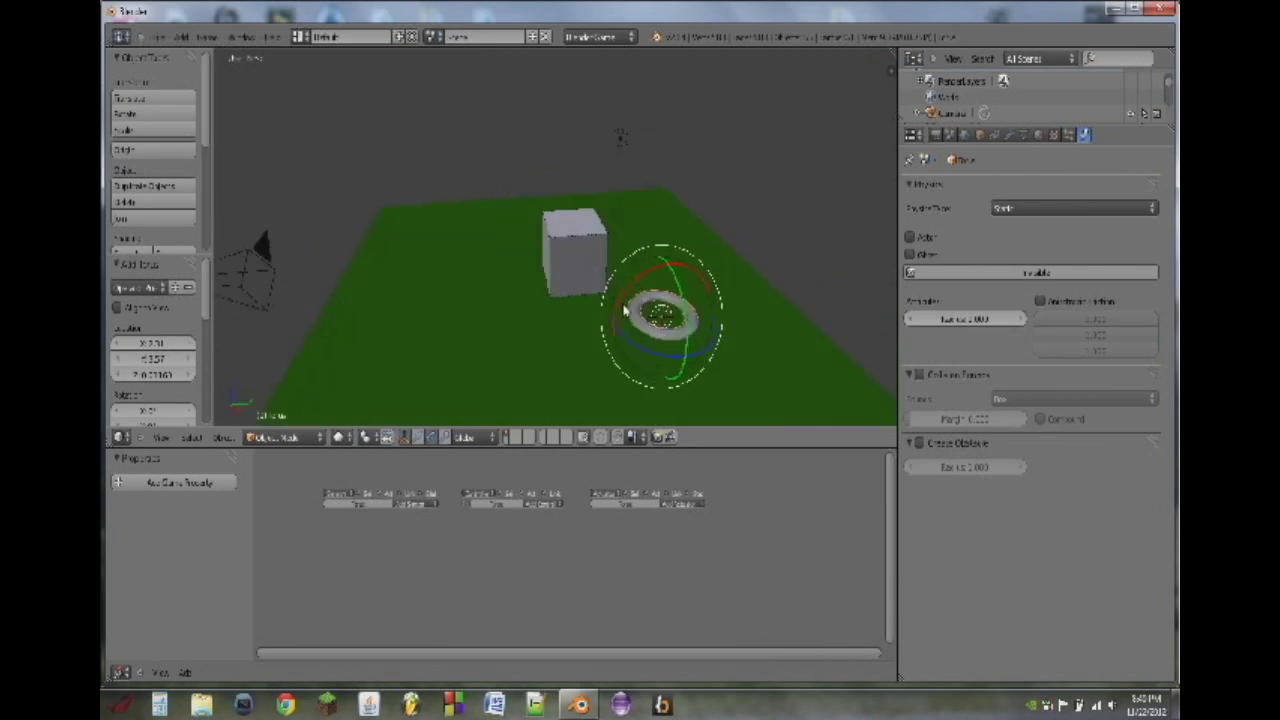
scroll(188, 287, "down", 4)
scroll(215, 298, "up", 2)
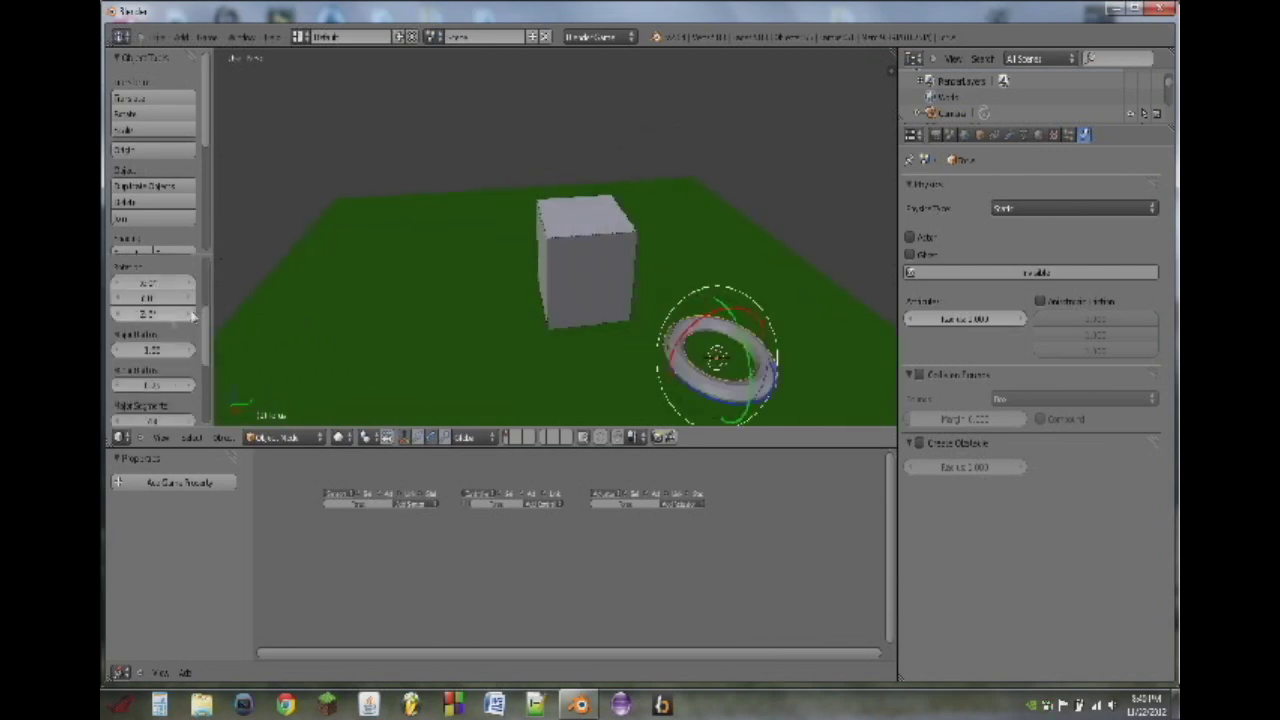
scroll(180, 318, "down", 2)
scroll(168, 322, "down", 3)
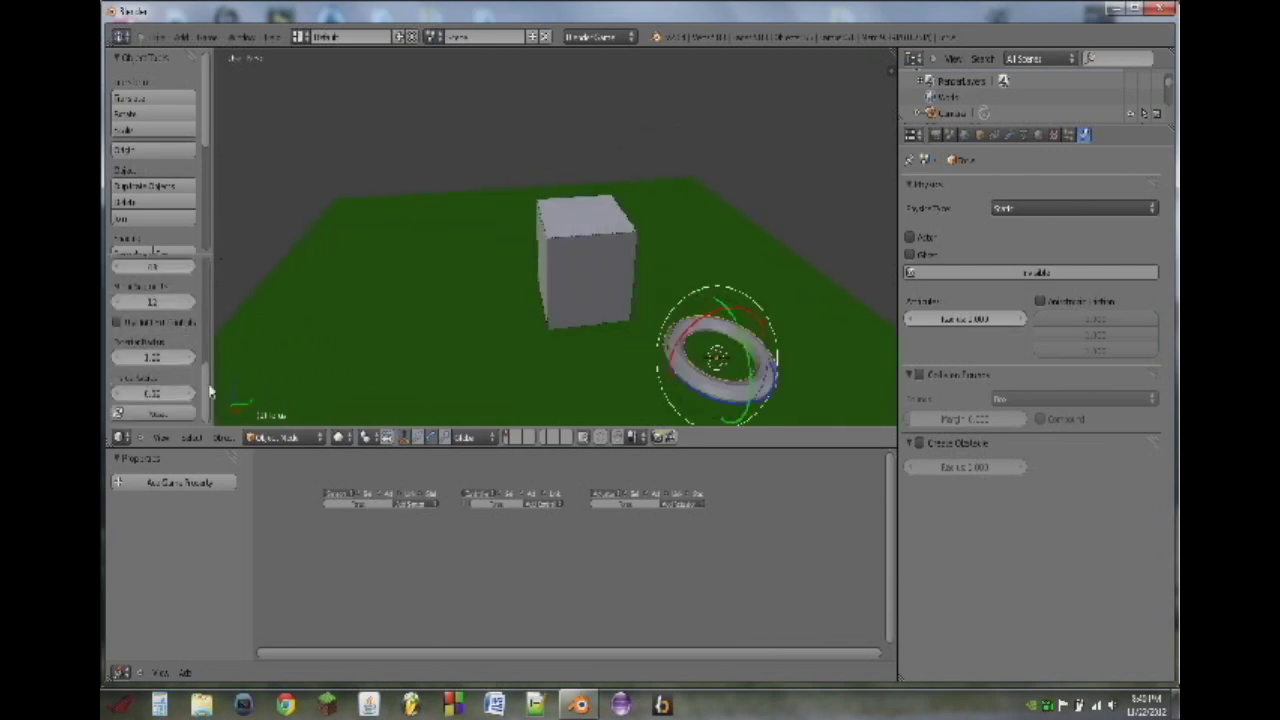
left_click_drag(209, 391, 212, 345)
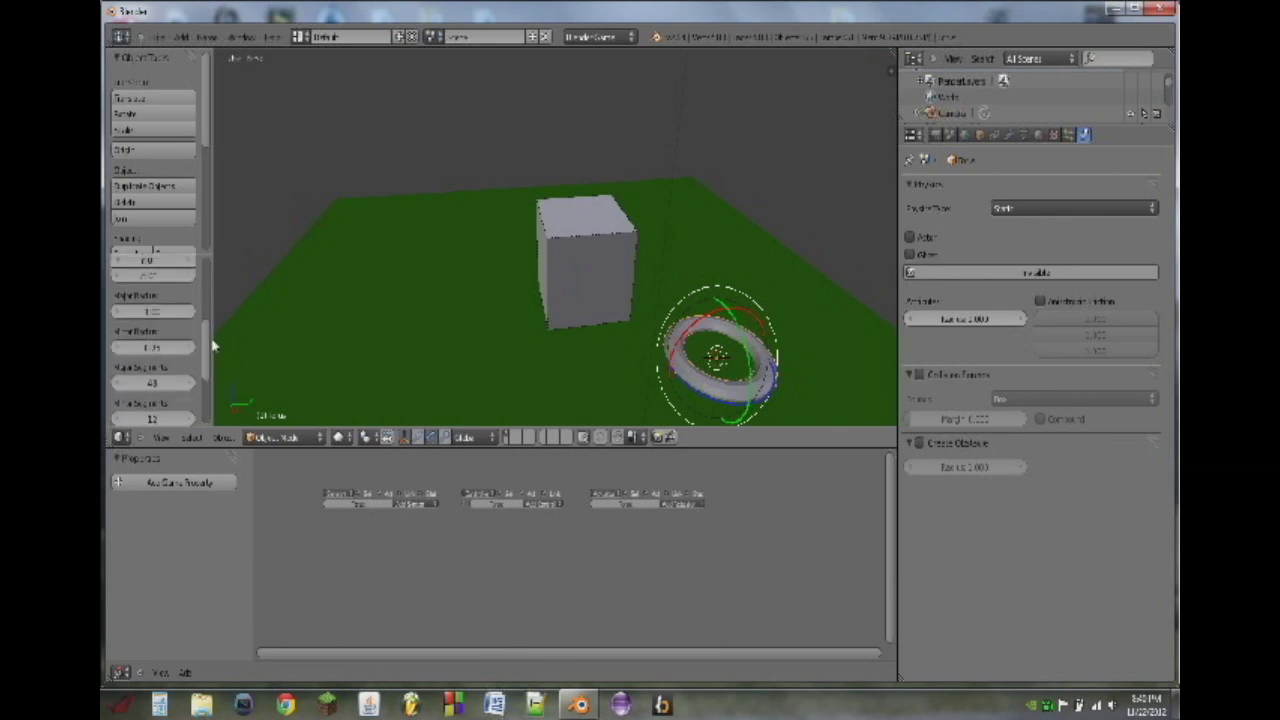
scroll(210, 345, "down", 2)
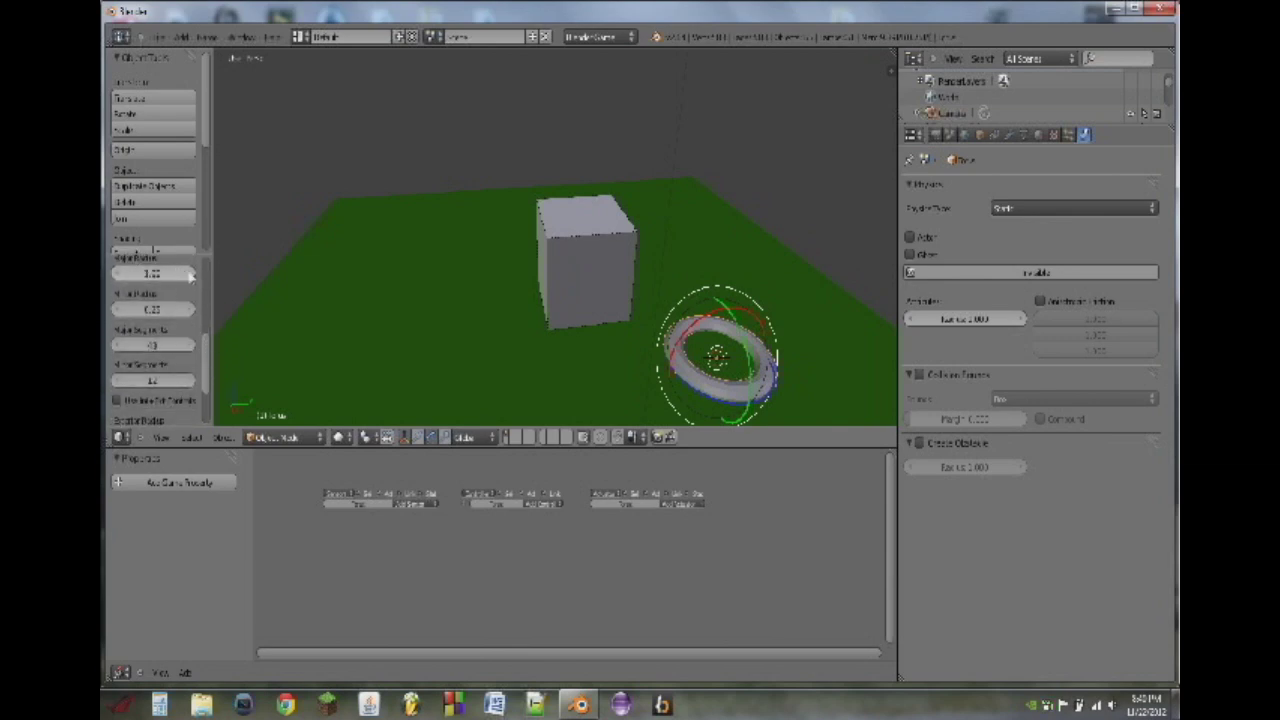
left_click(190, 272)
left_click(191, 272)
left_click(192, 276)
left_click(192, 276)
left_click(192, 276)
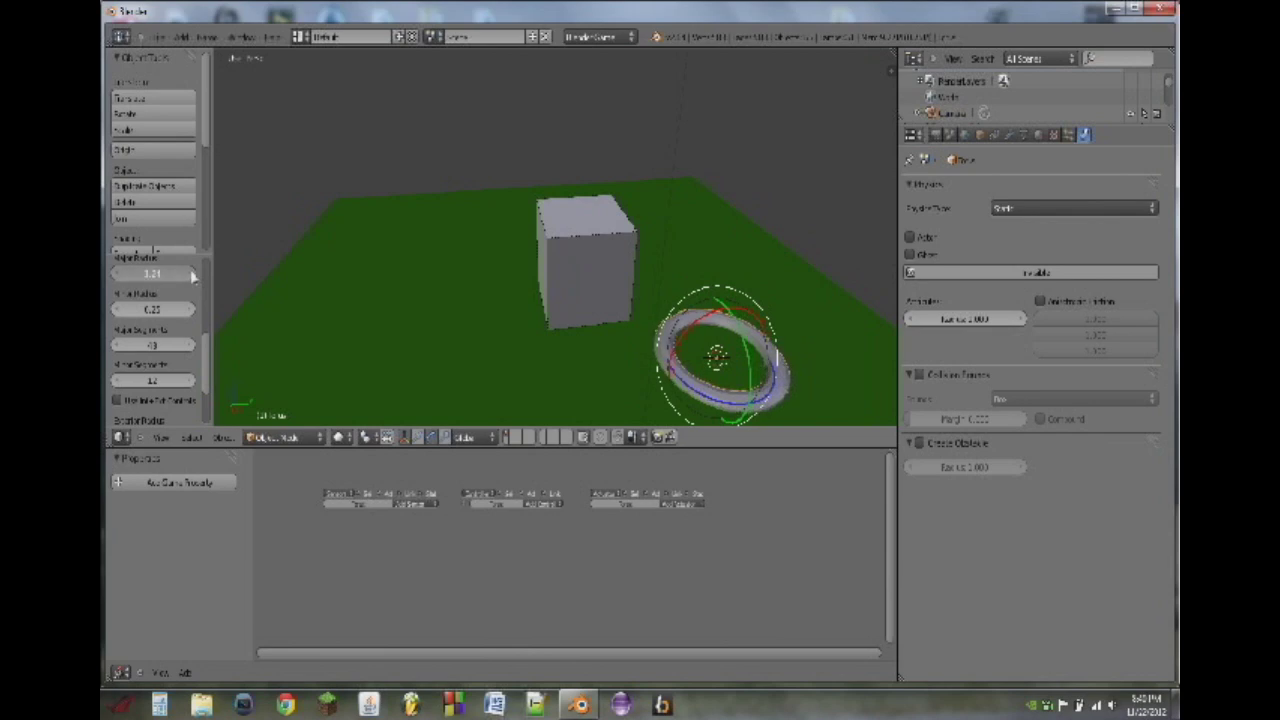
left_click(192, 276)
left_click(192, 276)
left_click(192, 276)
left_click(192, 276)
left_click(192, 276)
left_click_drag(132, 276, 116, 274)
left_click(116, 274)
left_click(116, 274)
left_click(116, 274)
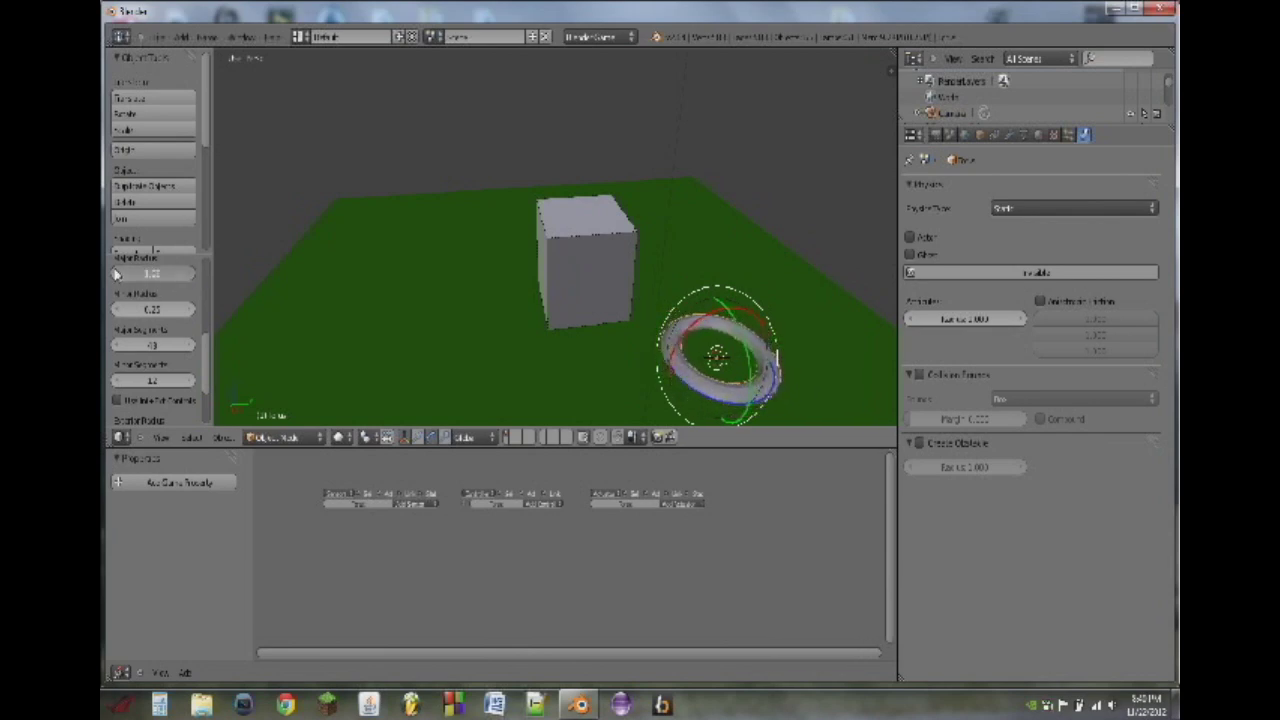
left_click(115, 274)
left_click(115, 274)
left_click(115, 274)
left_click(189, 272)
left_click(189, 273)
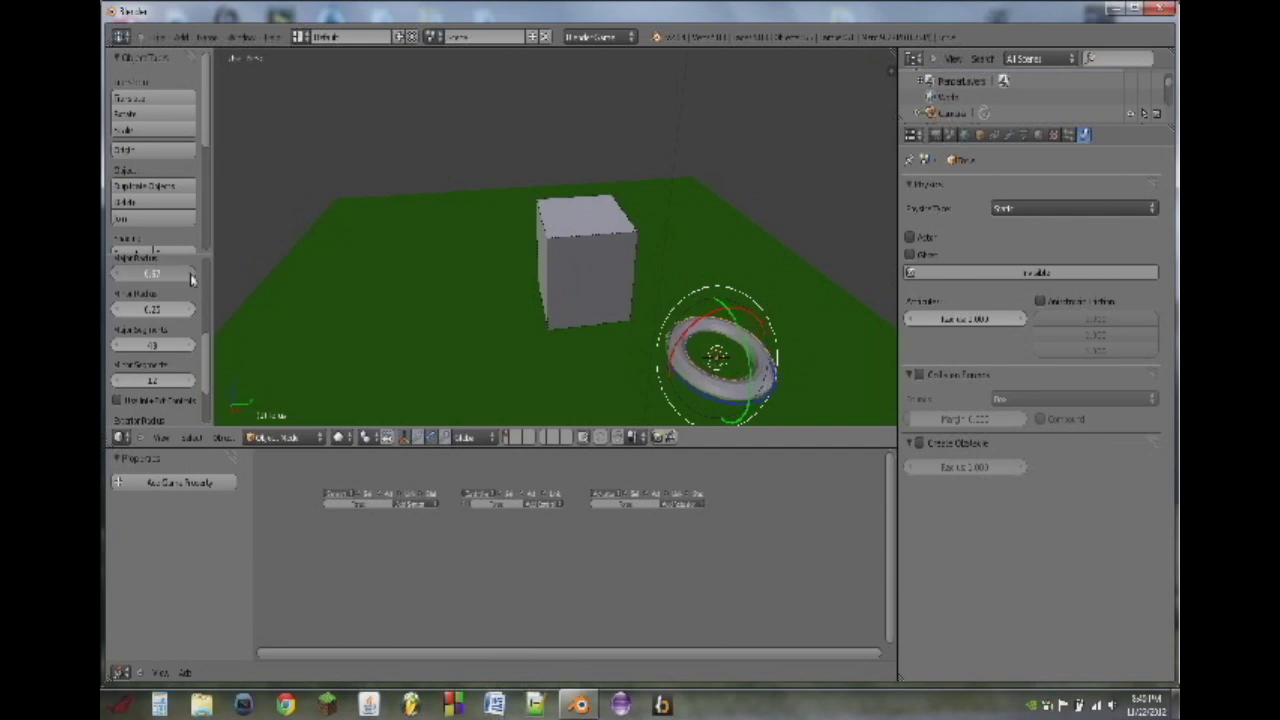
Step: Try a much thicker minor radius for the torus and bring it back to 0.25
left_click(189, 309)
left_click(189, 309)
left_click(190, 313)
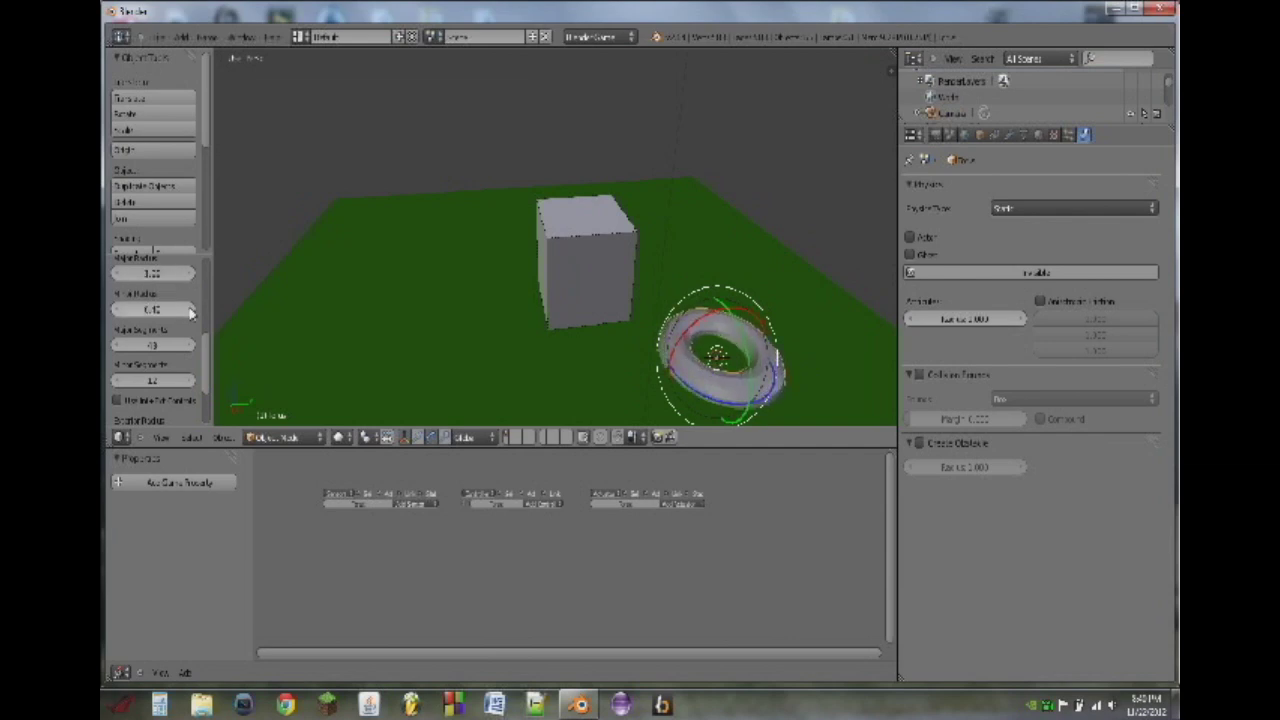
left_click(190, 313)
left_click(190, 313)
left_click(189, 310)
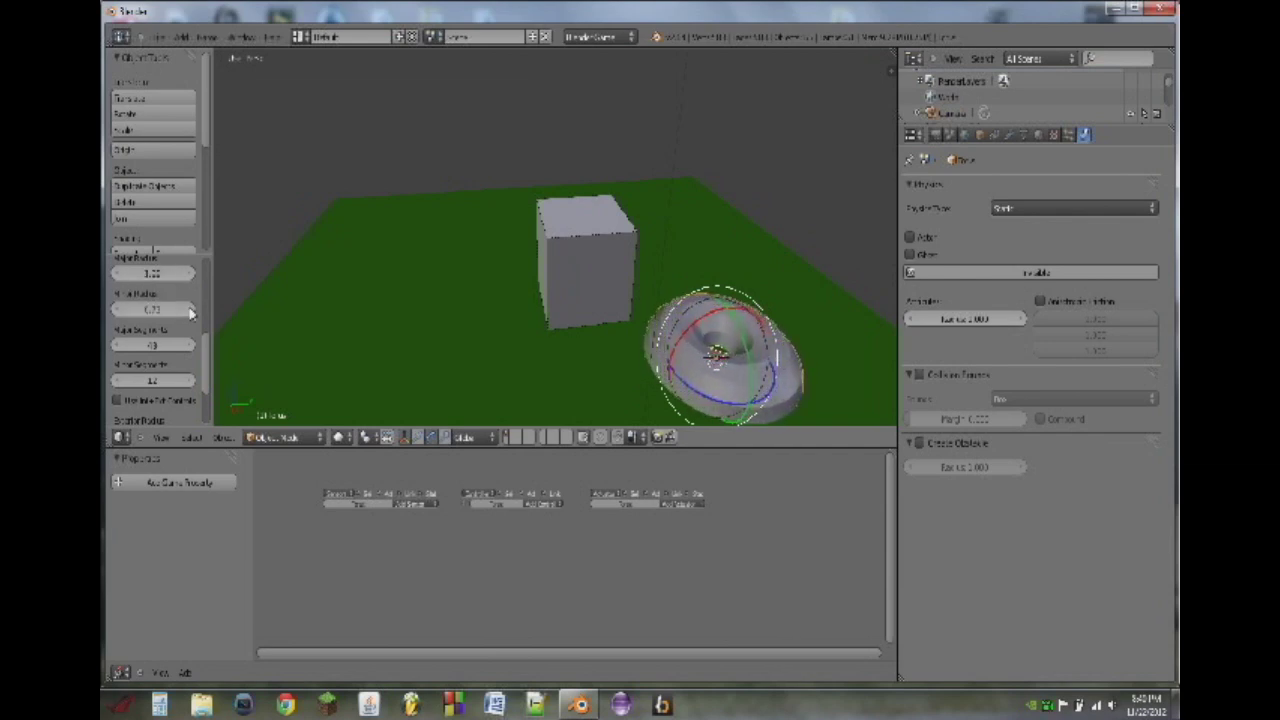
left_click(115, 310)
left_click(116, 310)
left_click(117, 311)
left_click(118, 313)
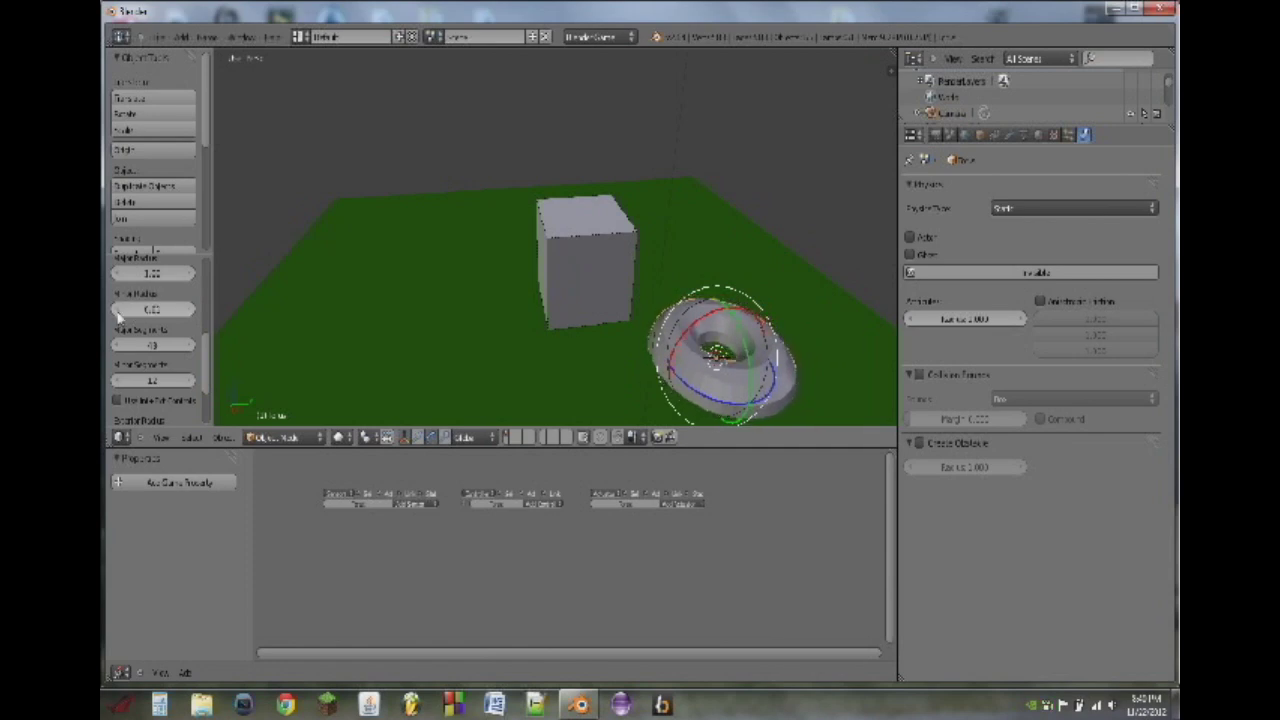
left_click(118, 313)
left_click(118, 313)
left_click(118, 313)
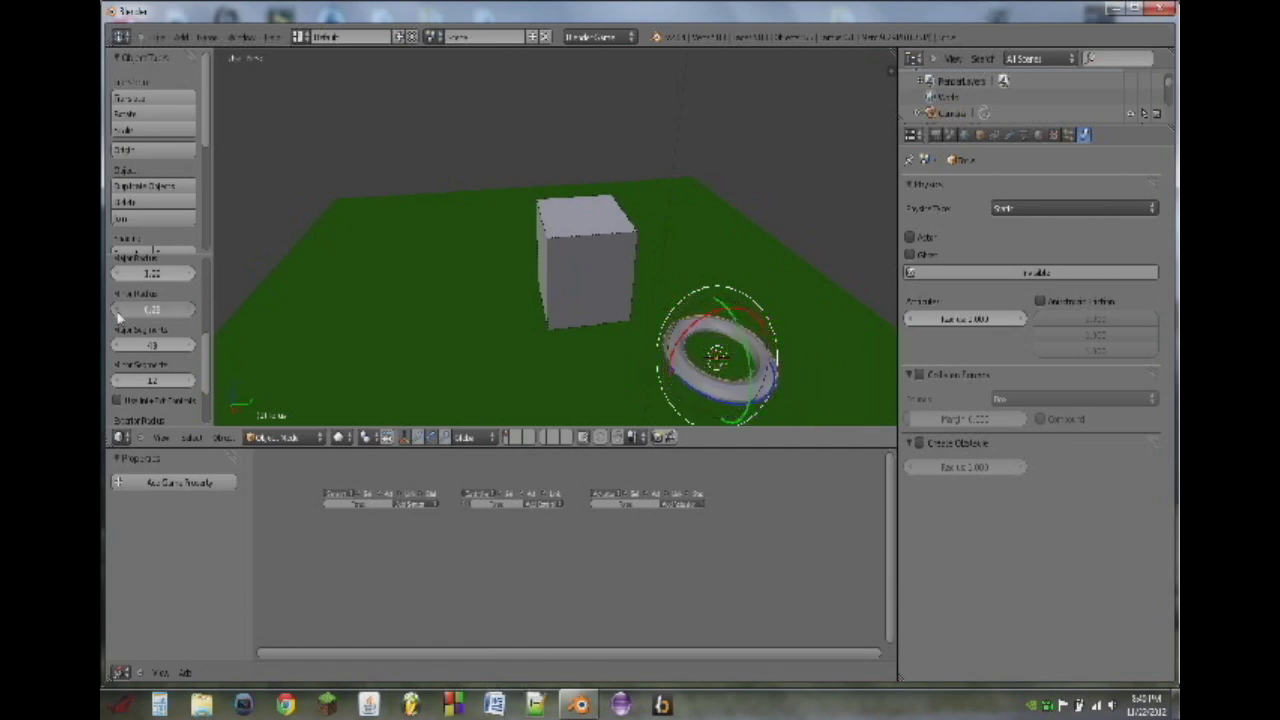
left_click(118, 313)
left_click(190, 309)
left_click(190, 309)
left_click(190, 309)
Step: Try 8 major segments for the torus
scroll(725, 383, "up", 1)
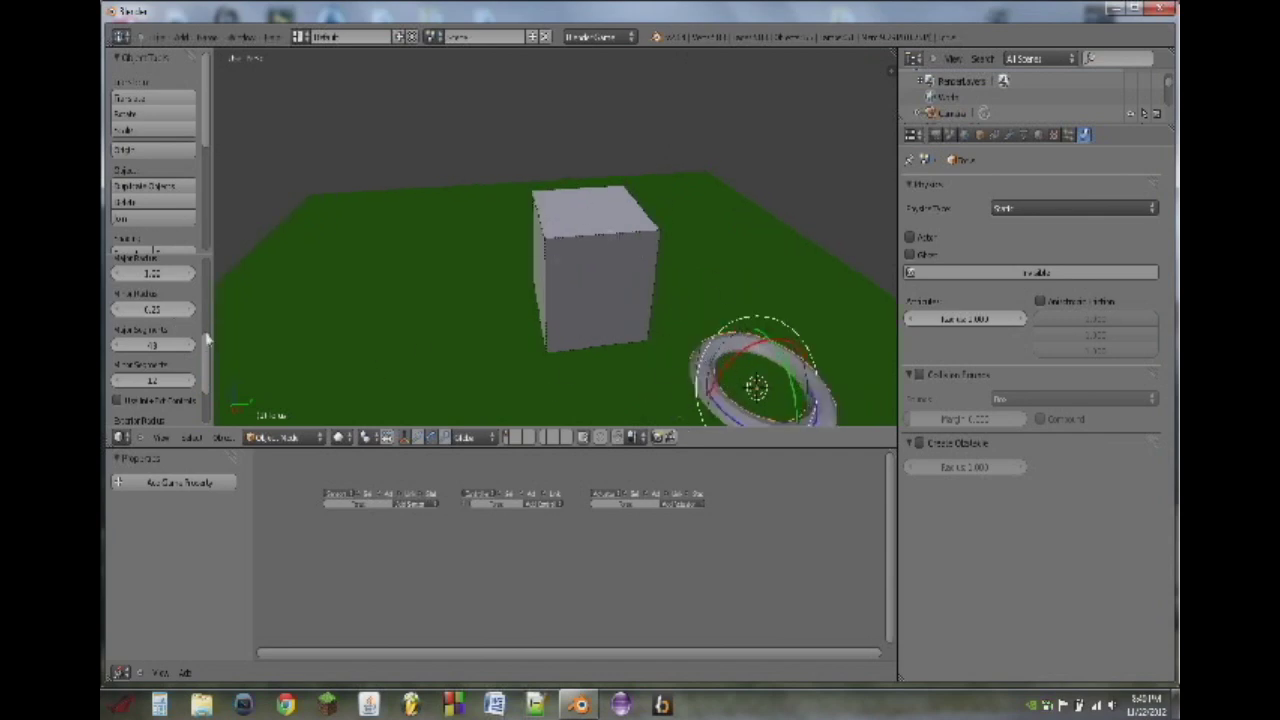
left_click(155, 346)
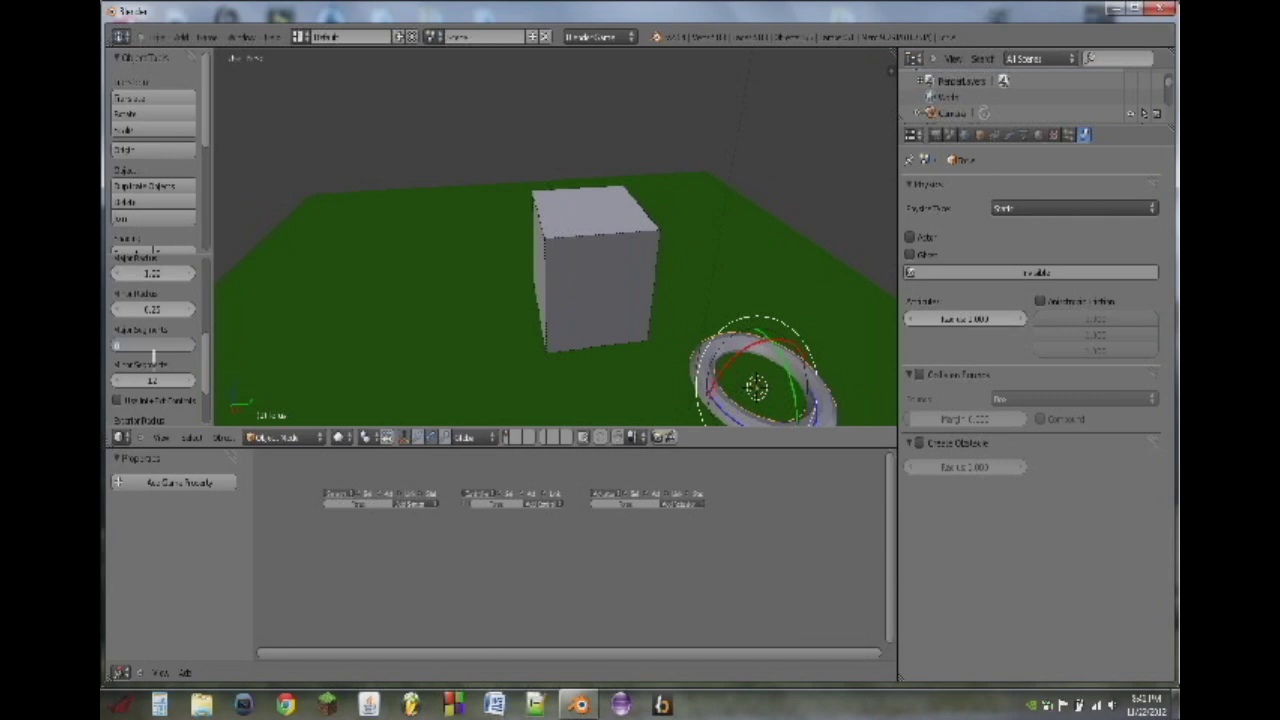
type("8")
key("Return")
Step: Set the torus's major segments to 12
left_click(143, 345)
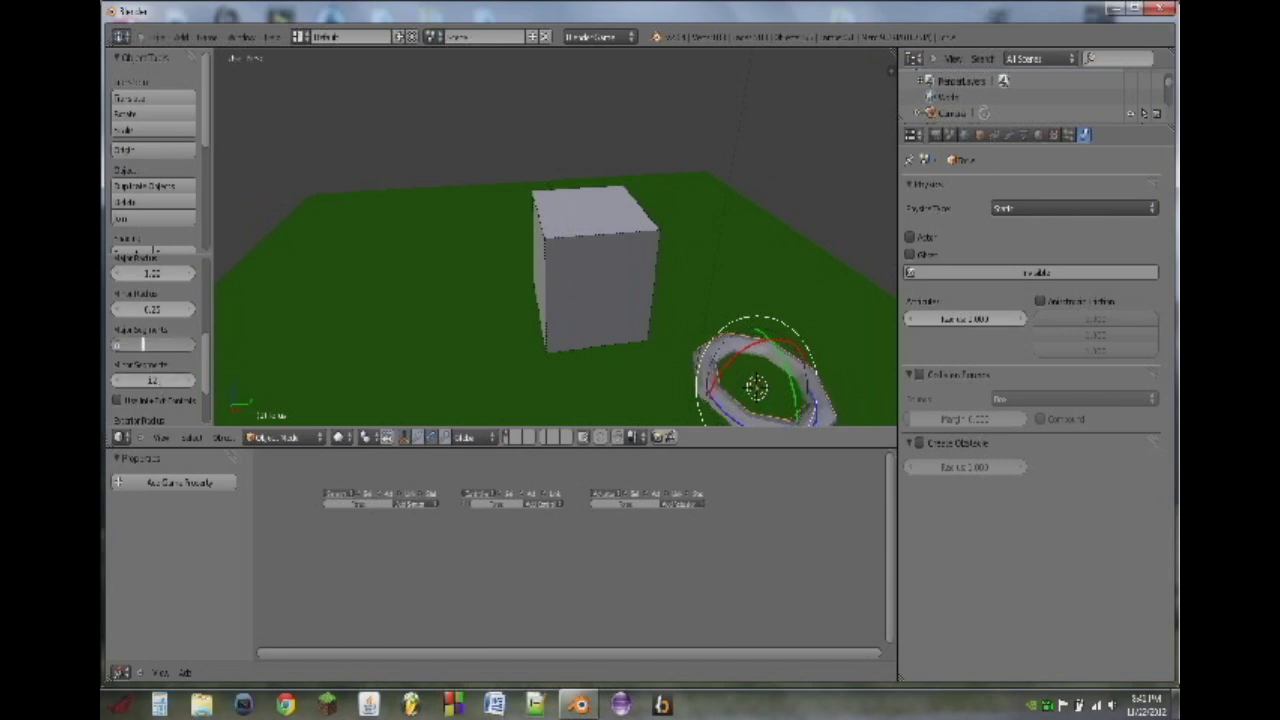
type("12")
key("Return")
Step: Move the torus to the second layer, compare the first and second layers, and leave the second layer displayed
scroll(532, 345, "down", 3)
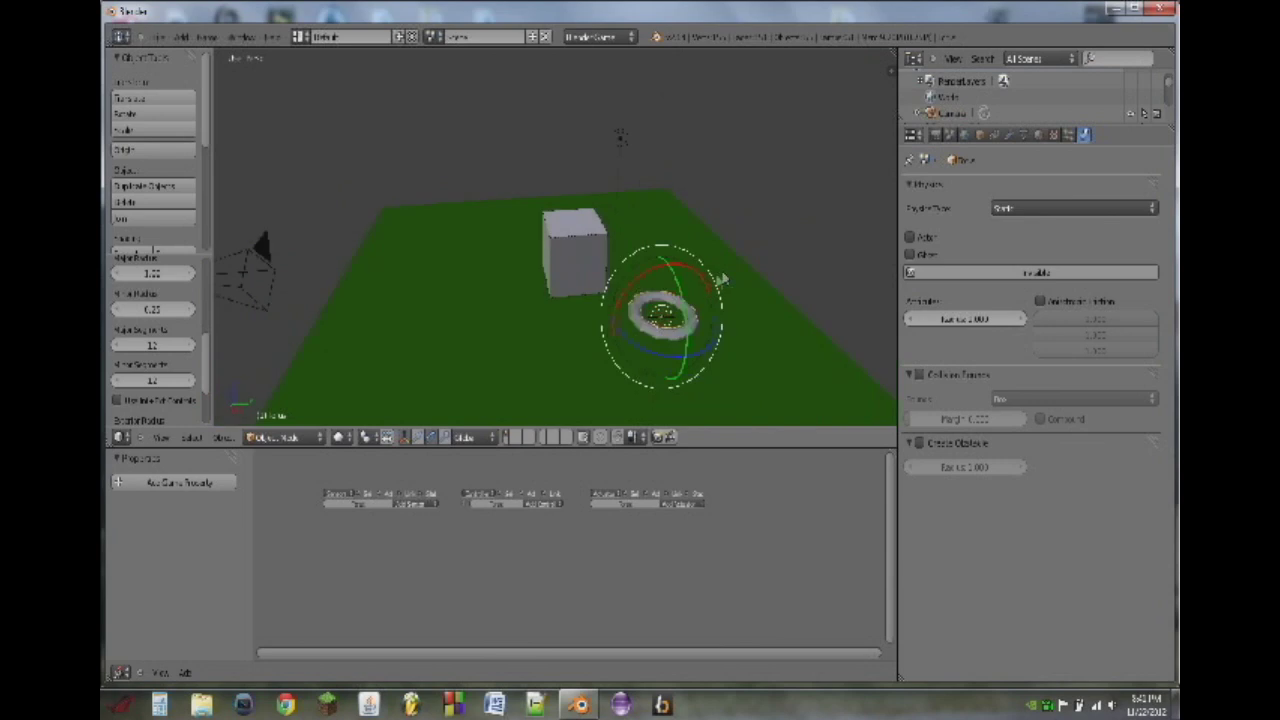
scroll(718, 280, "up", 1)
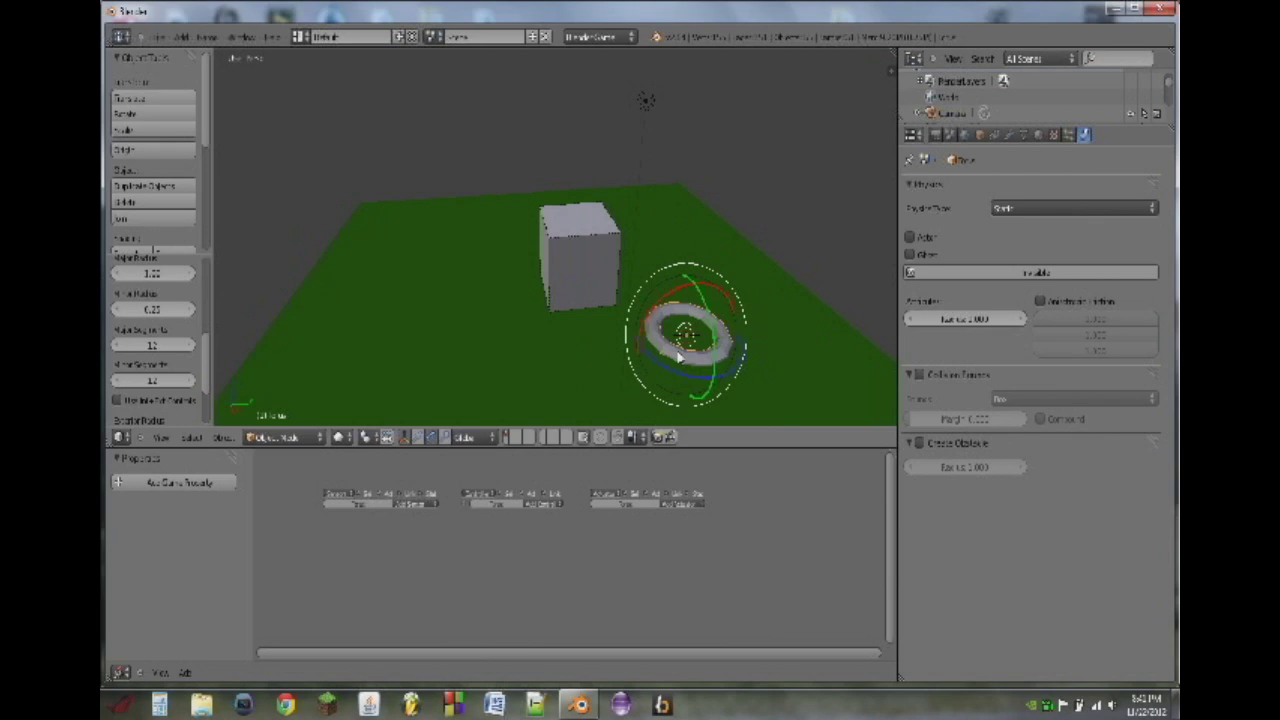
key("m")
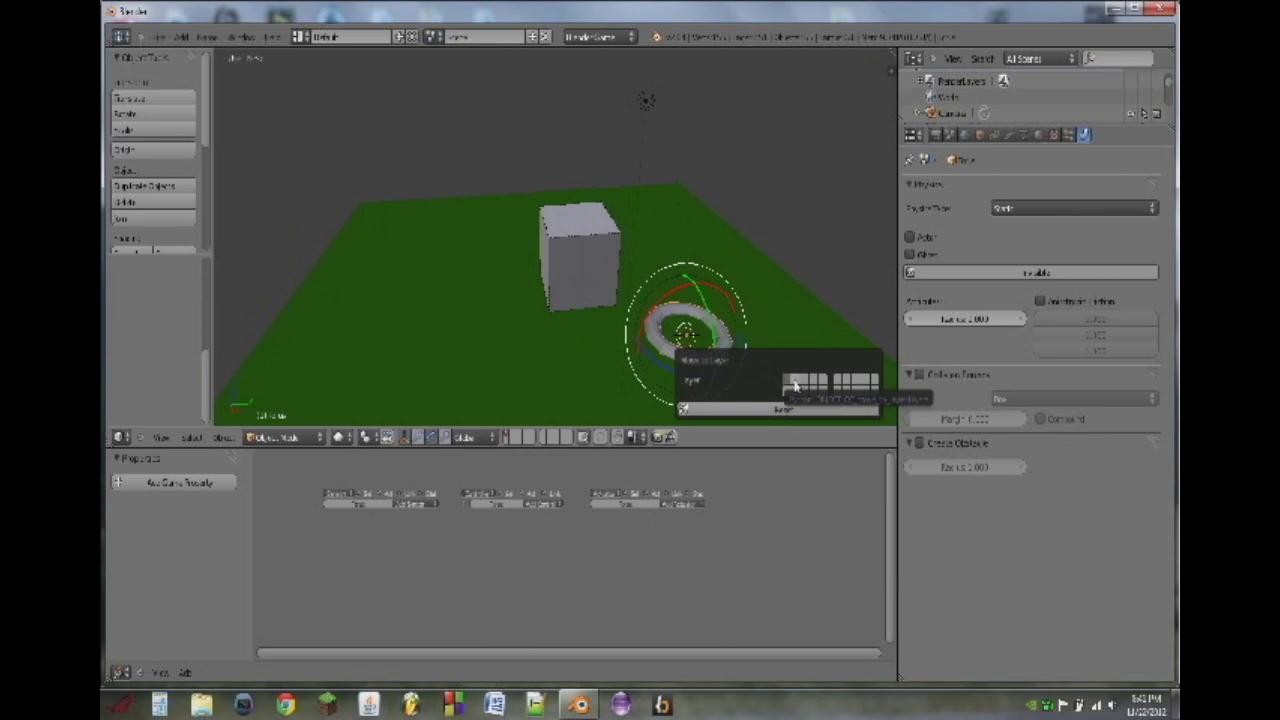
left_click(795, 384)
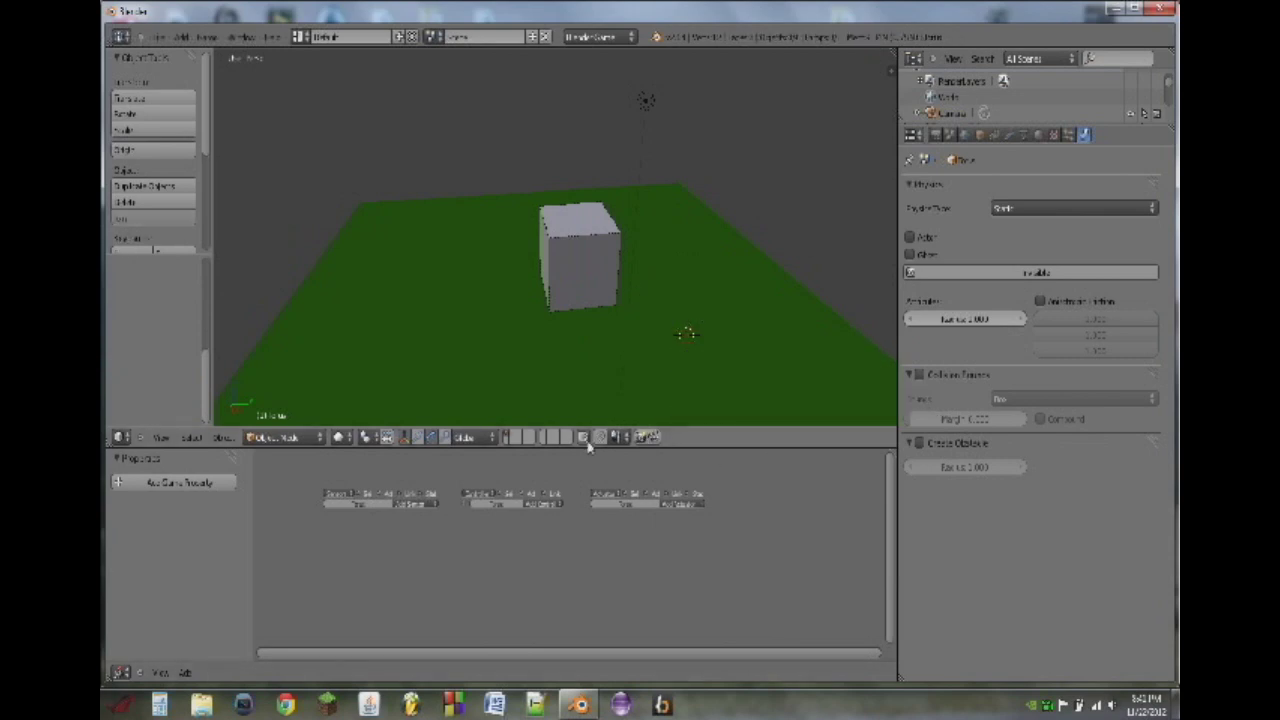
left_click(513, 438)
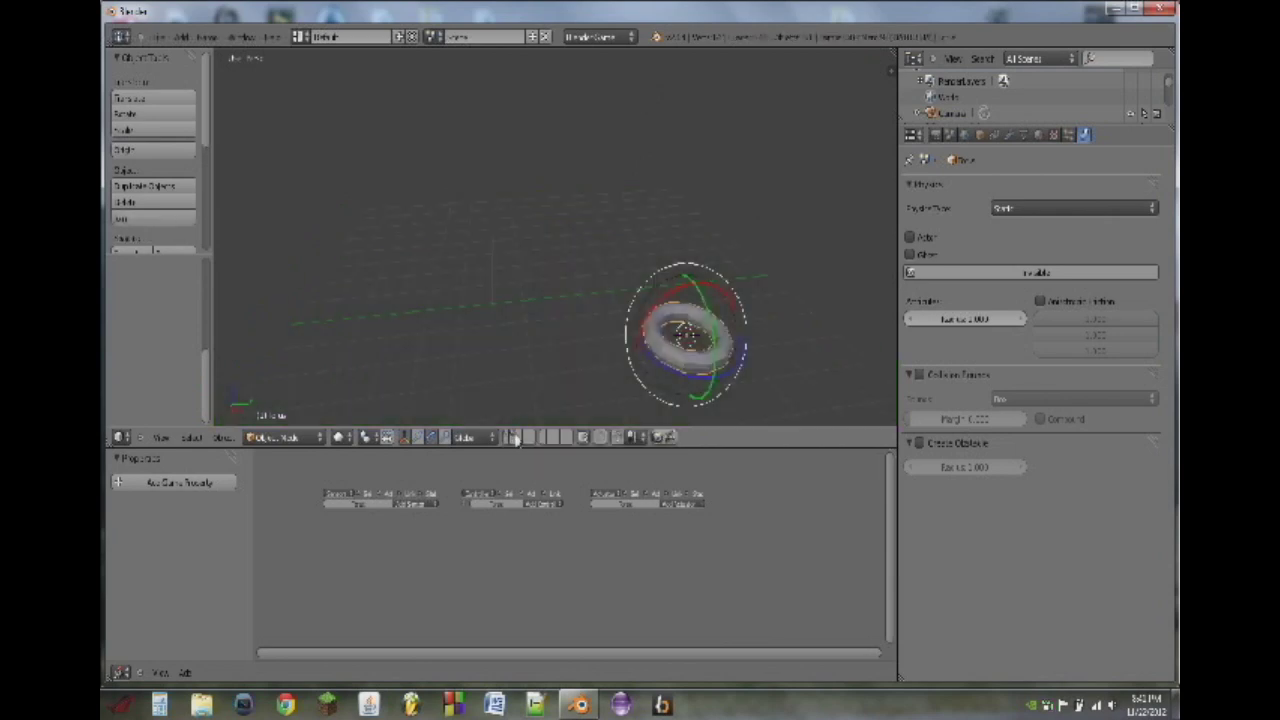
left_click(508, 438)
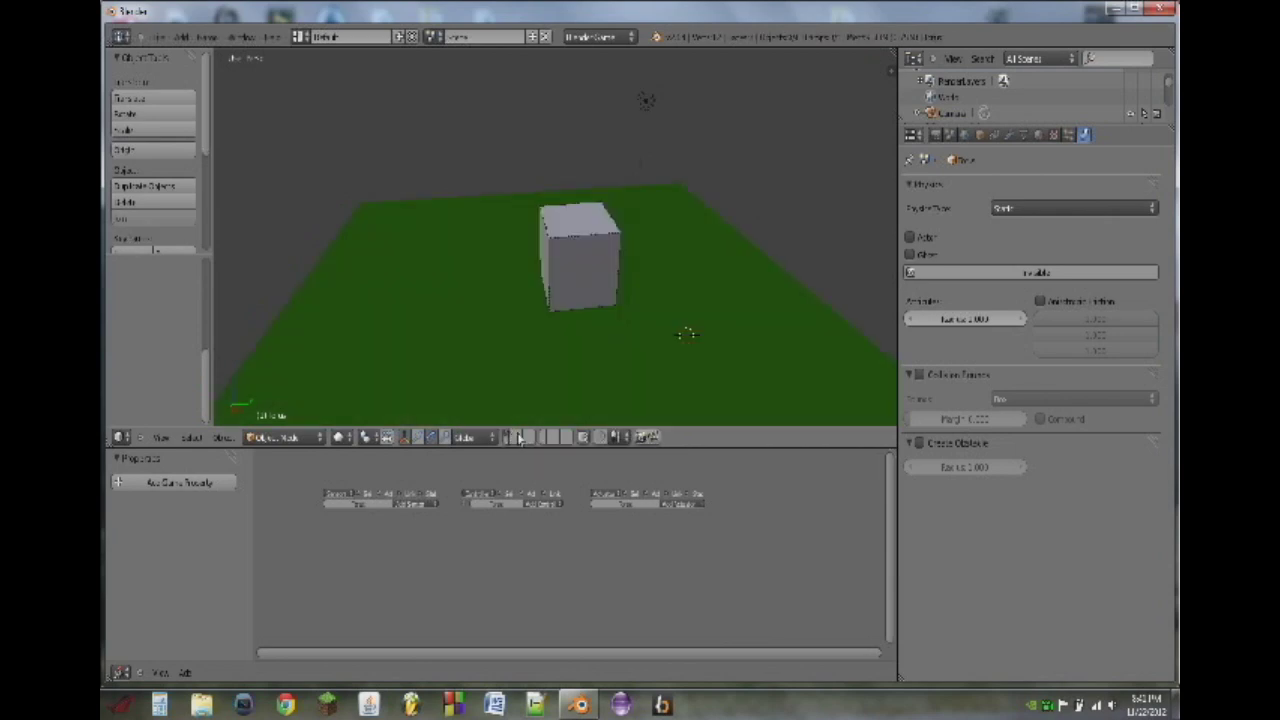
left_click(513, 438)
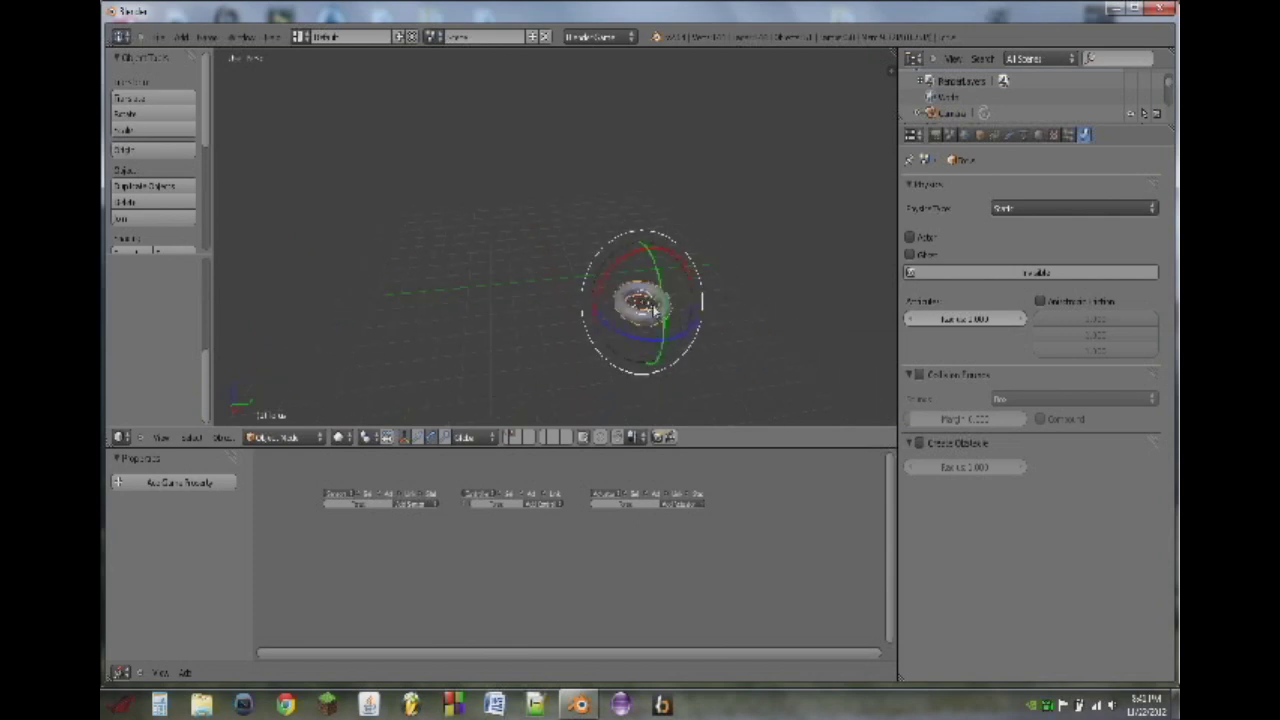
Step: Give the torus a new material with a bright yellow diffuse colour
key("KP_Decimal")
scroll(511, 223, "down", 3)
middle_click_drag(511, 223, 554, 232)
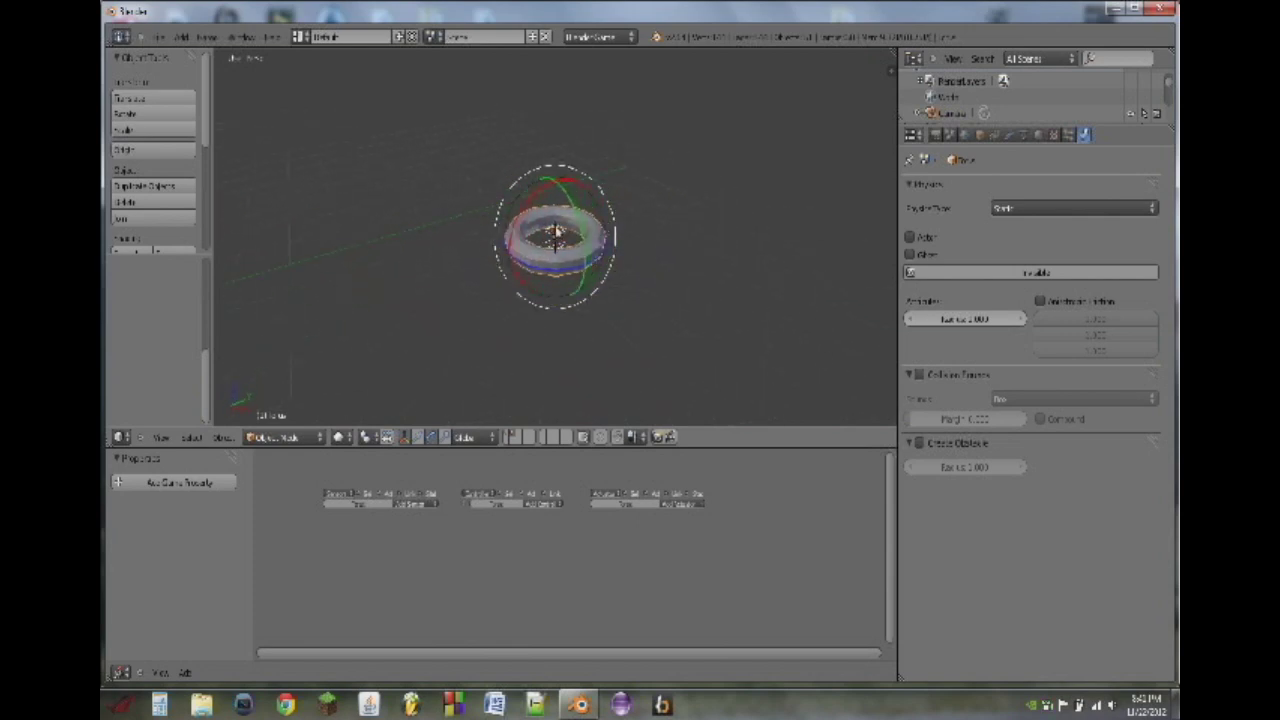
left_click(1042, 137)
left_click(1014, 241)
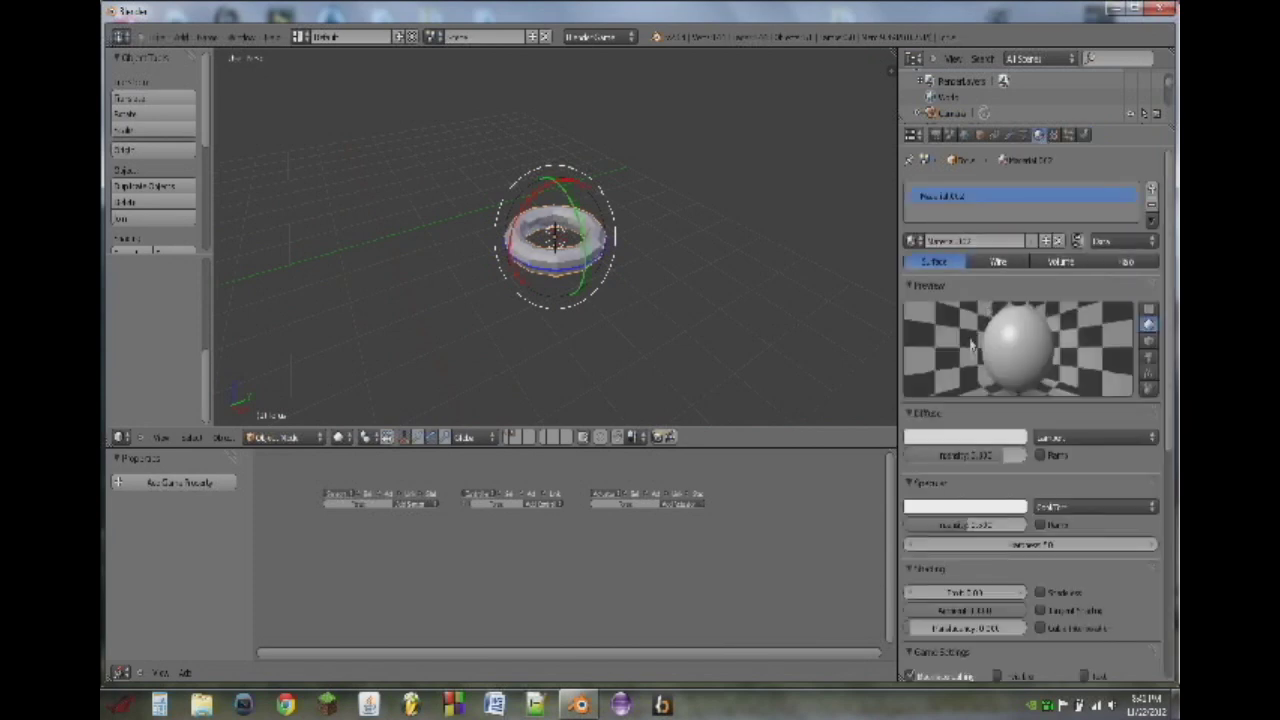
left_click(965, 437)
left_click(927, 327)
left_click_drag(962, 396, 1018, 385)
left_click(975, 434)
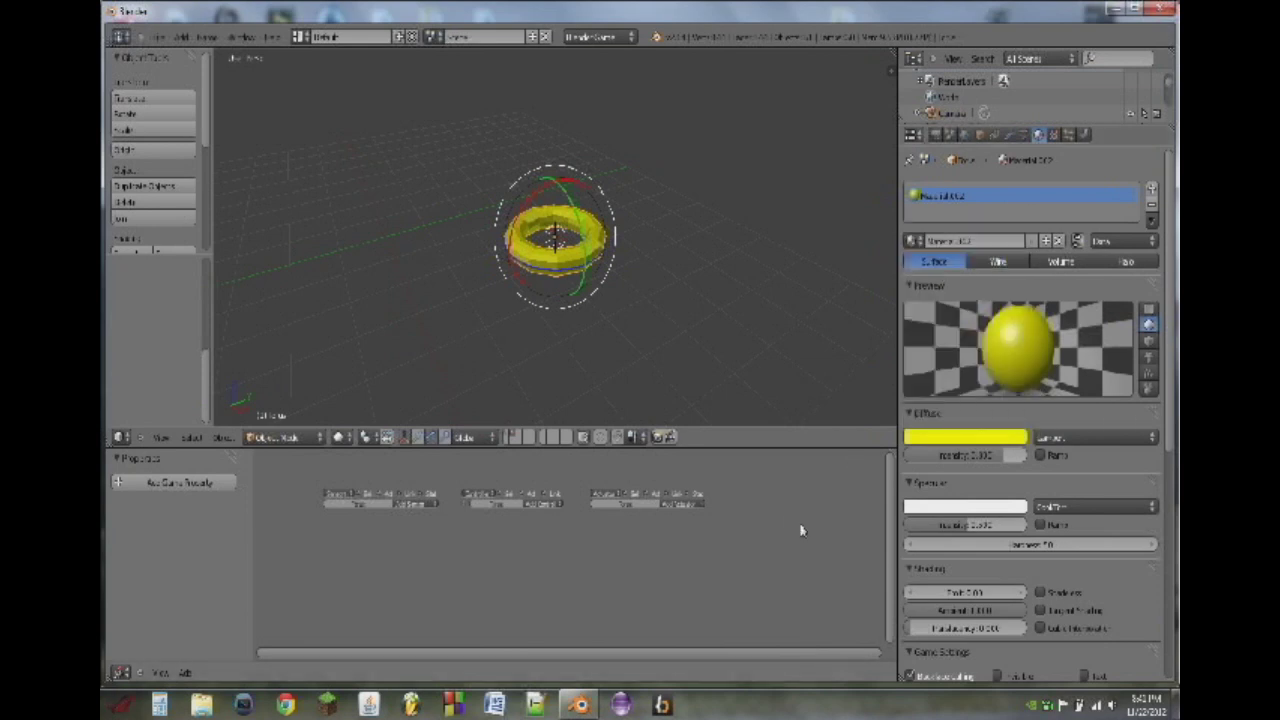
Step: Give the torus an Always sensor linked through an And controller to a Motion actuator, and test its spin in the game
left_click(429, 509)
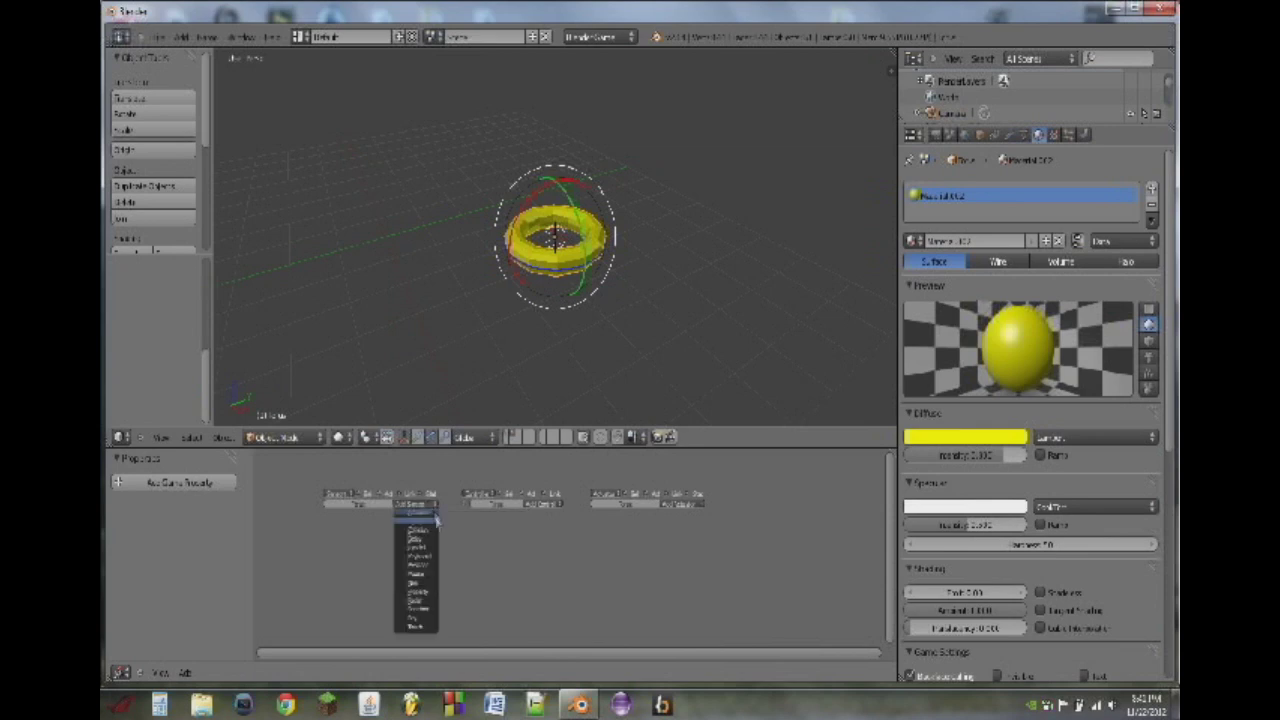
left_click(433, 515)
left_click(548, 506)
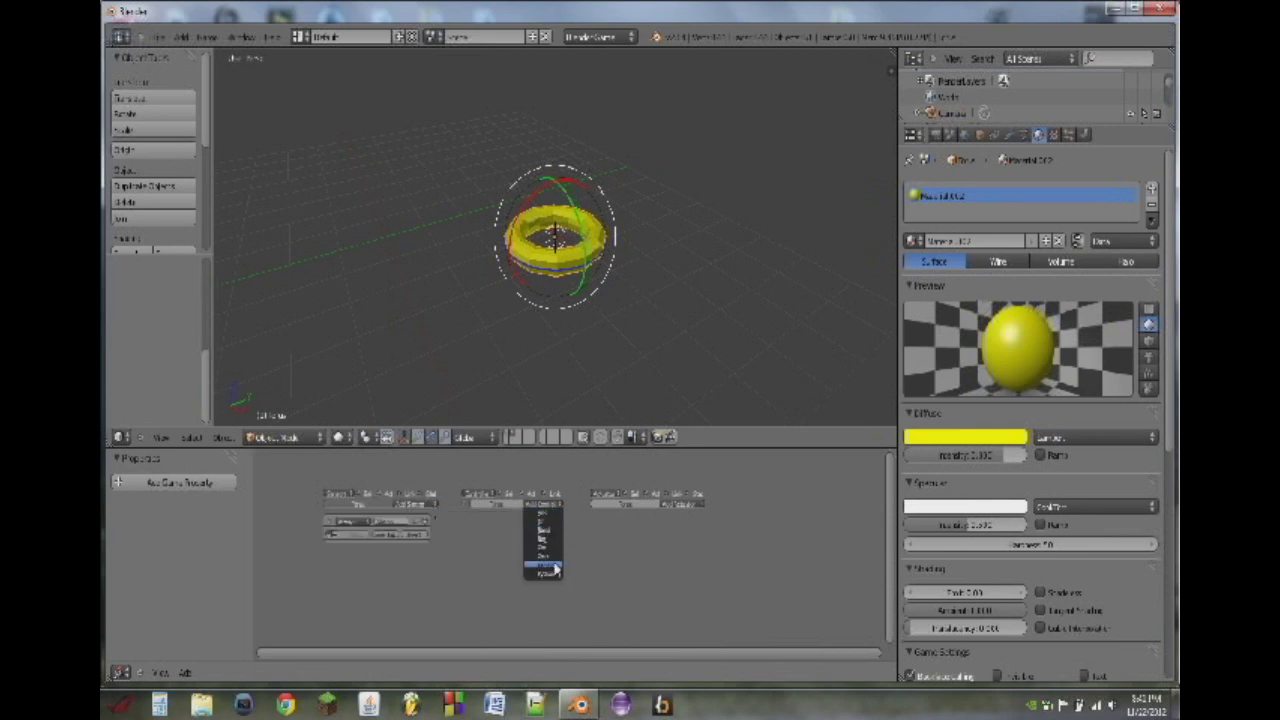
left_click(544, 514)
left_click_drag(438, 524, 466, 522)
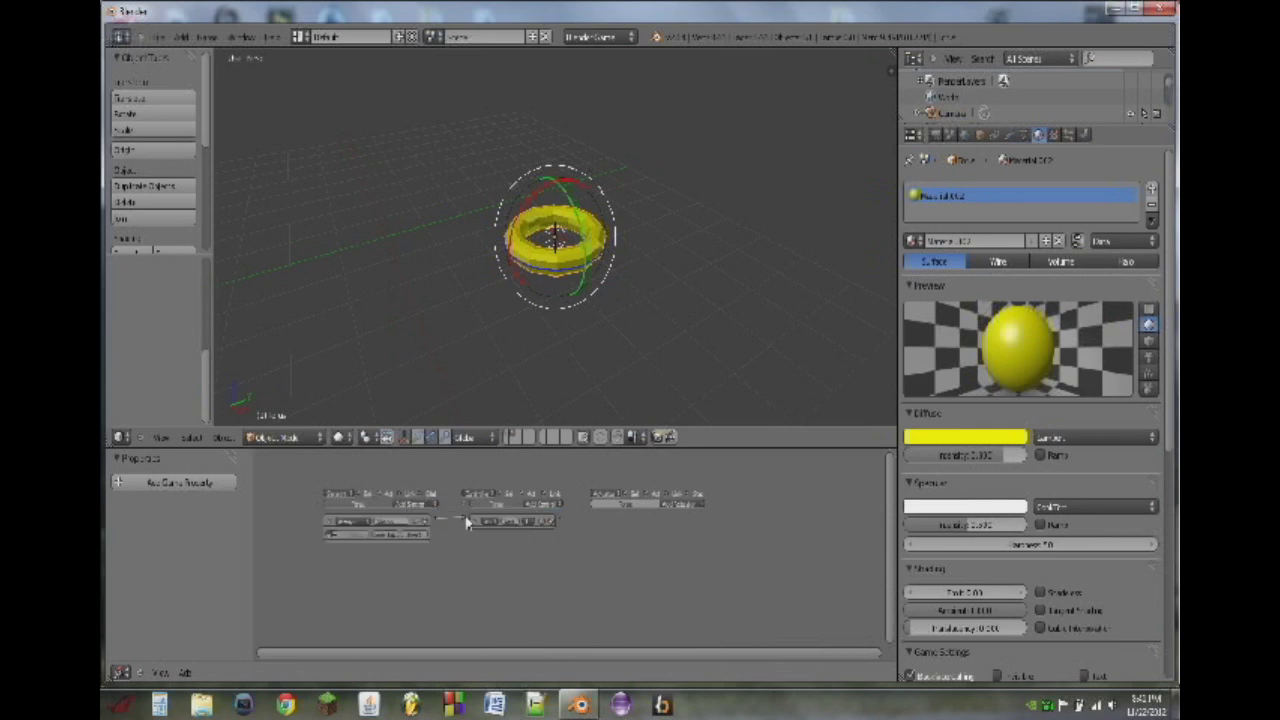
left_click(686, 512)
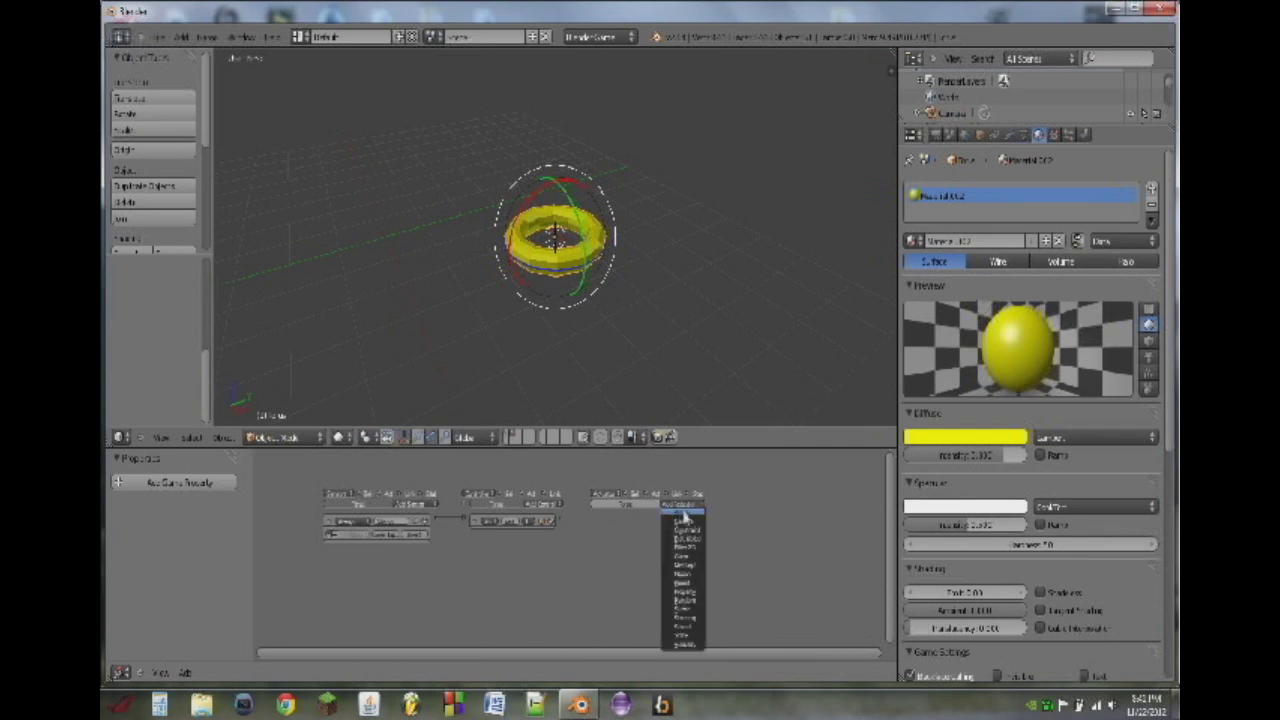
left_click(683, 573)
left_click_drag(562, 520, 596, 520)
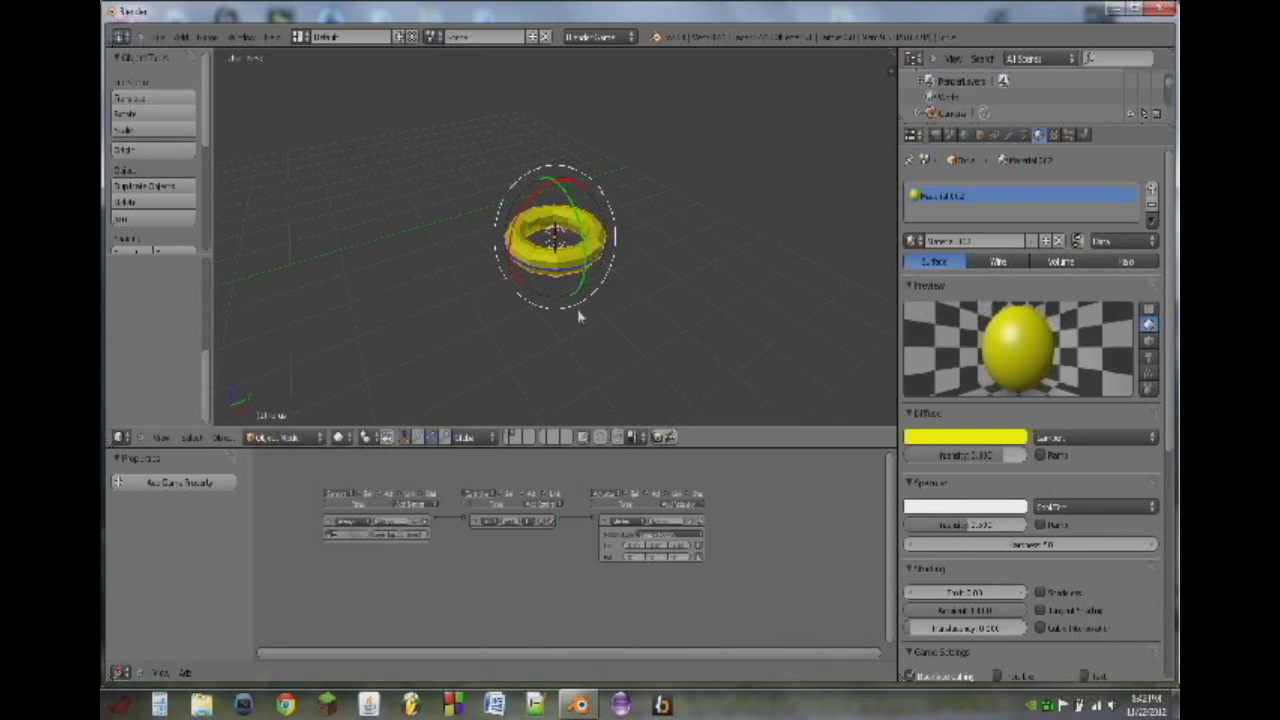
key("p")
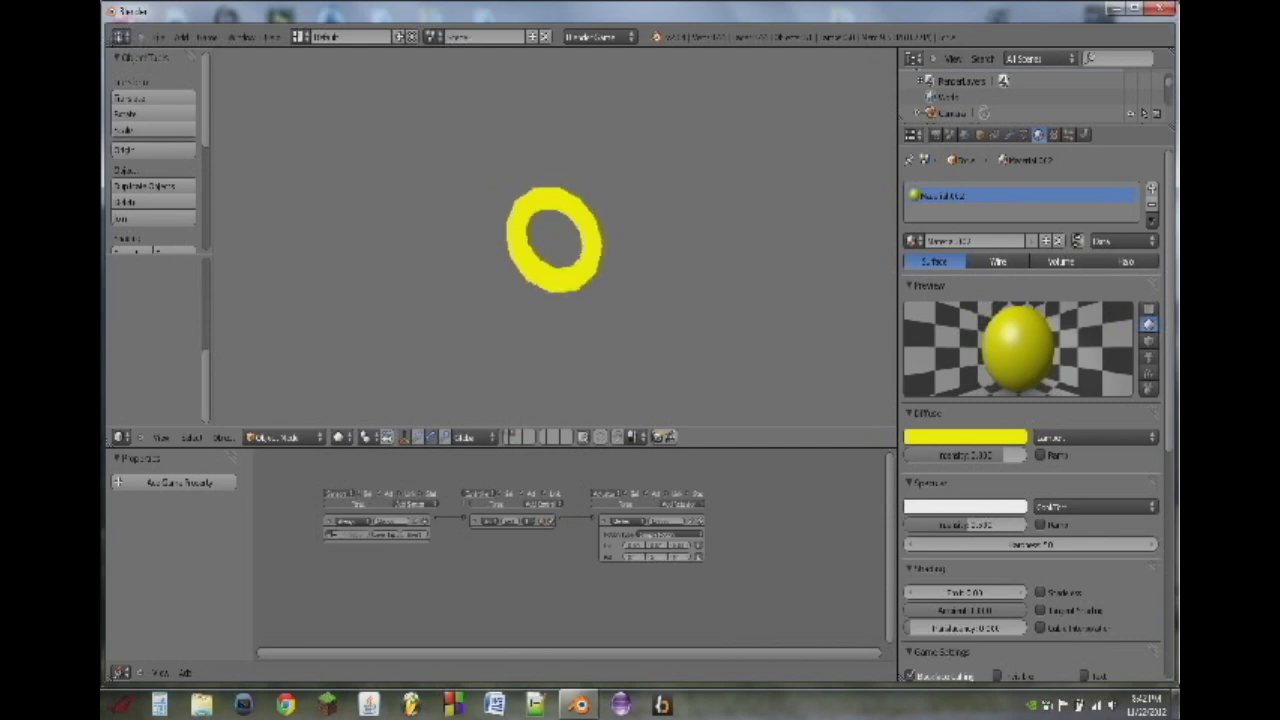
key("Escape")
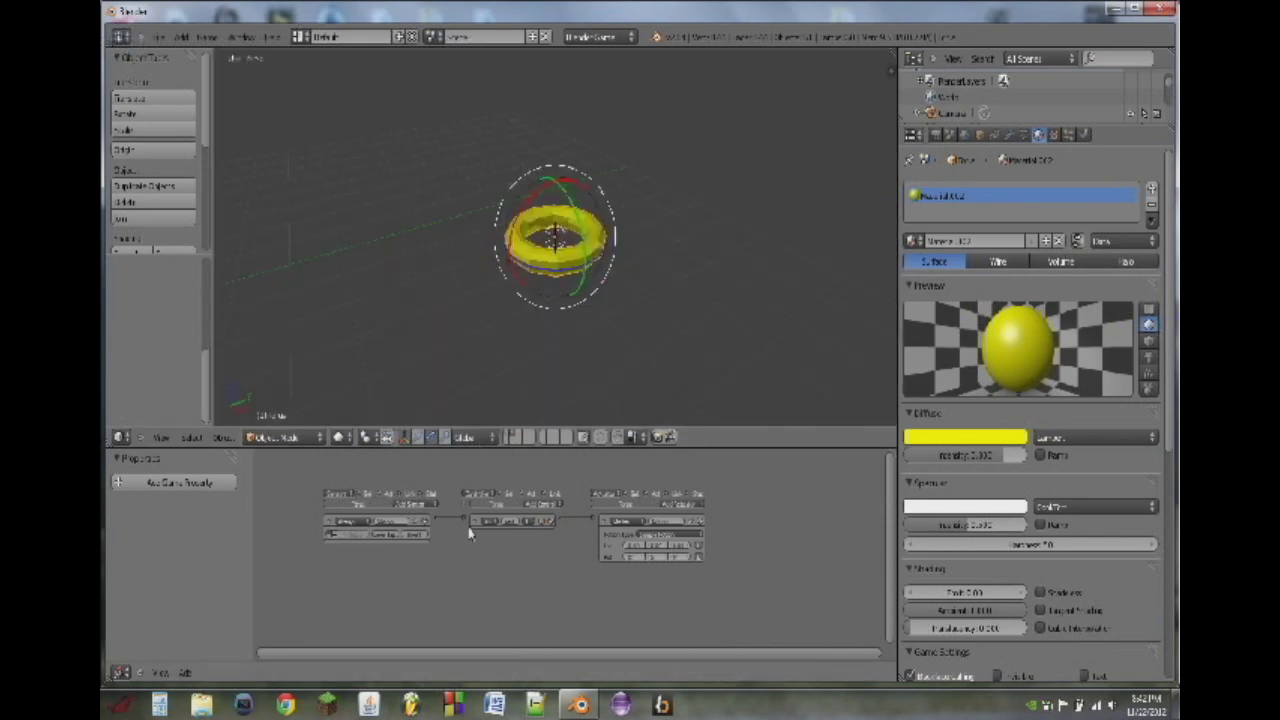
Step: Collapse the torus's existing logic bricks and add a Collision sensor that reacts to the property Player
left_click(604, 523)
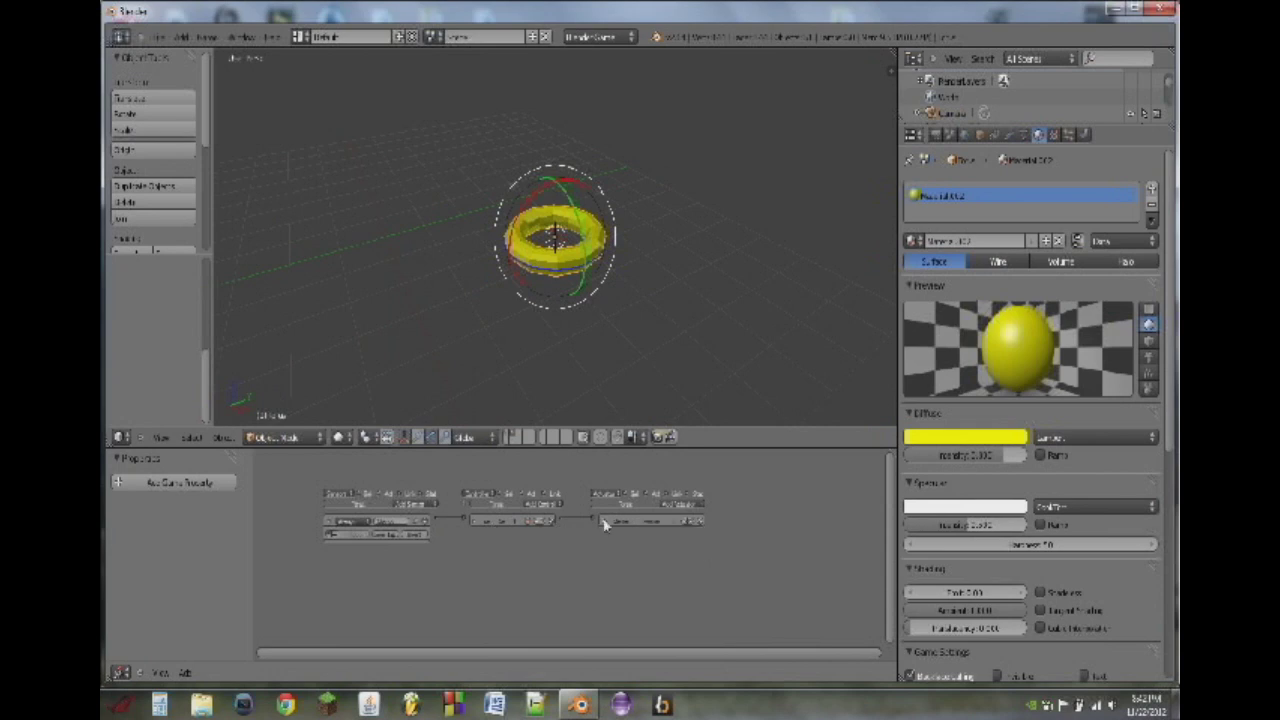
left_click(328, 527)
left_click(416, 503)
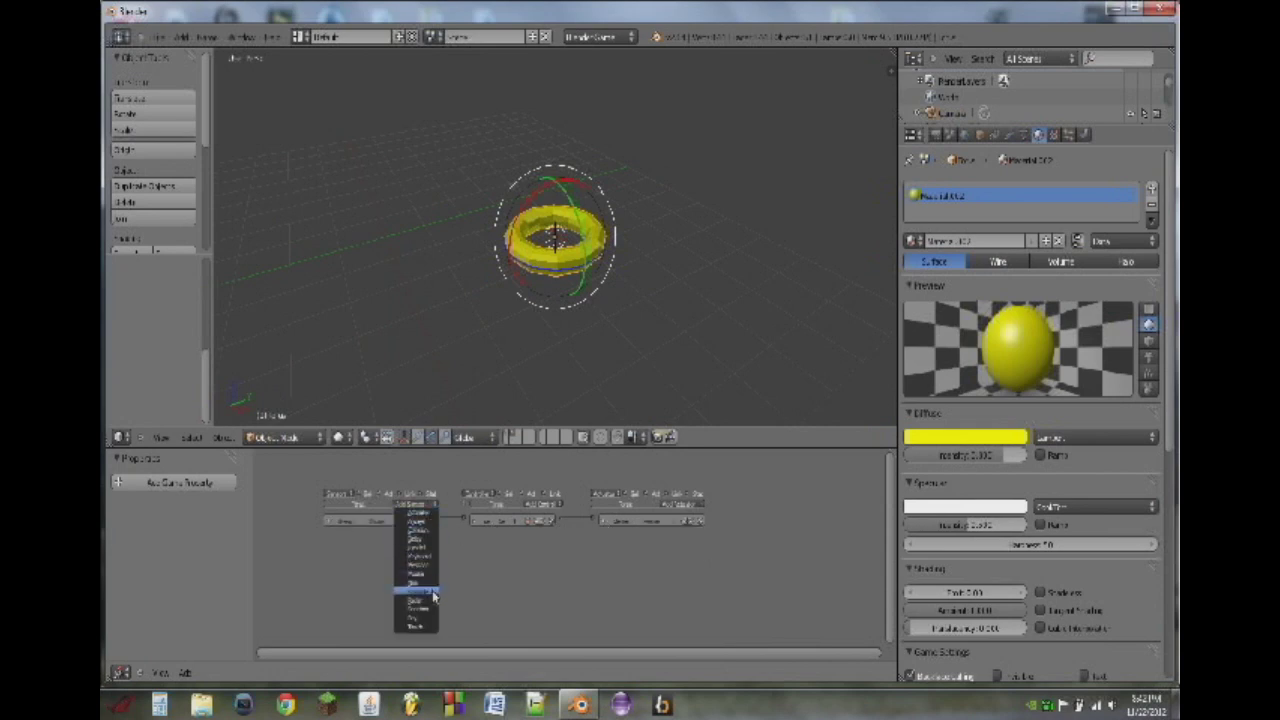
left_click(416, 532)
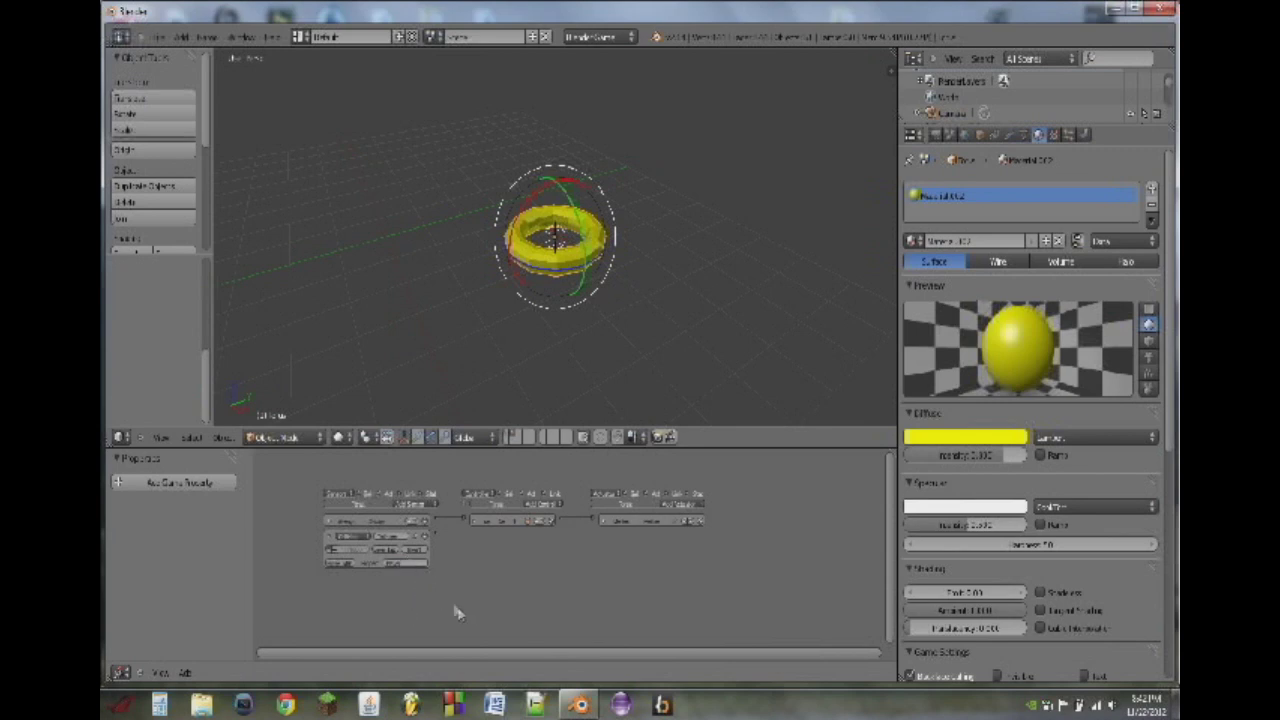
scroll(387, 566, "up", 6)
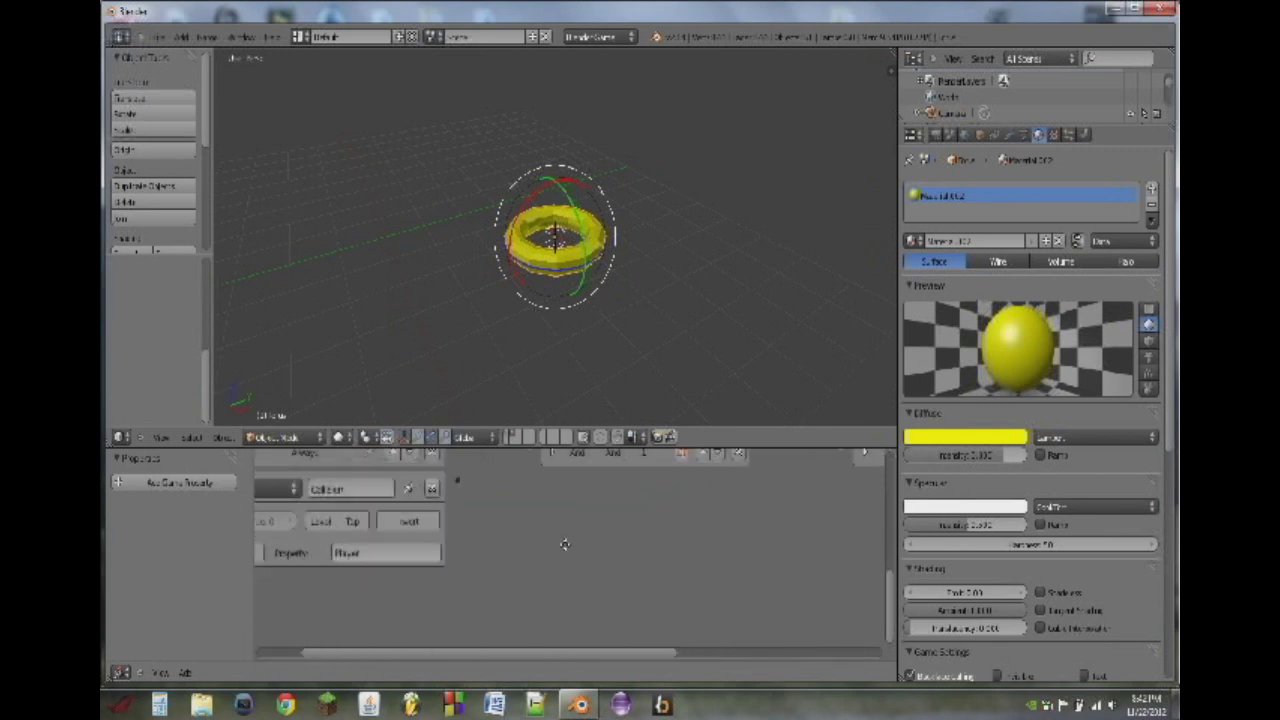
middle_click_drag(761, 529, 741, 565)
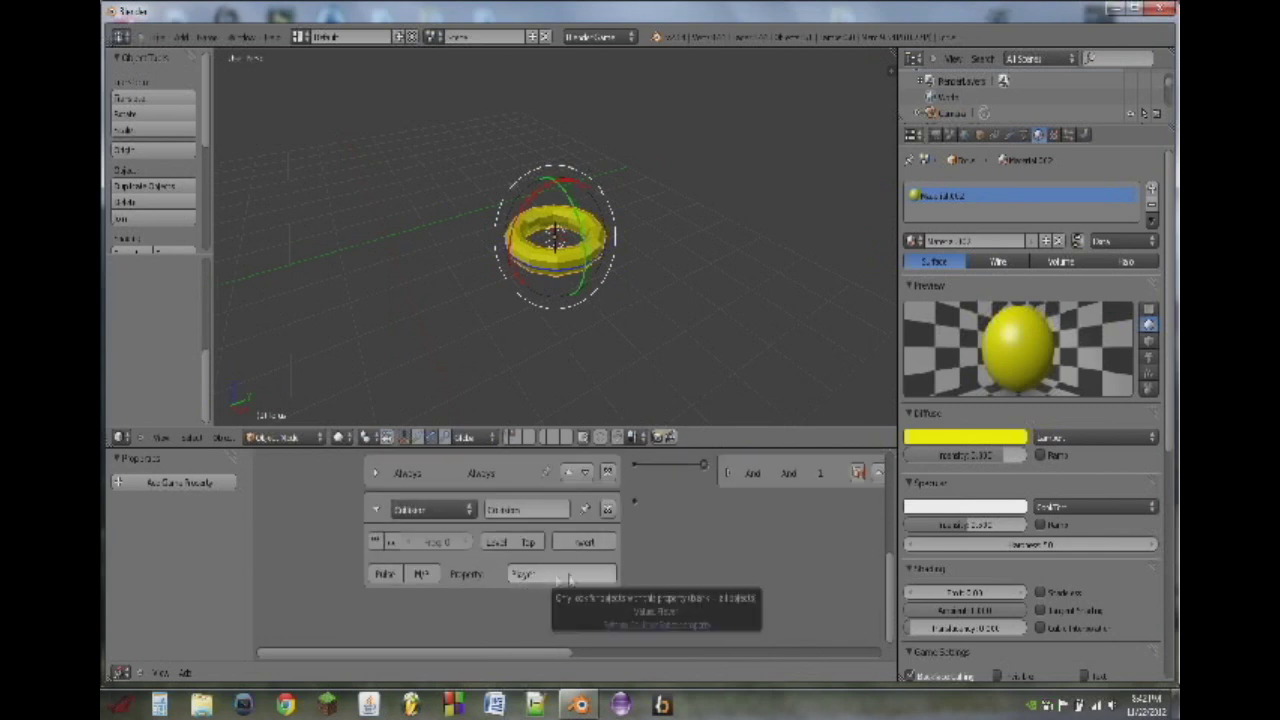
scroll(623, 563, "down", 5)
scroll(574, 568, "down", 2)
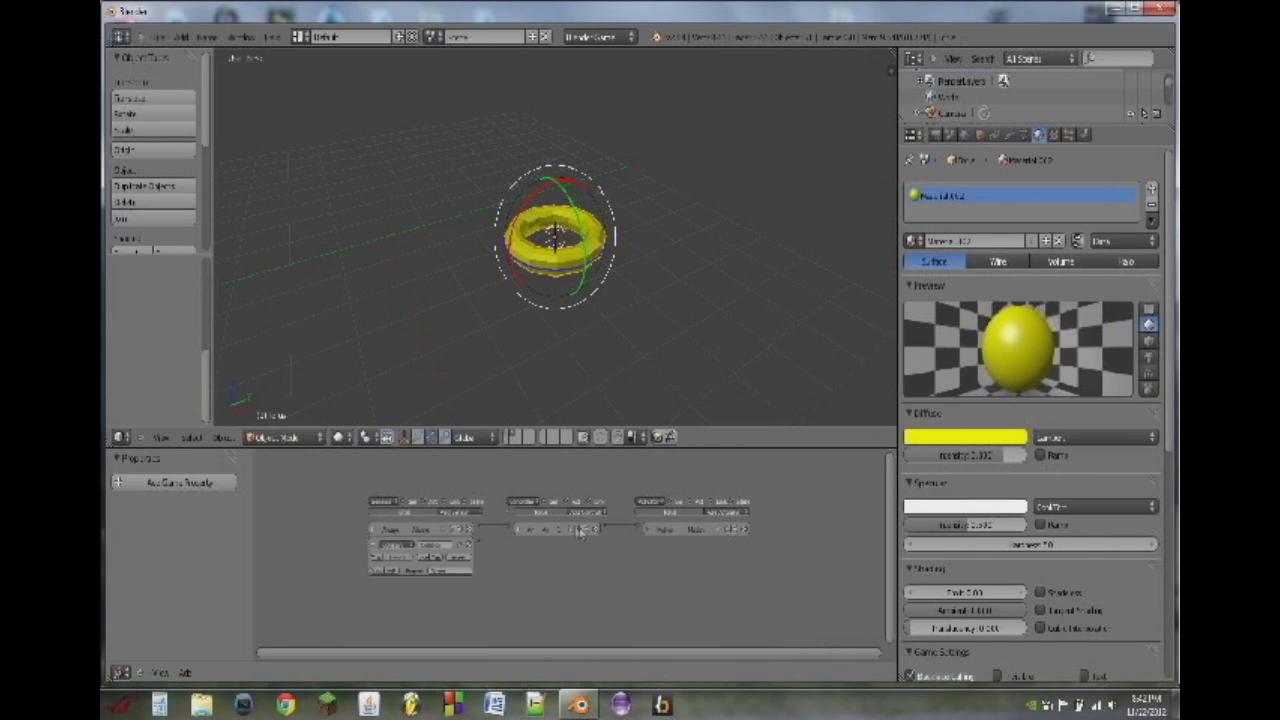
Step: Link the torus's Collision sensor through an And controller to an Edit Object actuator set to End Object
left_click(595, 514)
left_click(586, 525)
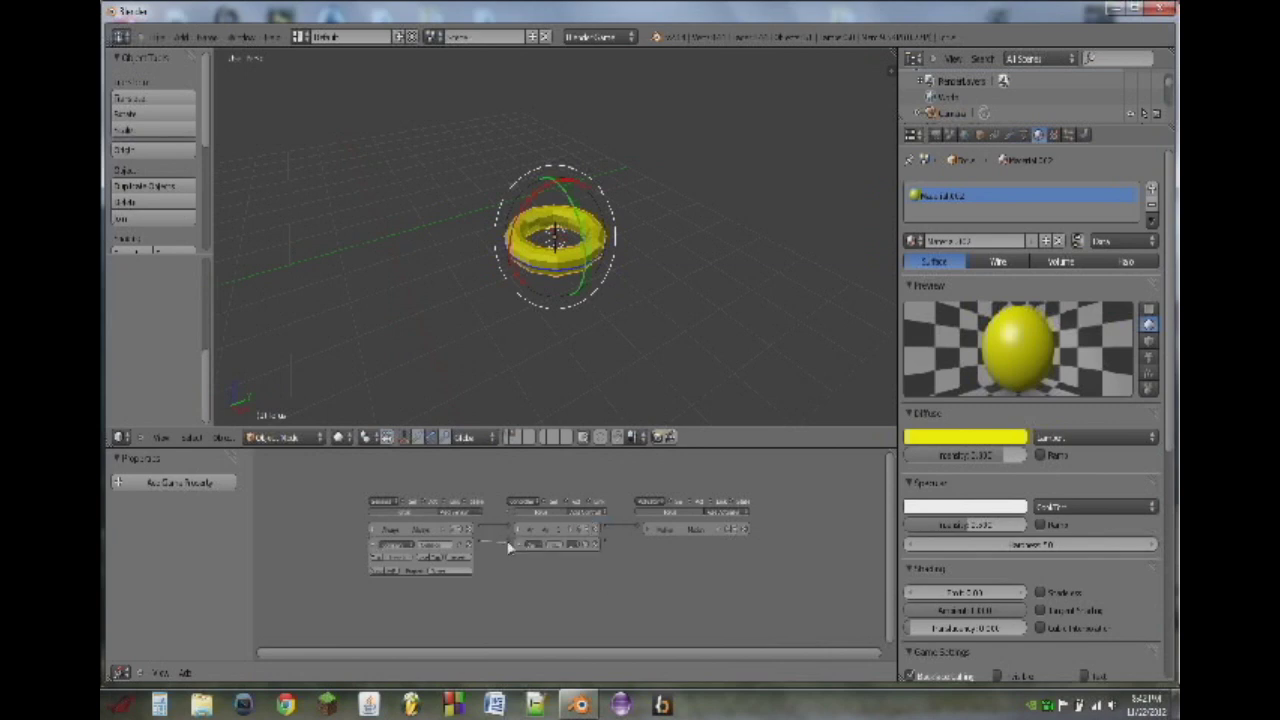
left_click(744, 514)
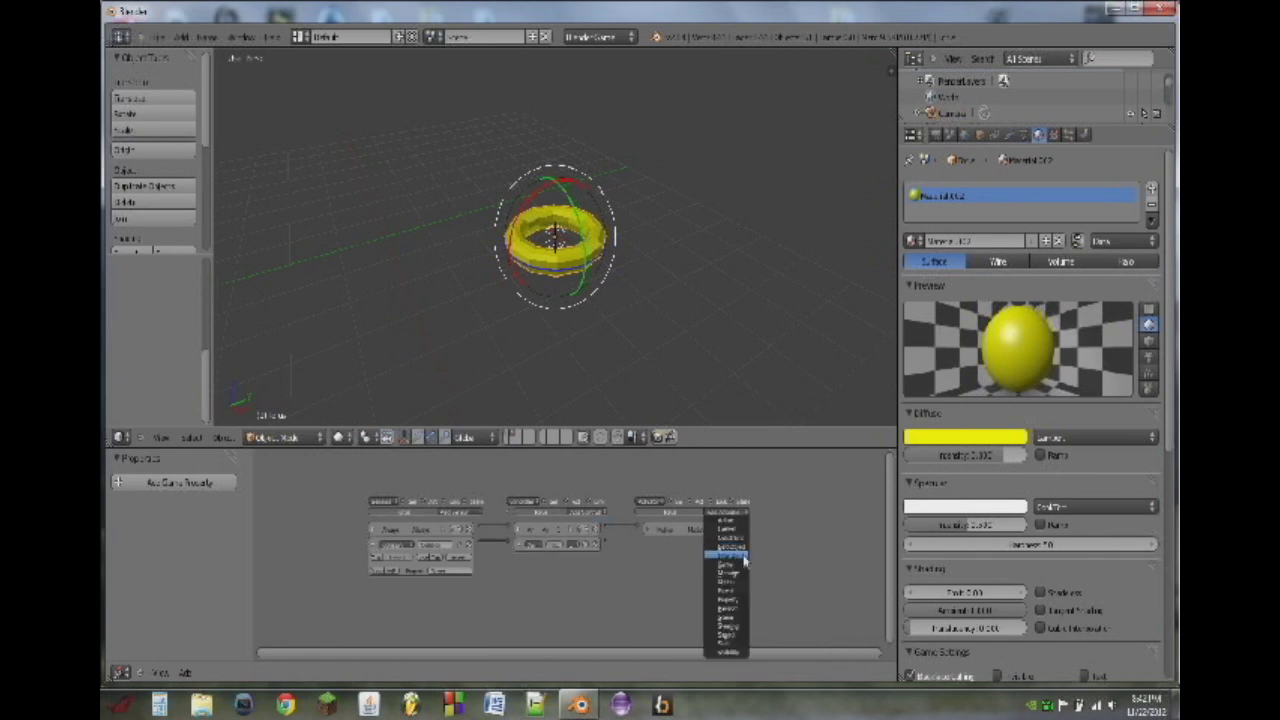
left_click(742, 556)
left_click_drag(607, 545, 646, 556)
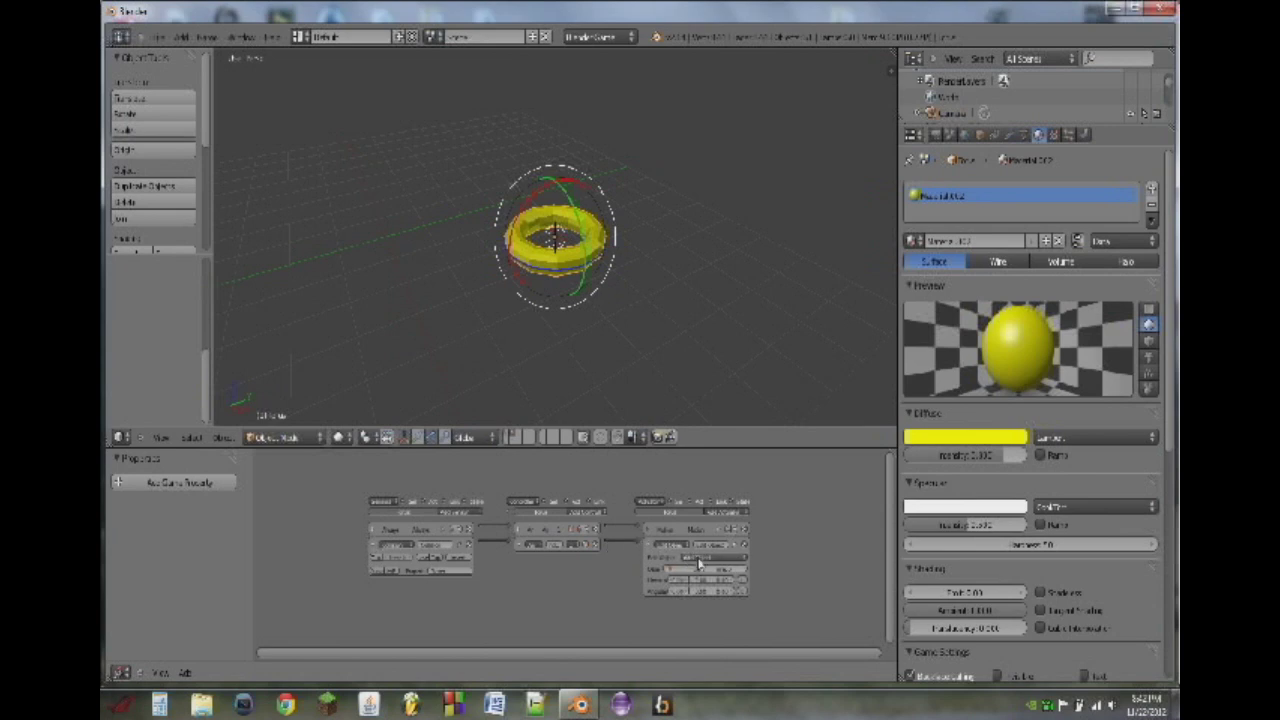
left_click(699, 560)
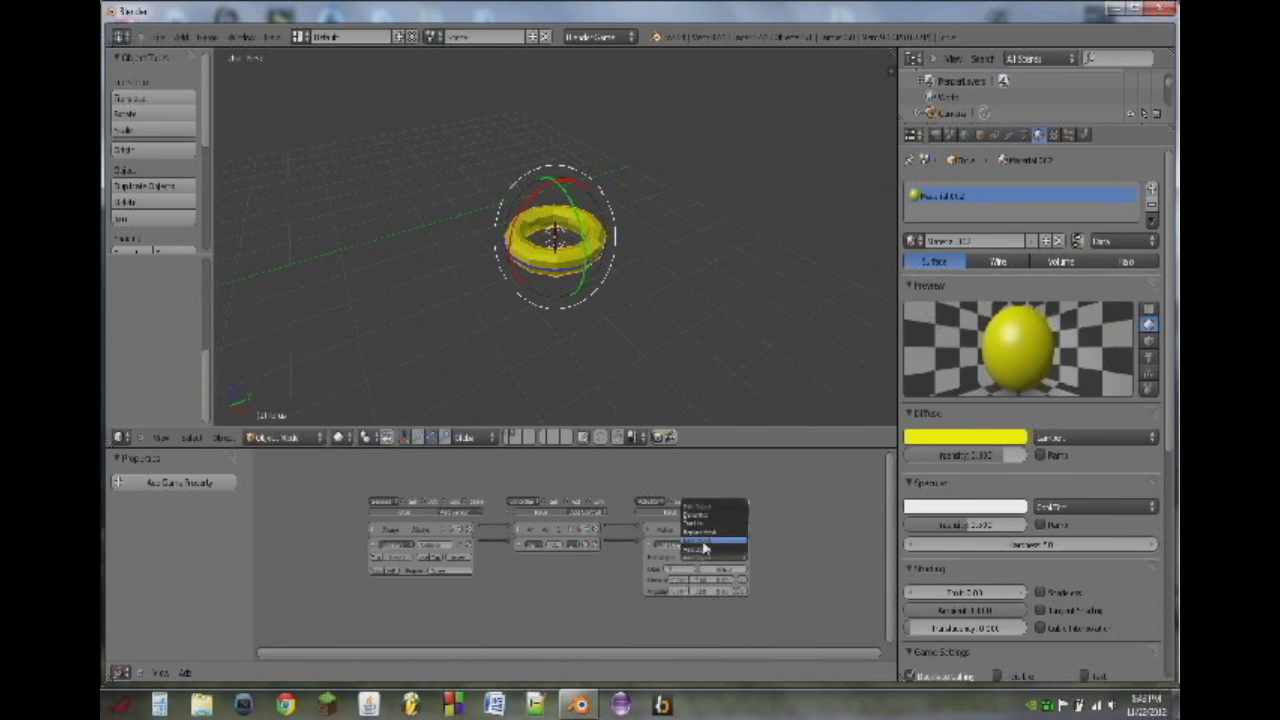
left_click(704, 545)
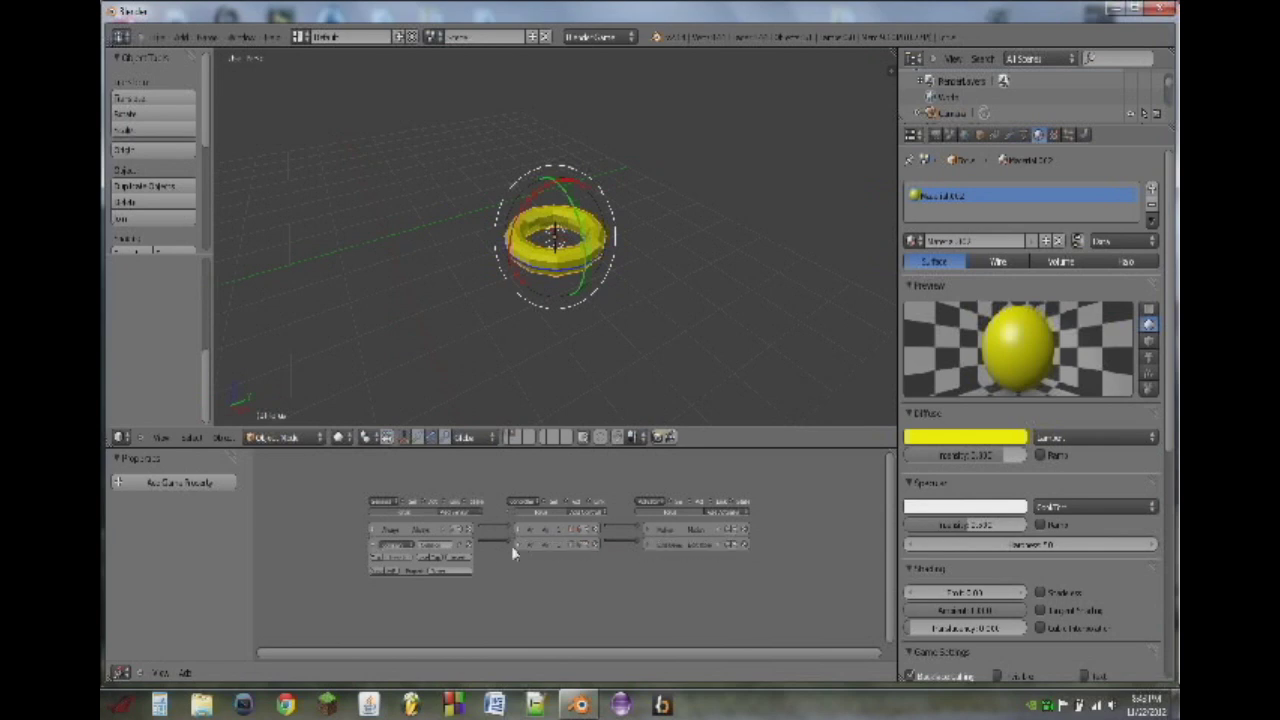
Step: Return to the first layer, add an Empty beside the cube and raise it along the Z axis above the ground plane
left_click(508, 437)
scroll(508, 251, "down", 4)
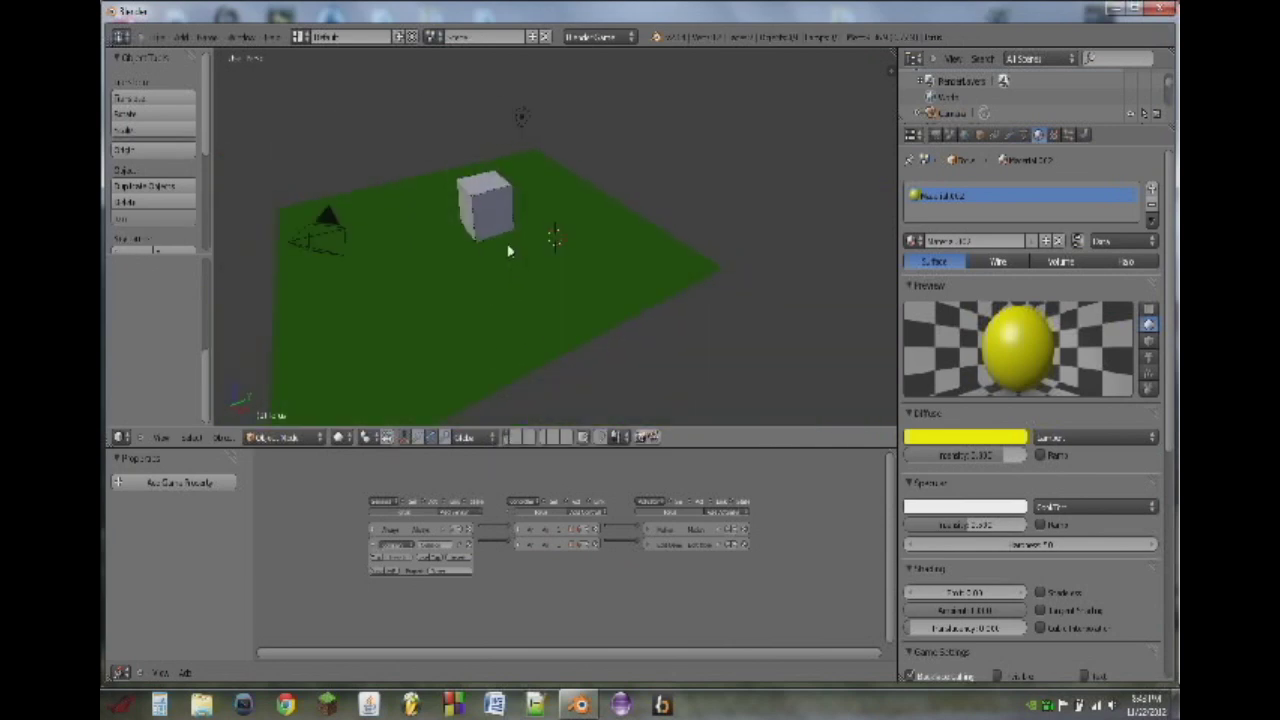
key("ctrl+a")
key("shift+a")
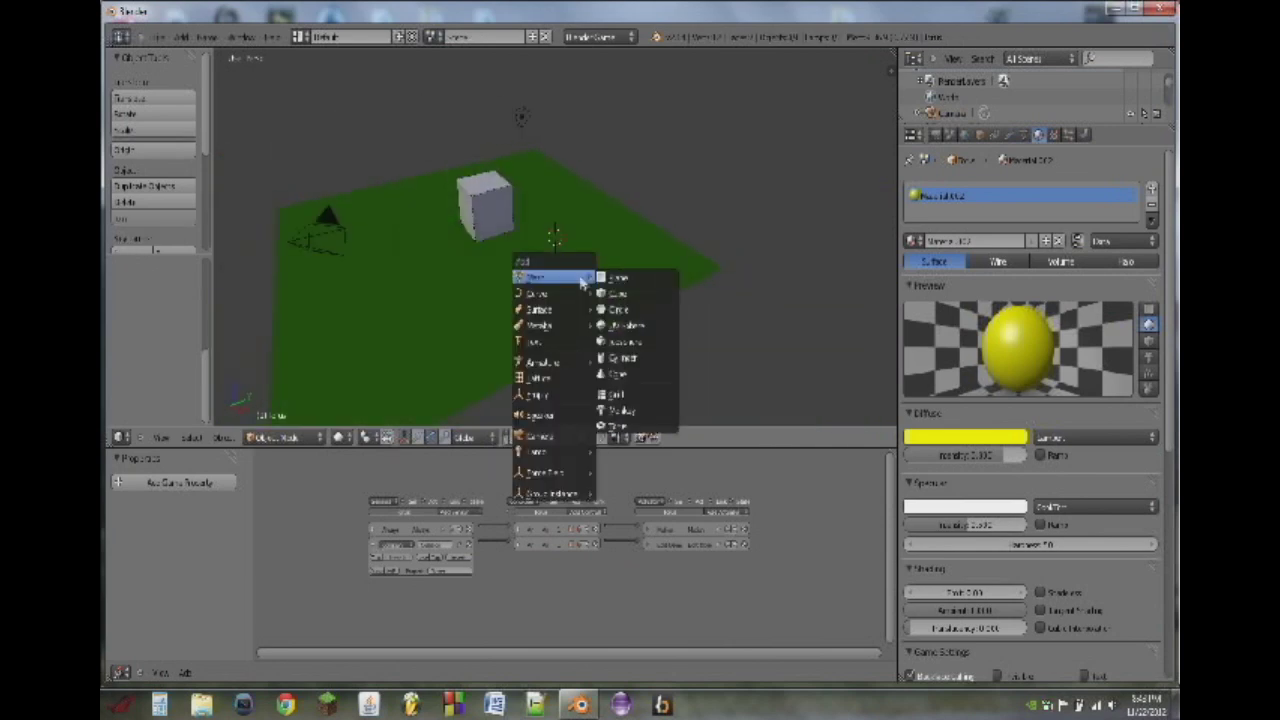
left_click(571, 397)
scroll(586, 280, "up", 3)
middle_click_drag(588, 280, 574, 257)
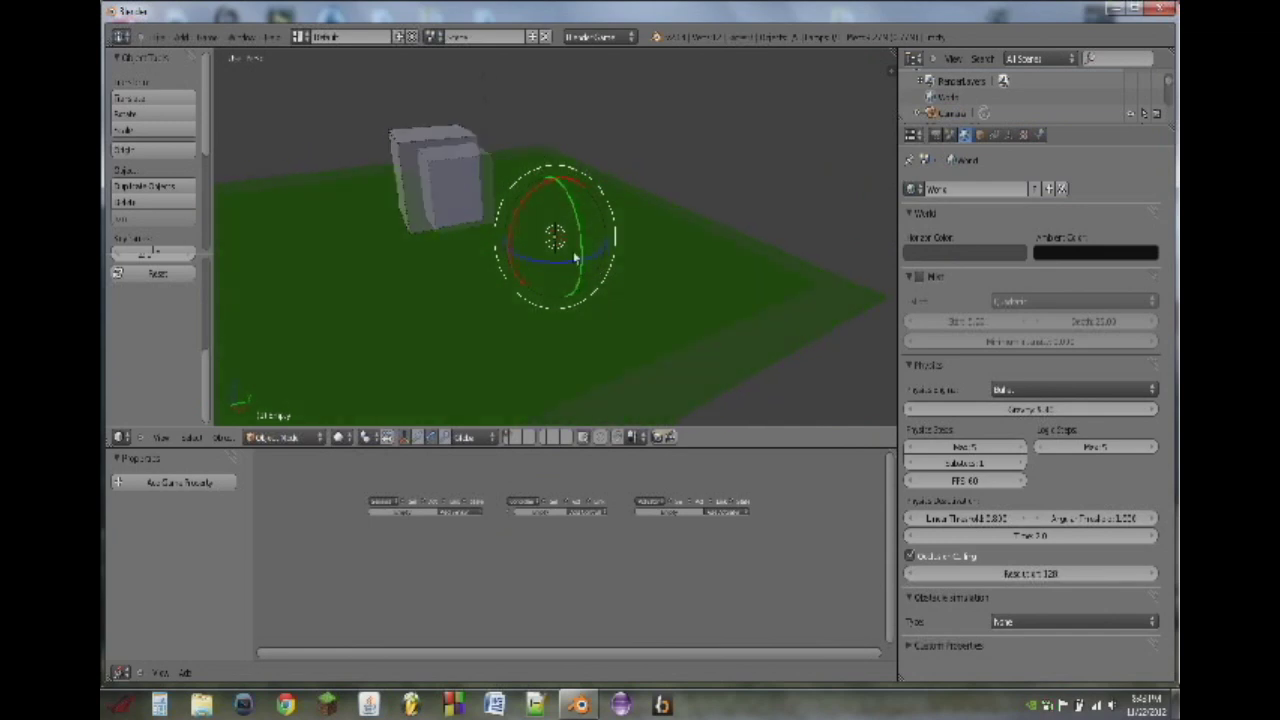
scroll(574, 257, "down", 1)
key("g")
key("z")
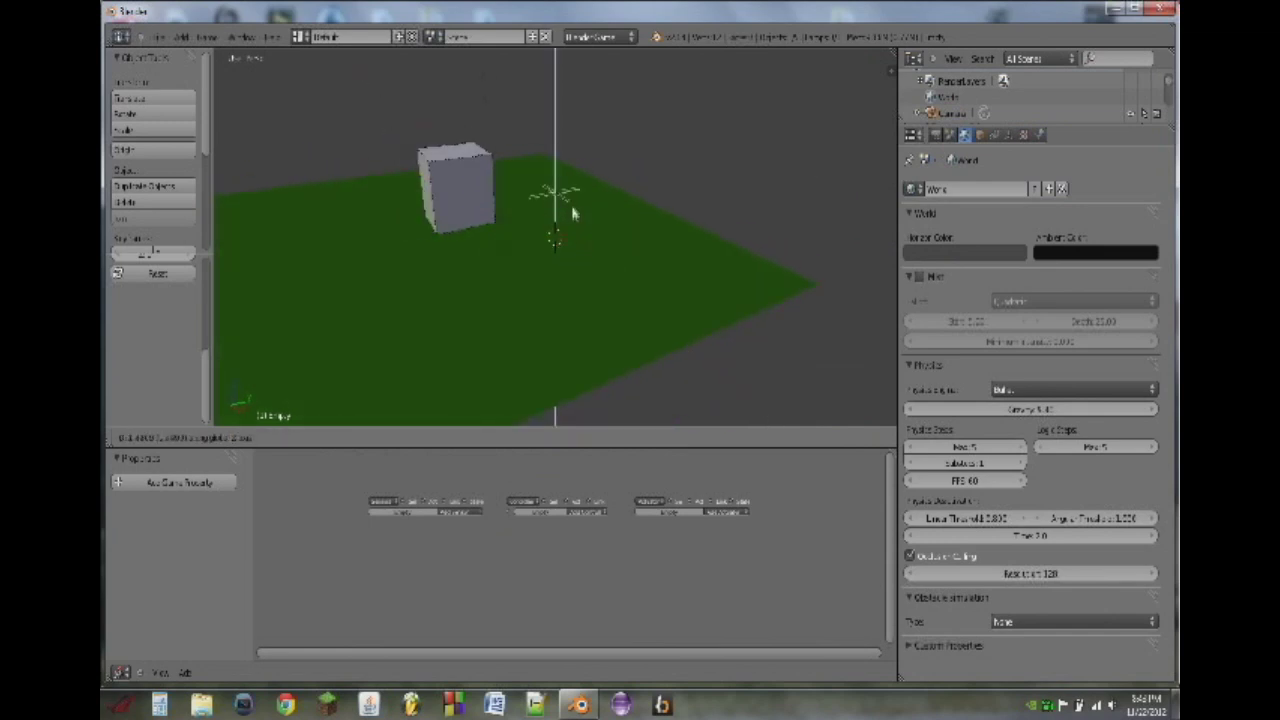
left_click(574, 219)
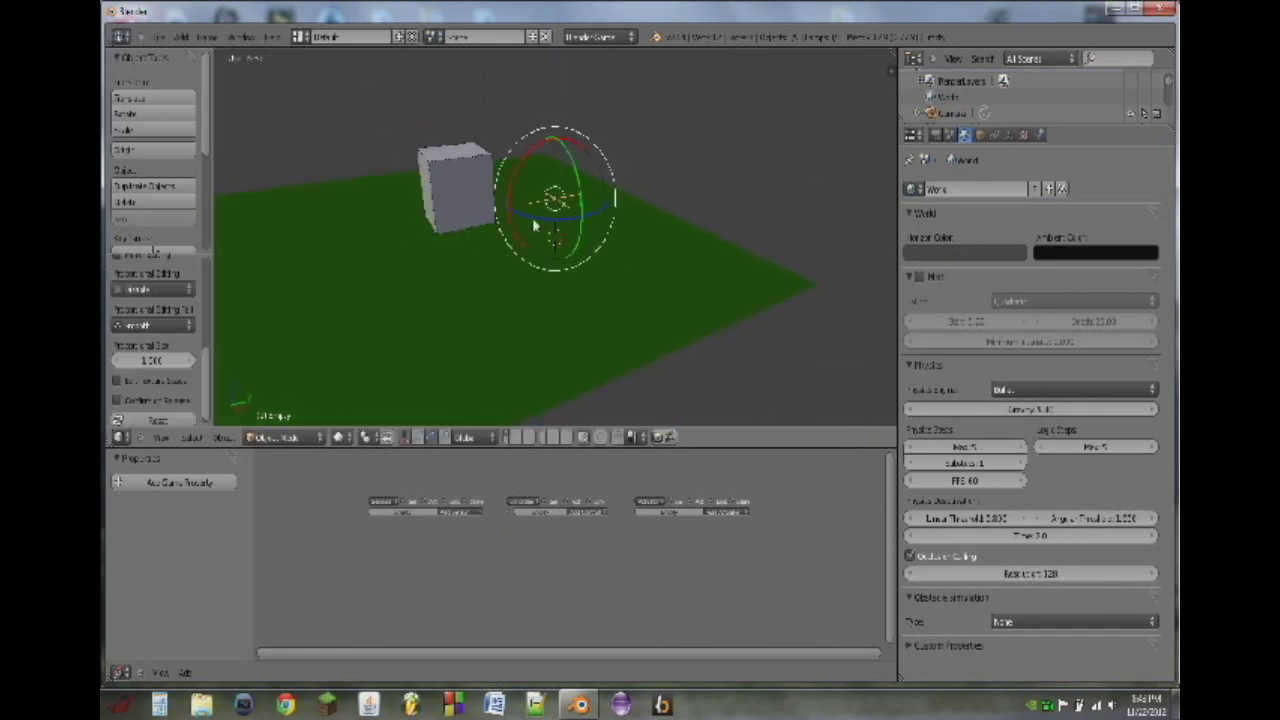
Step: Give the Empty an Always sensor linked through an And controller to an Edit Object actuator
left_click(471, 513)
left_click(476, 538)
left_click(597, 513)
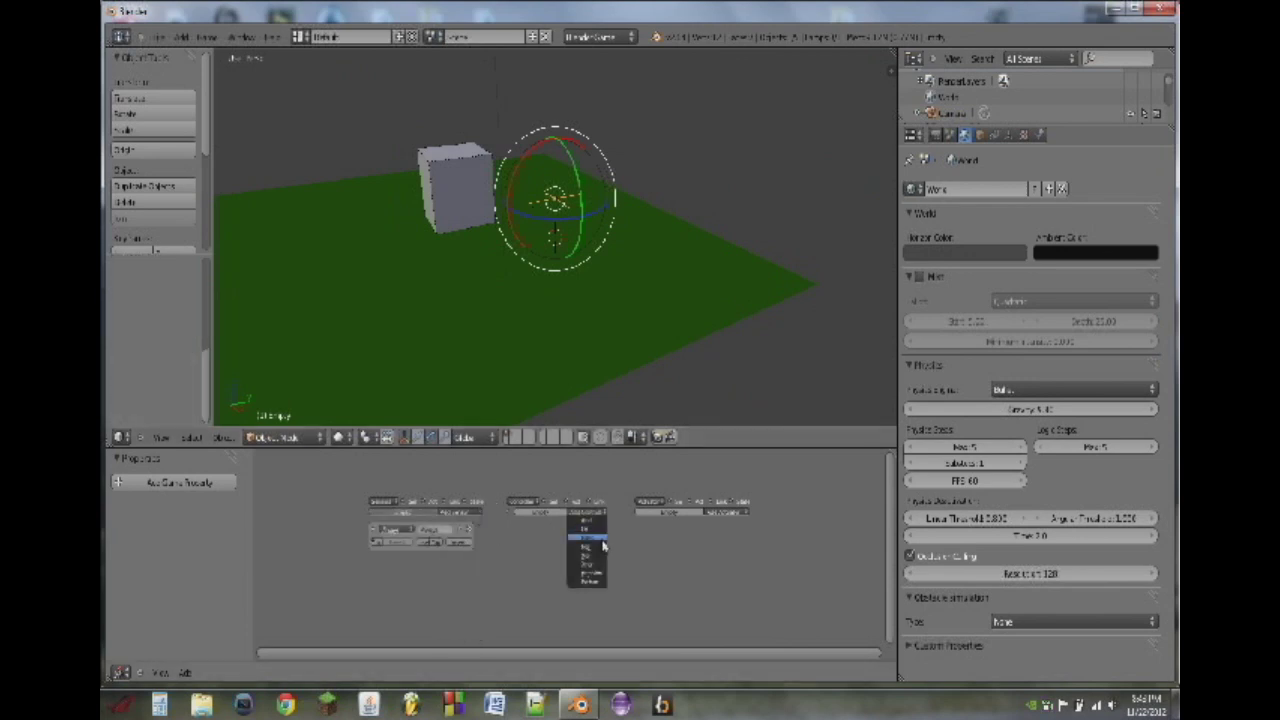
left_click(598, 527)
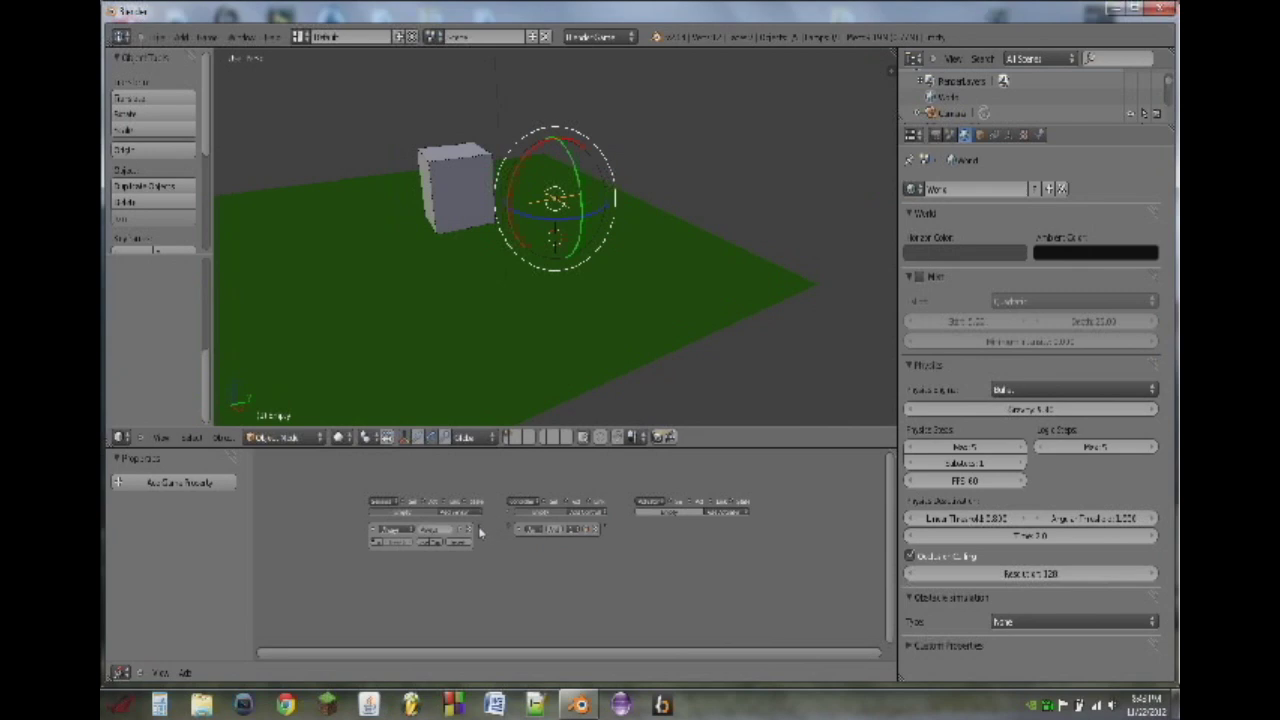
left_click_drag(511, 533, 513, 529)
left_click(735, 513)
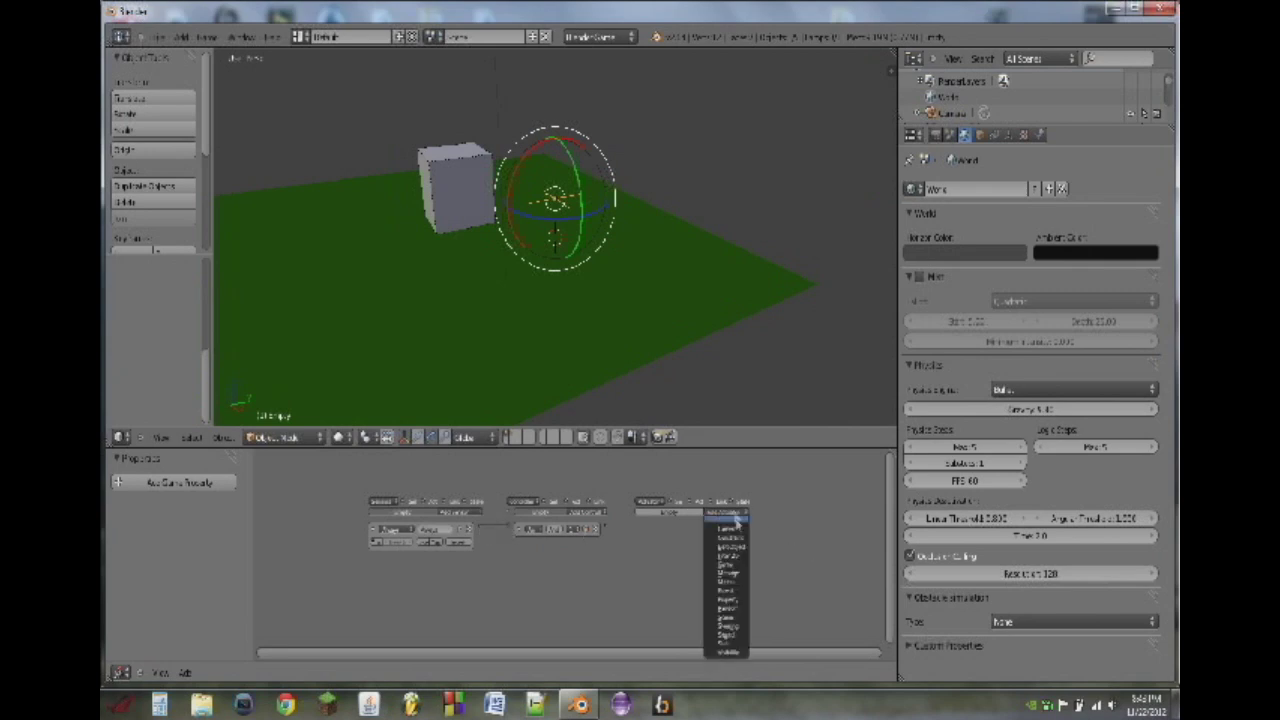
left_click(727, 566)
left_click_drag(605, 531, 645, 530)
Step: Set the Empty's Add Object actuator to spawn the Torus, and run the game to test it
left_click(680, 553)
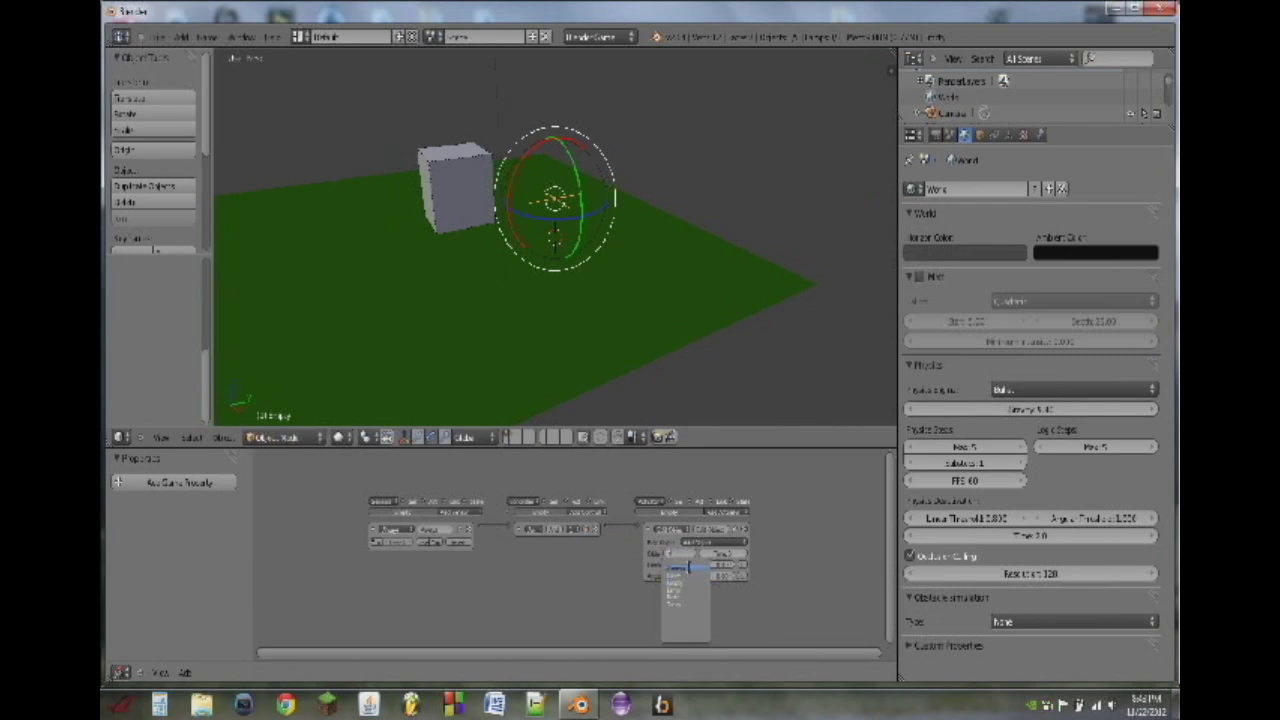
left_click(688, 597)
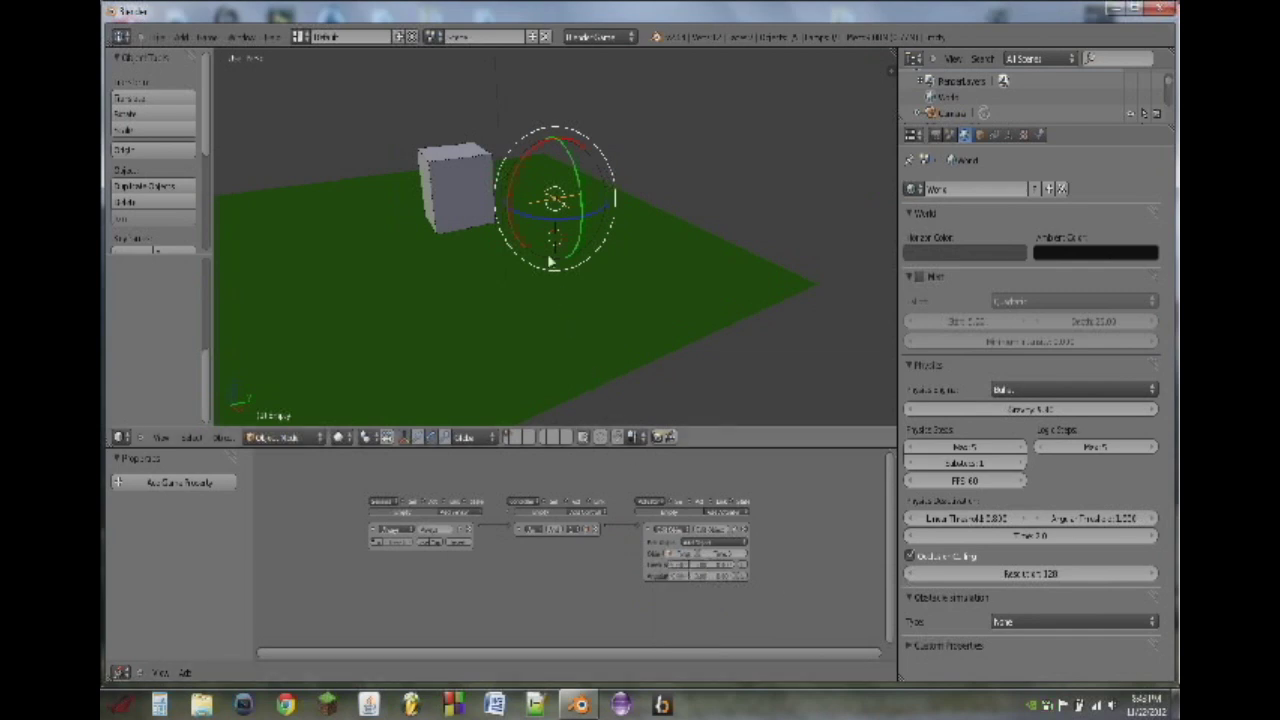
key("p")
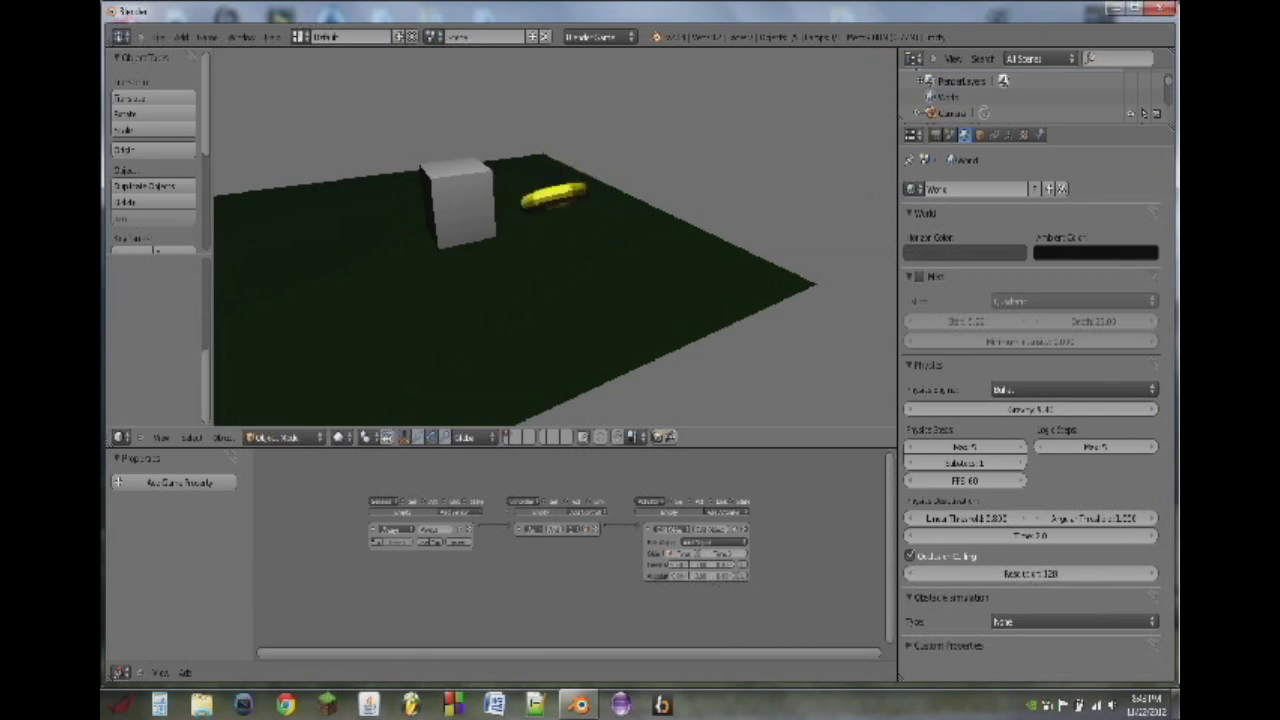
key("Escape")
Step: Add a game property named Player to the cube and widen the properties area beside its logic bricks
middle_click_drag(573, 282, 526, 212)
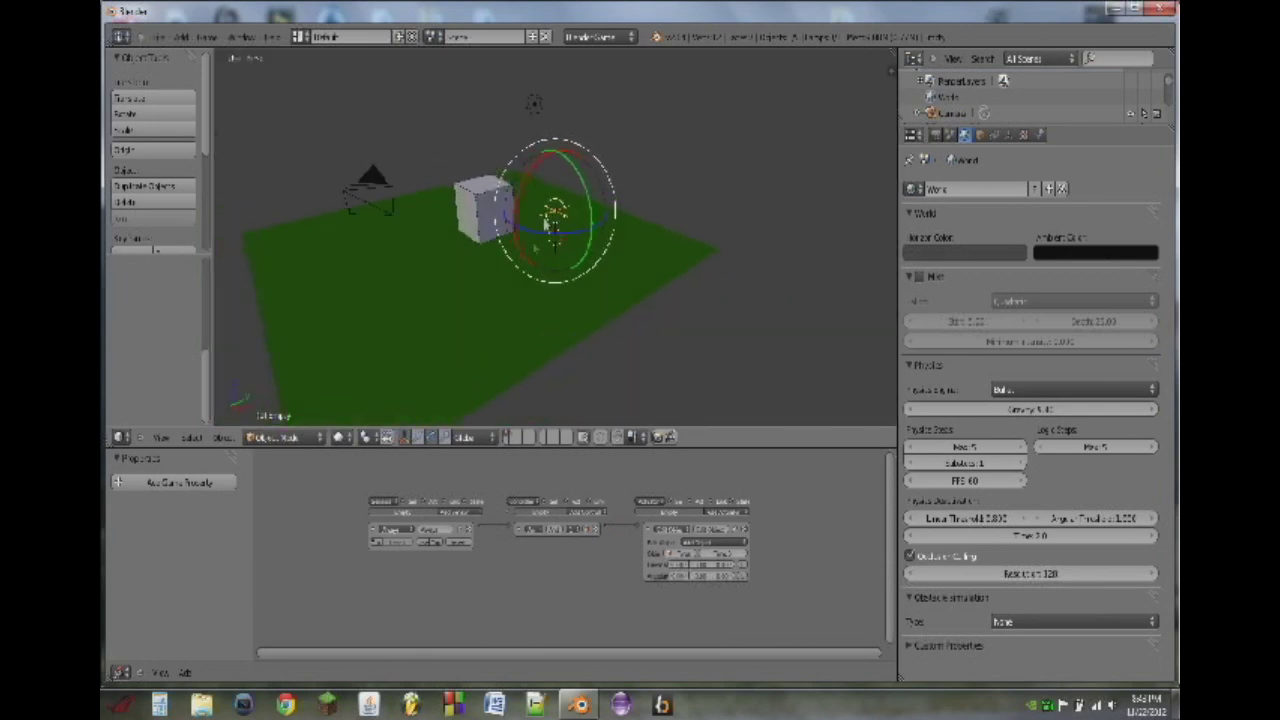
right_click(486, 206)
left_click(176, 482)
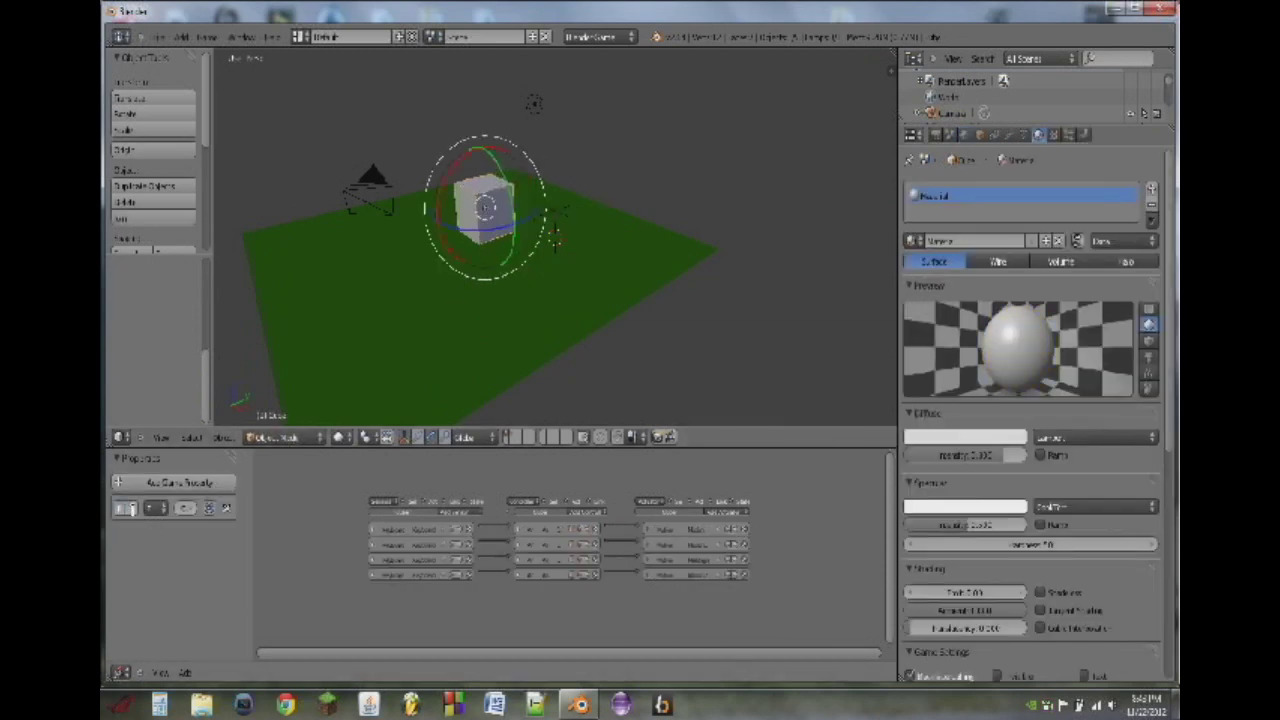
left_click_drag(250, 566, 340, 566)
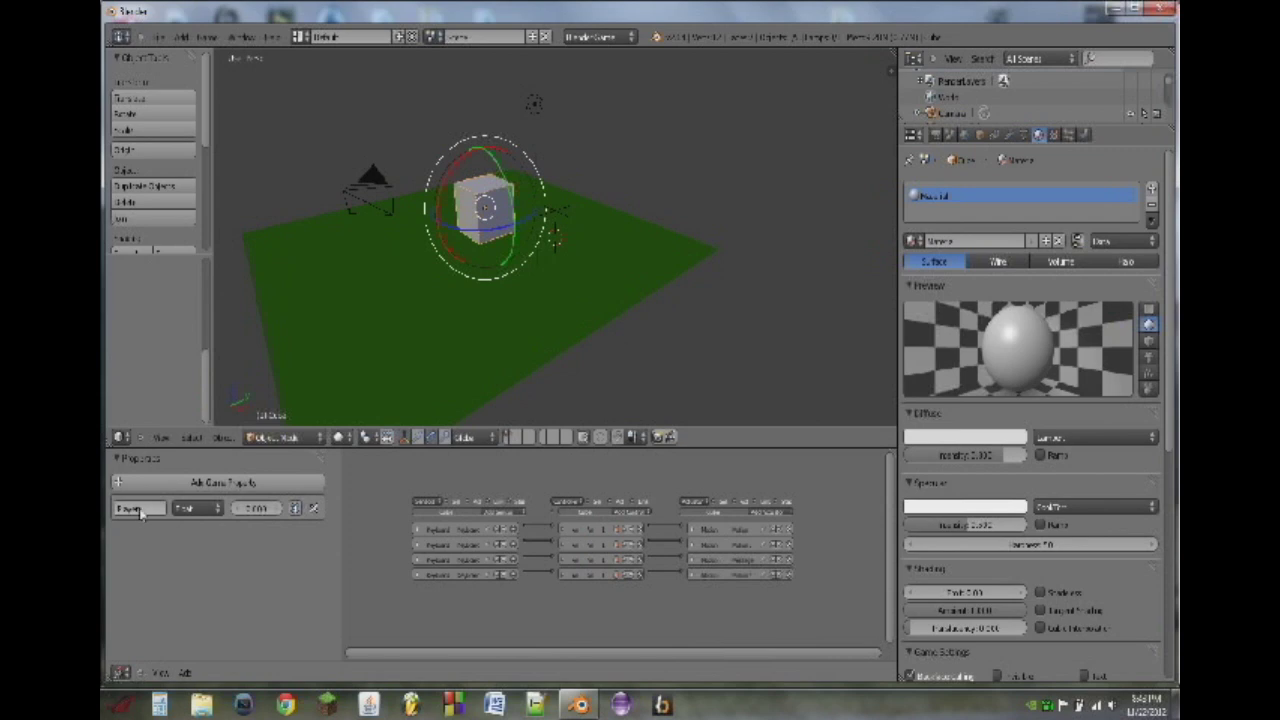
Step: Run the game and drive the cube into the torus to test the pickup, and stop the game
scroll(504, 208, "up", 2)
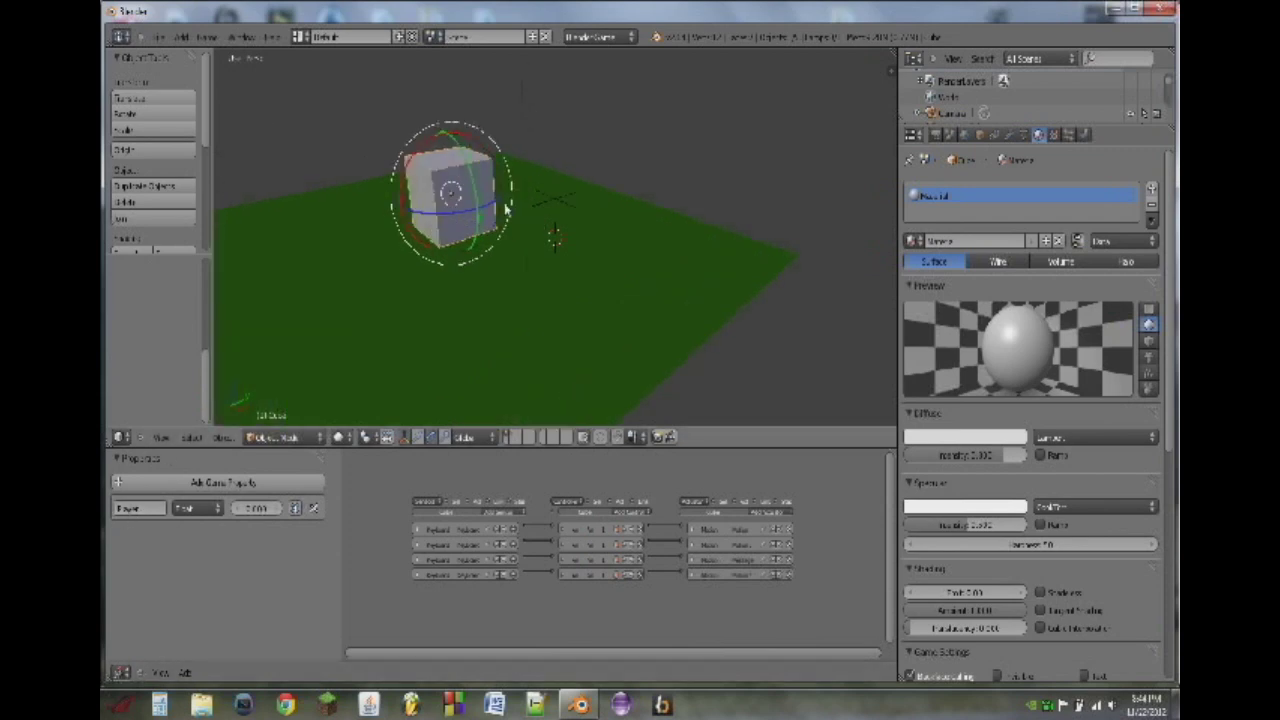
key("p")
key("Up")
key("Right")
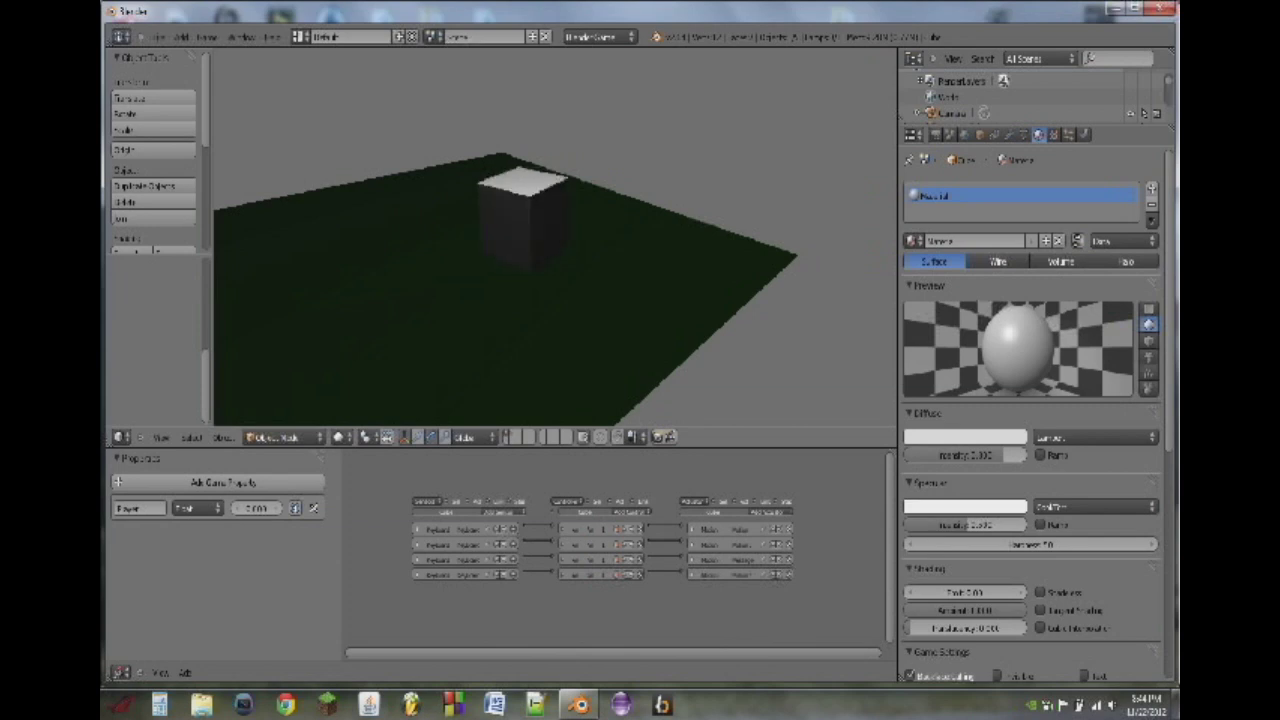
key("Escape")
scroll(459, 194, "up", 1)
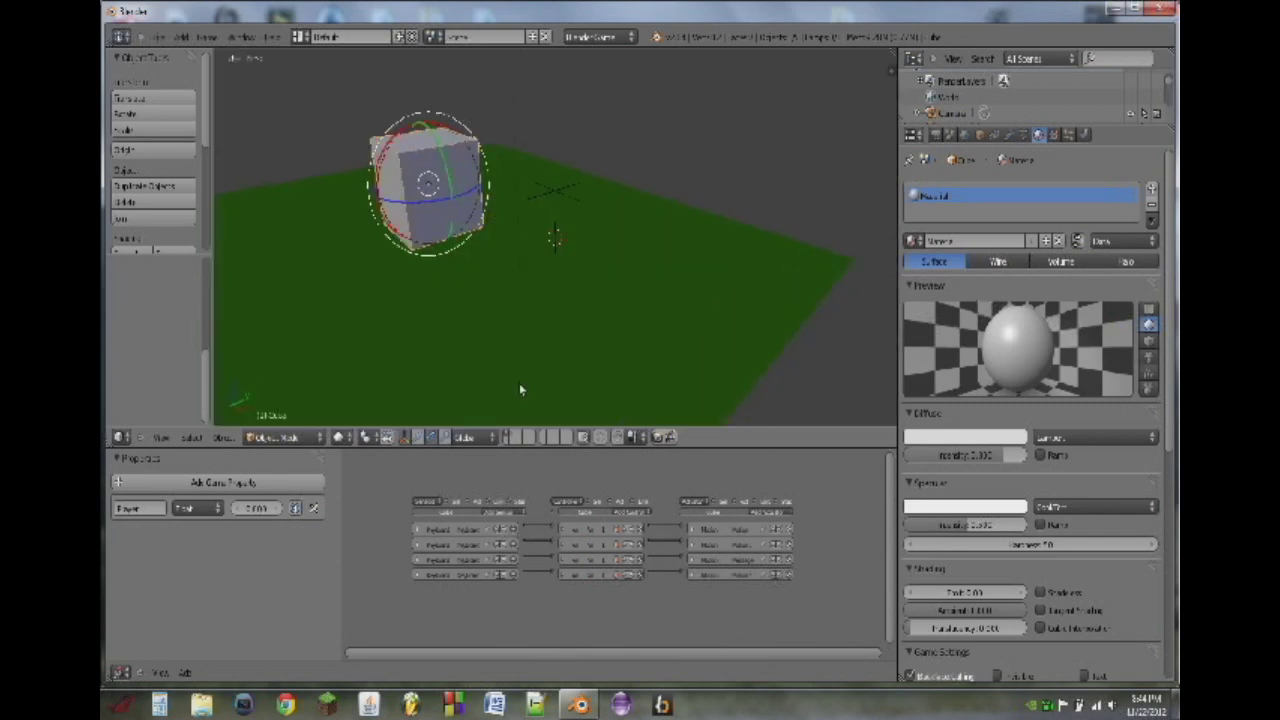
Step: Give the cube a Collision sensor for the property ring, linked through an And controller to a Property actuator
left_click(503, 528)
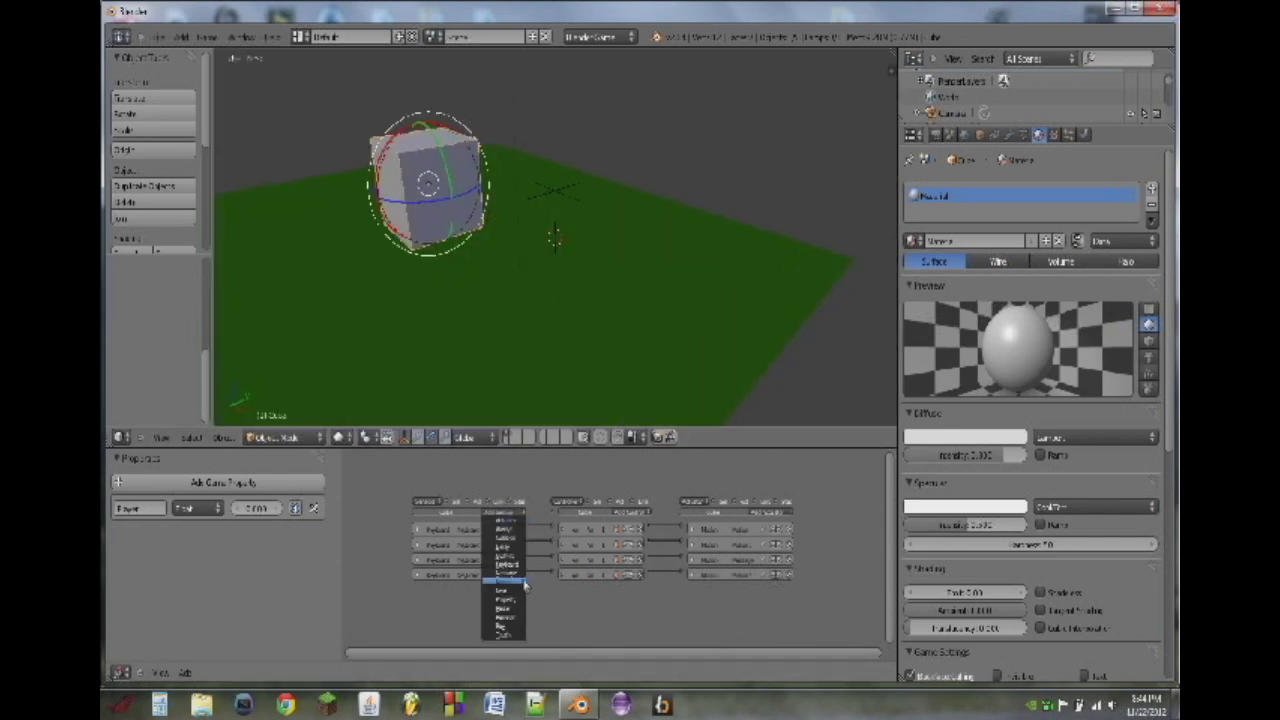
left_click(505, 548)
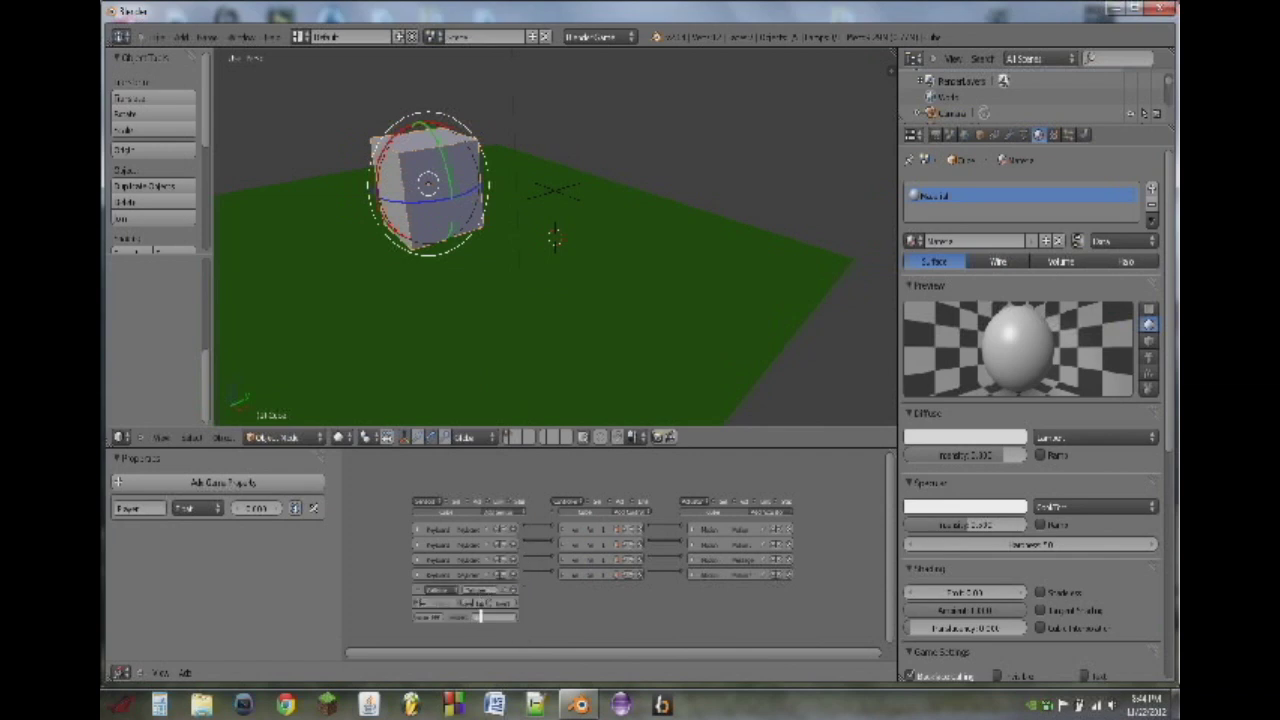
left_click(625, 515)
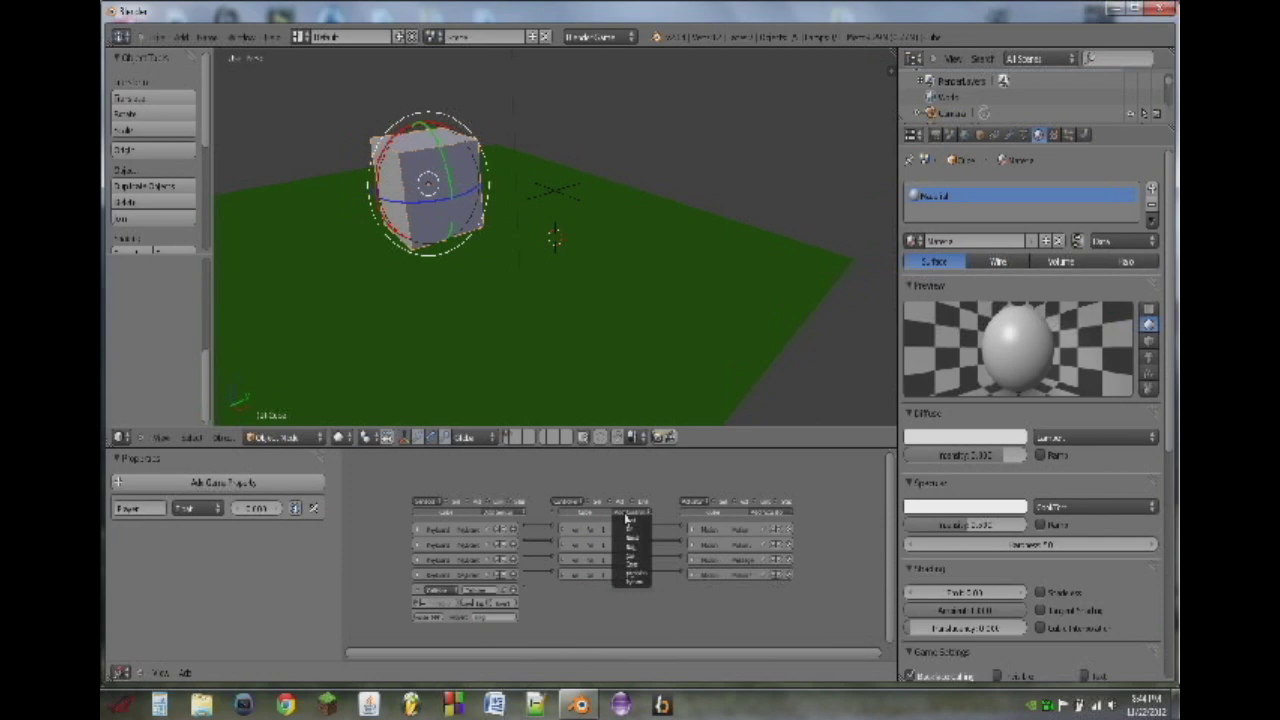
left_click(630, 566)
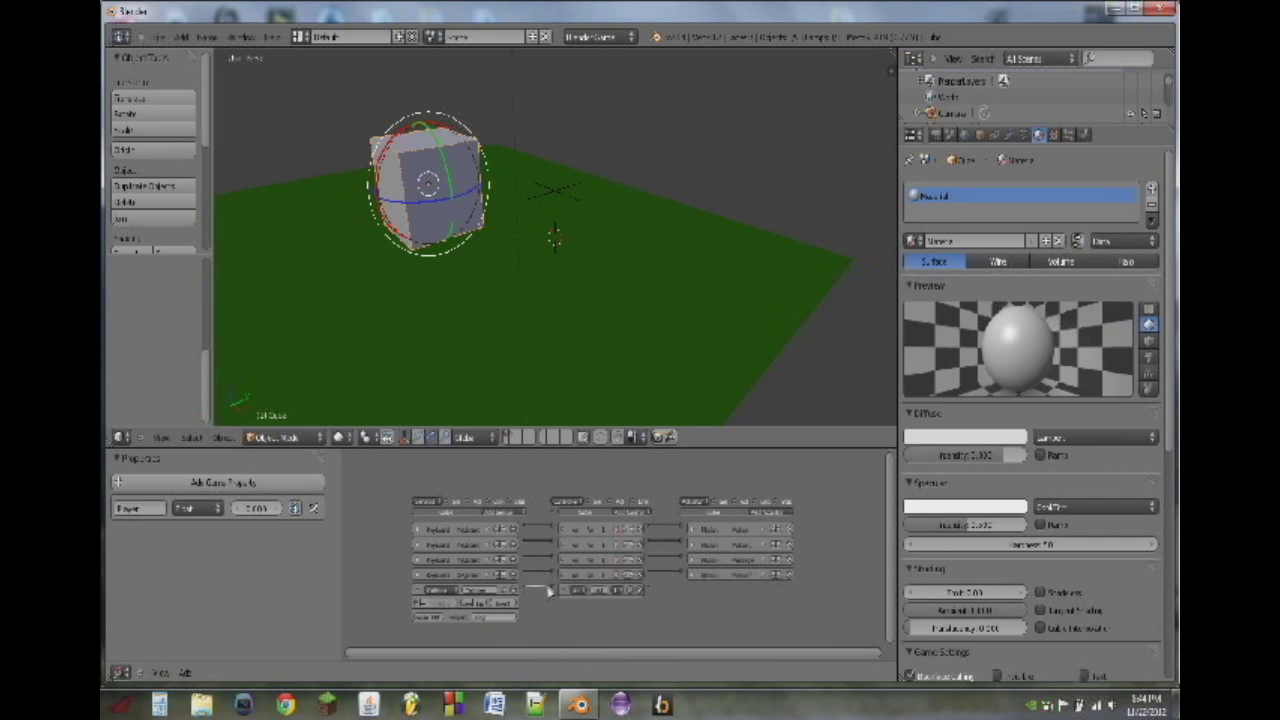
left_click(765, 513)
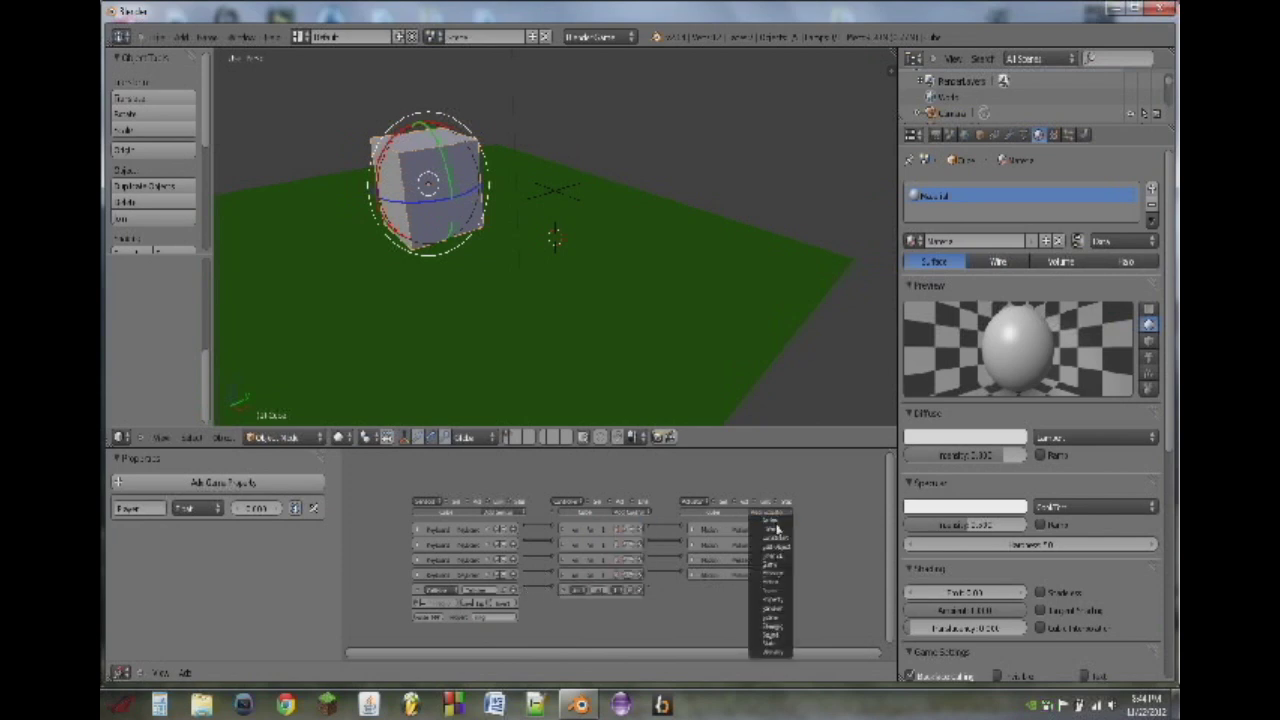
left_click(778, 605)
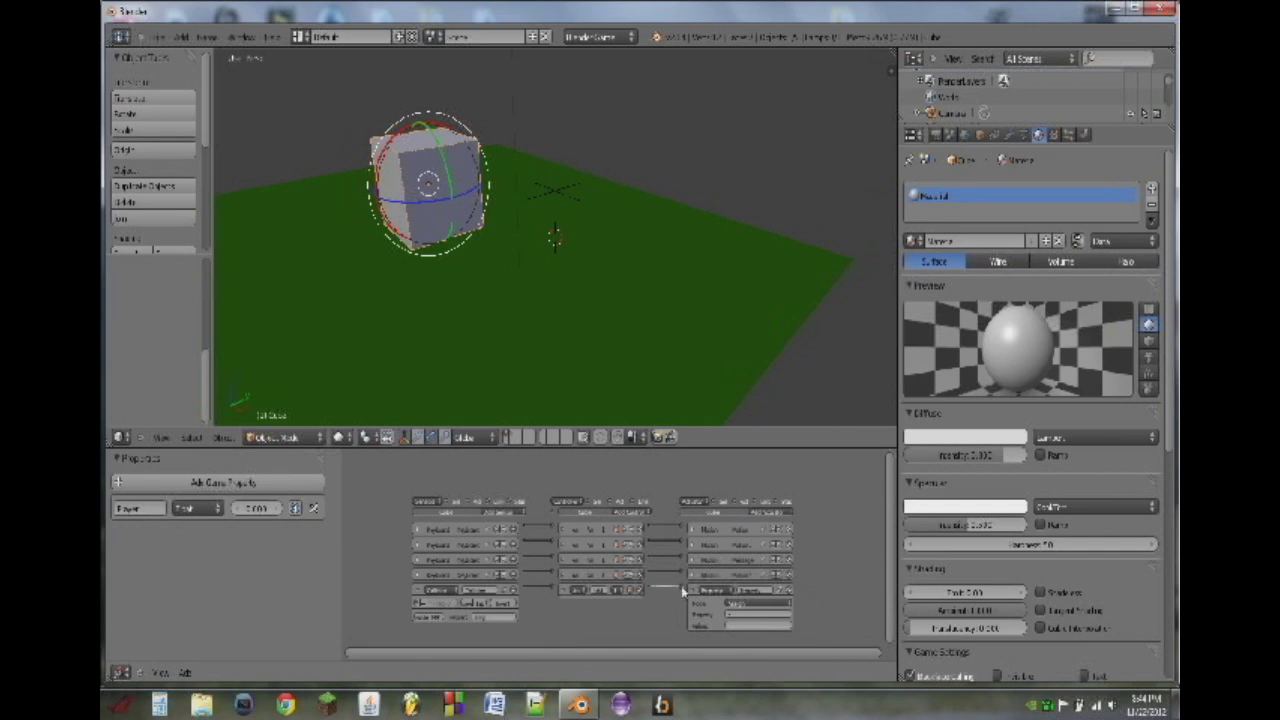
Step: Add a game property named score to the cube, set its Property actuator to Add on score, and collapse the new logic bricks
left_click(240, 483)
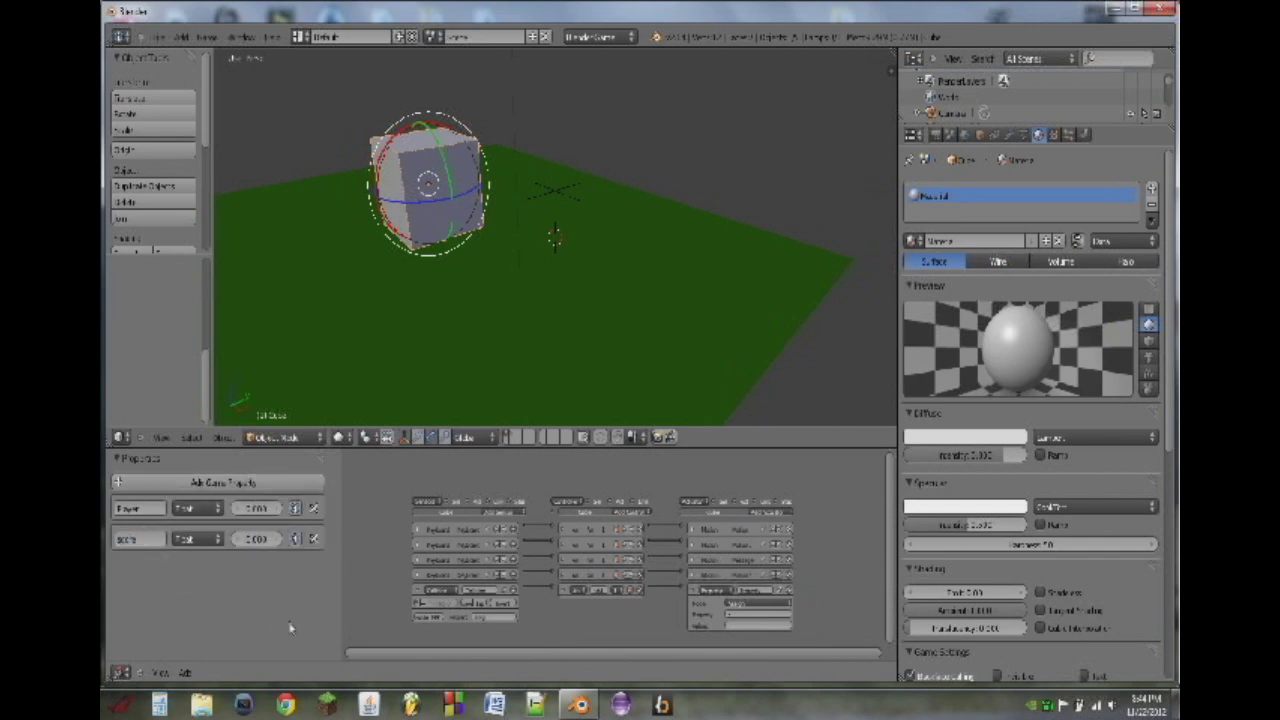
left_click(757, 605)
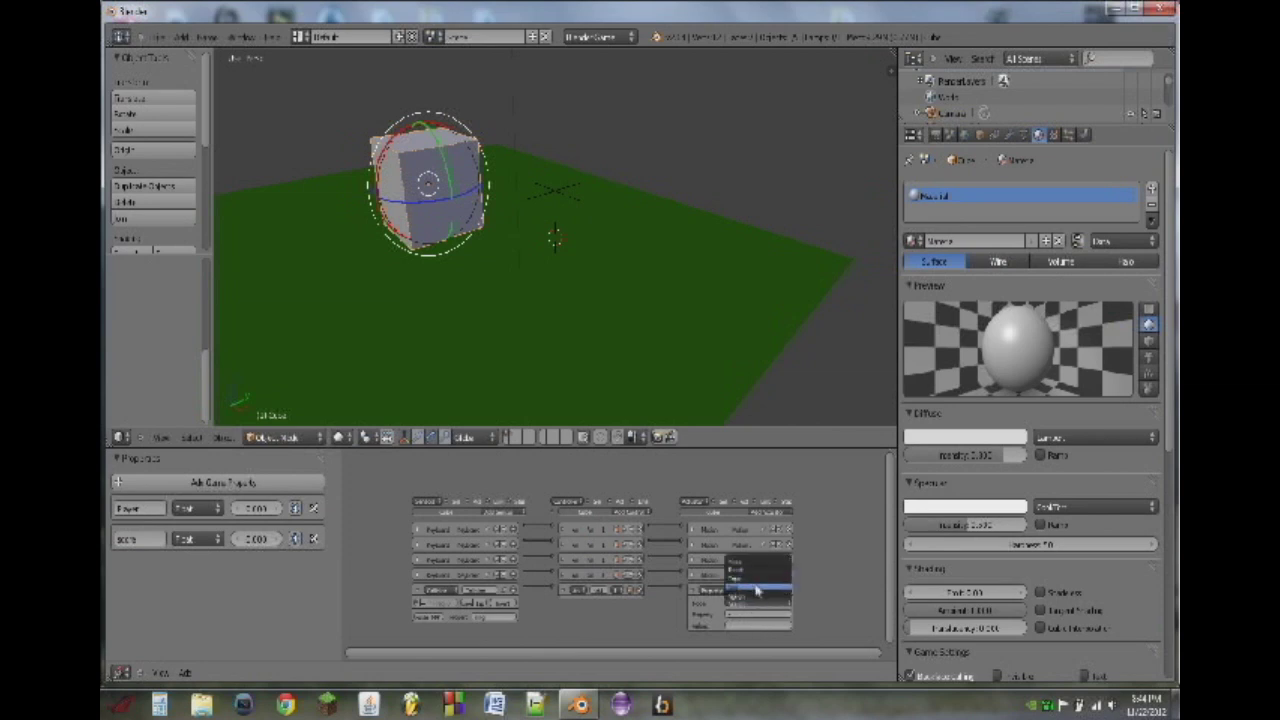
left_click(755, 590)
left_click(755, 612)
left_click(751, 536)
left_click(769, 613)
left_click(755, 543)
left_click(767, 624)
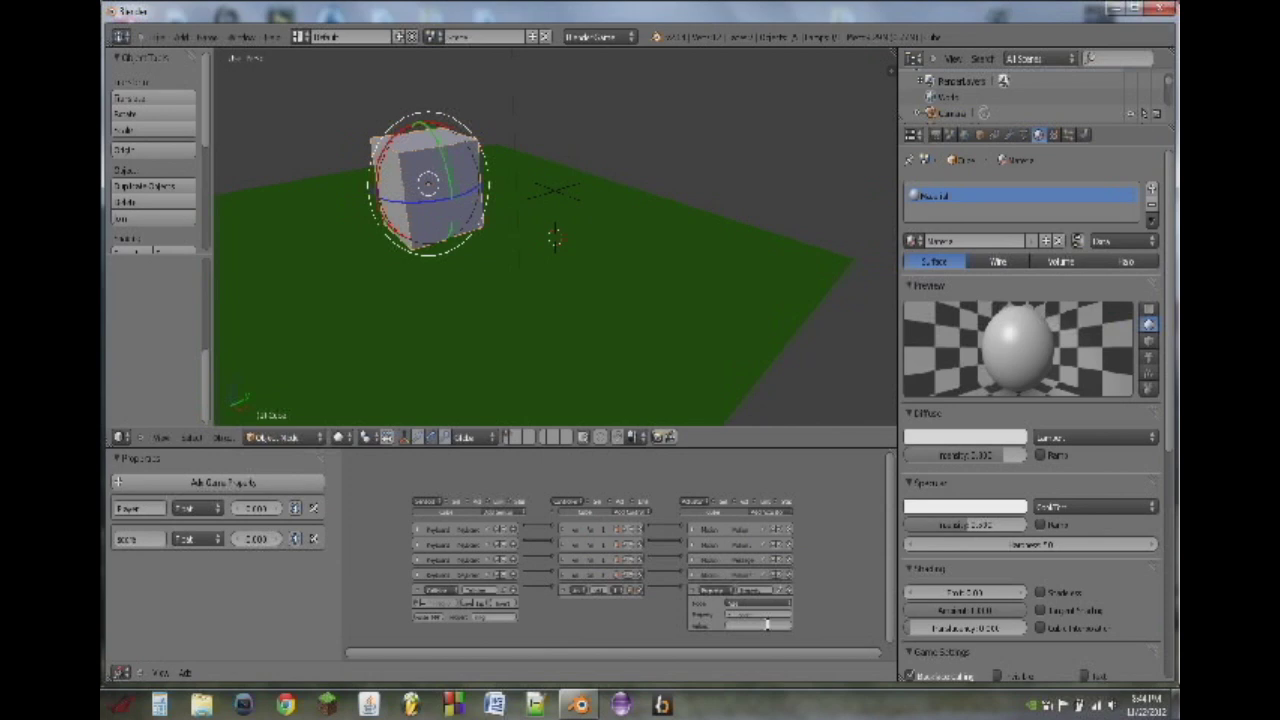
left_click(696, 592)
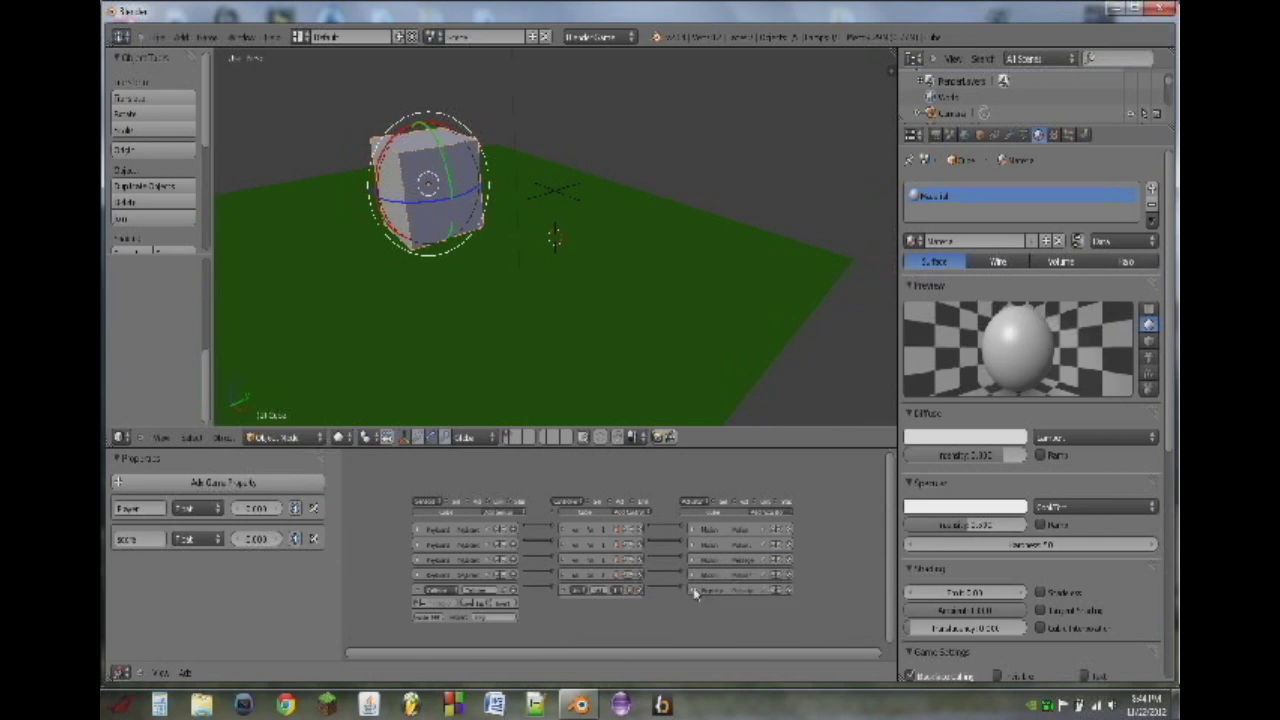
left_click(415, 592)
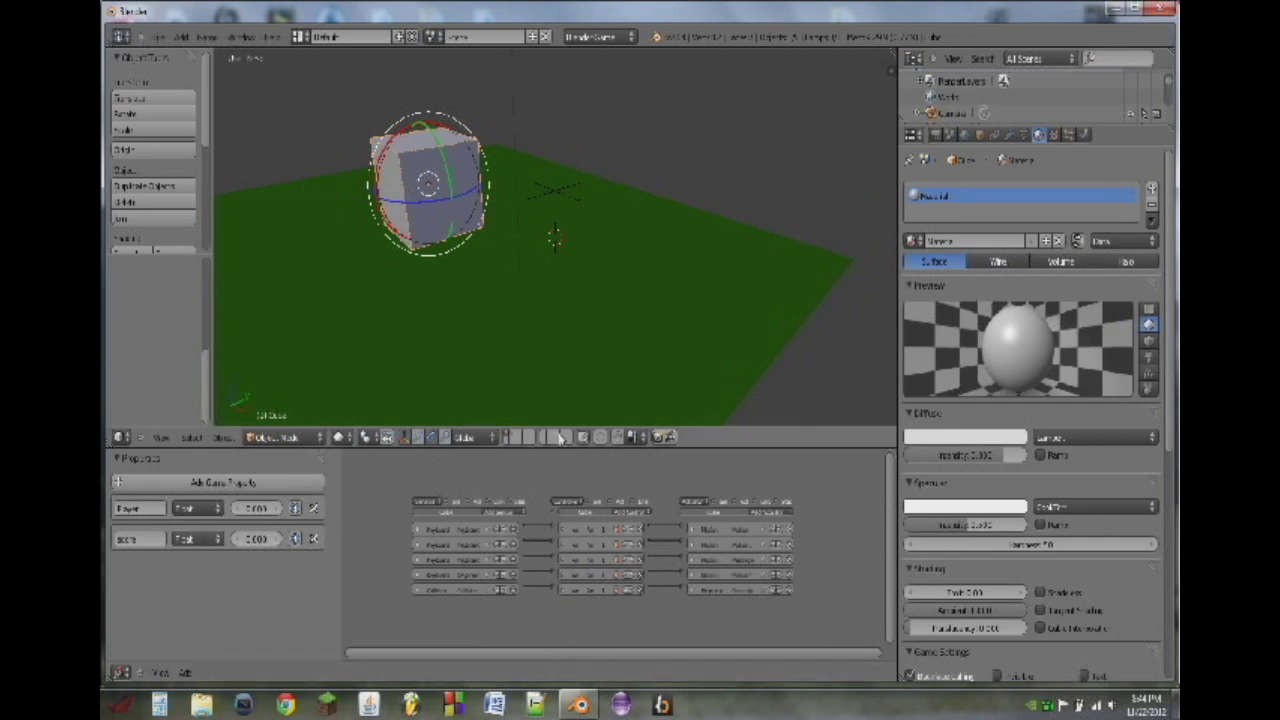
Step: Select the torus on the second layer and add a game property named ring to it
left_click(510, 438)
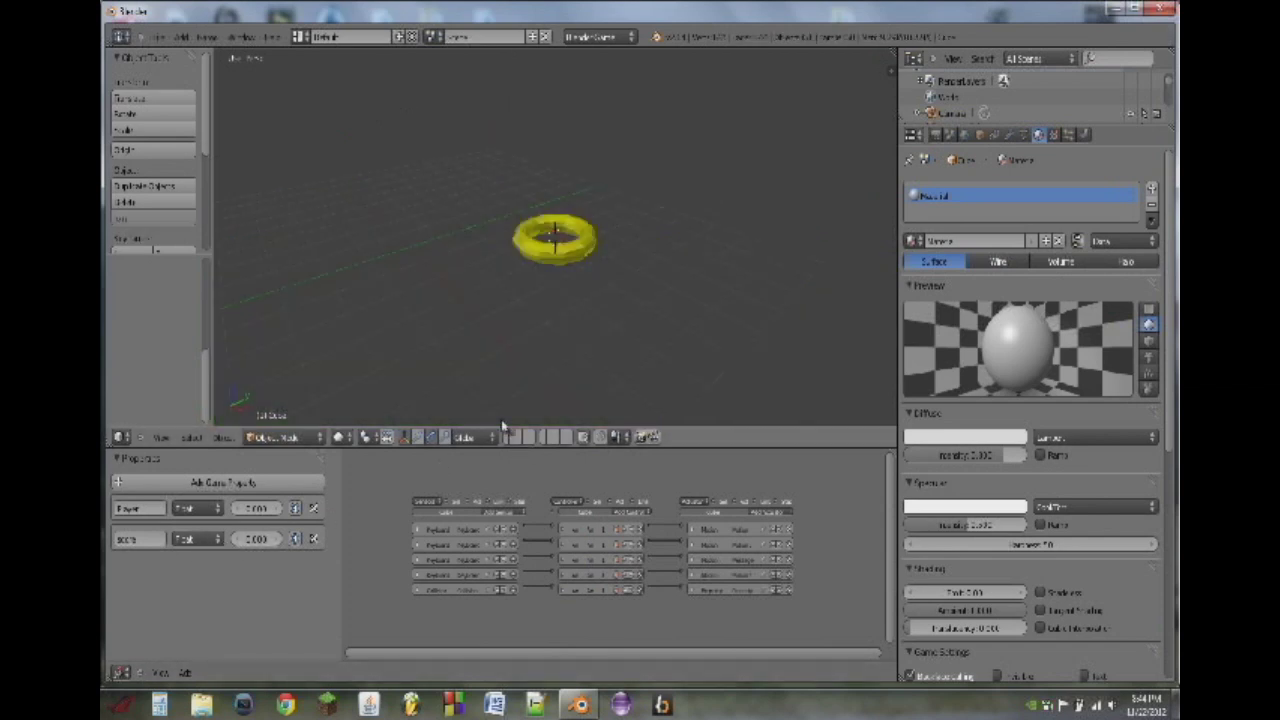
right_click(562, 260)
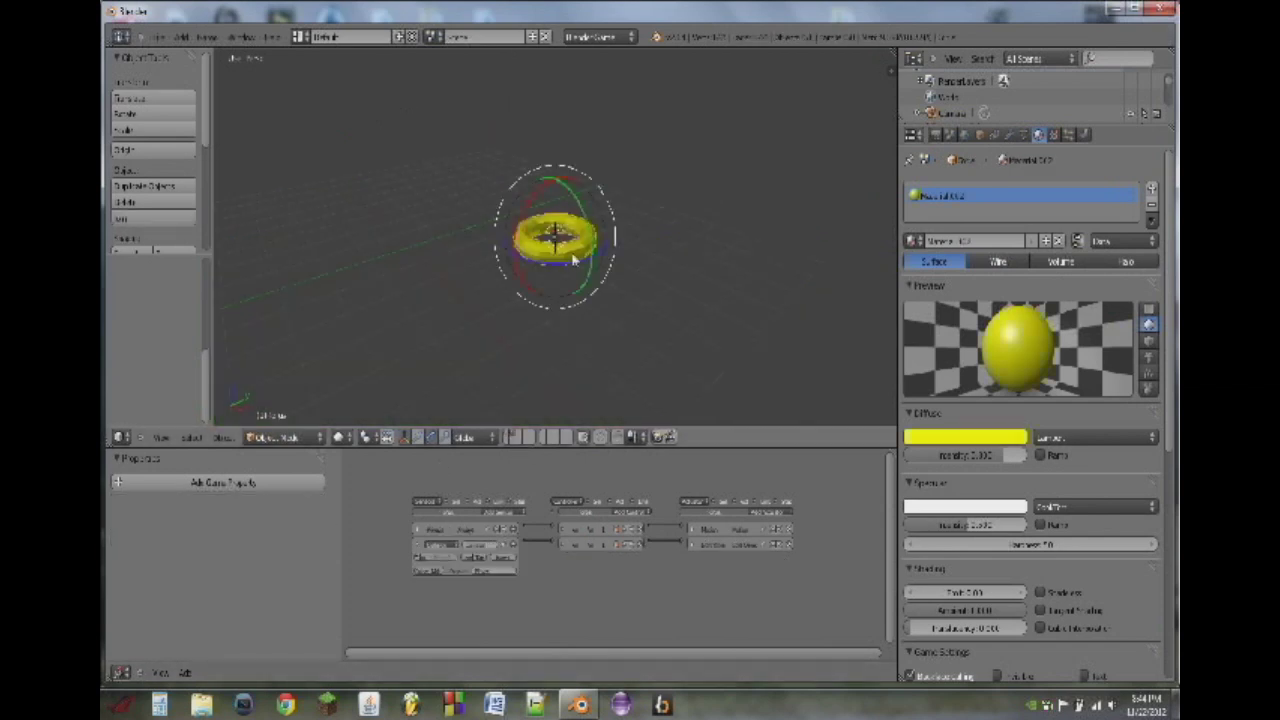
left_click(222, 482)
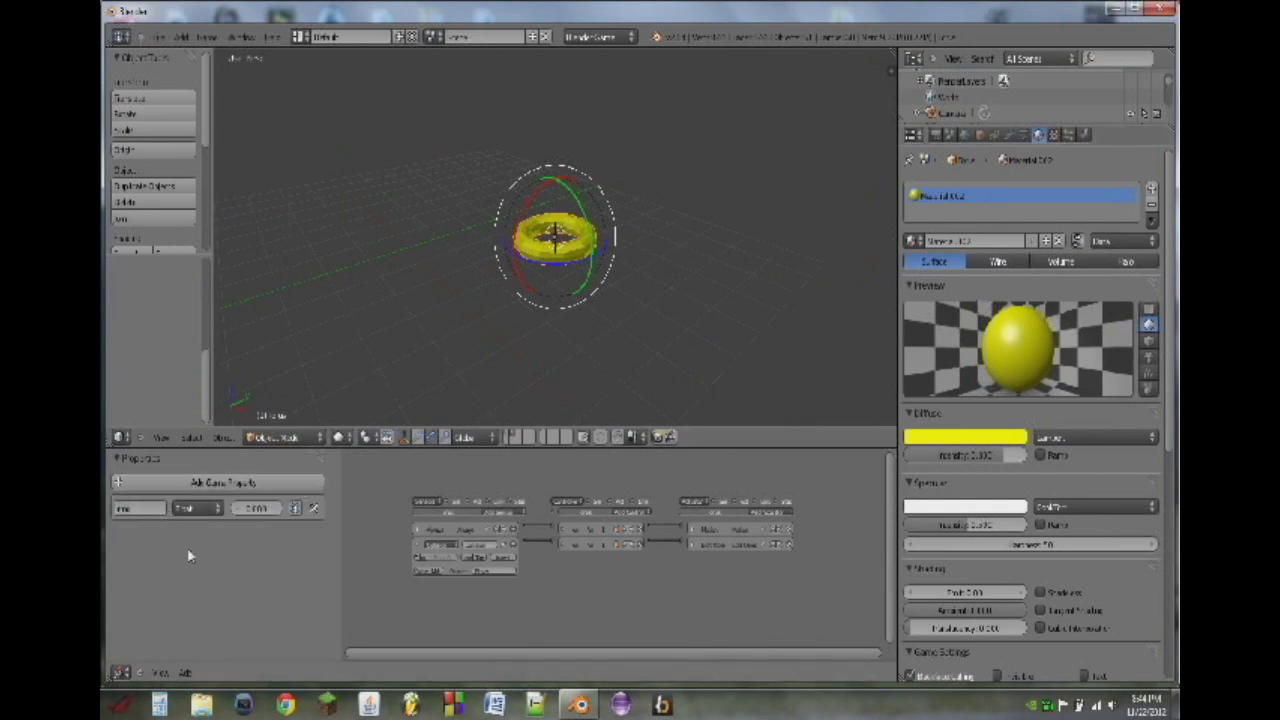
Step: Make the torus an Actor and give it Cylinder collision bounds in its physics settings
left_click(1083, 137)
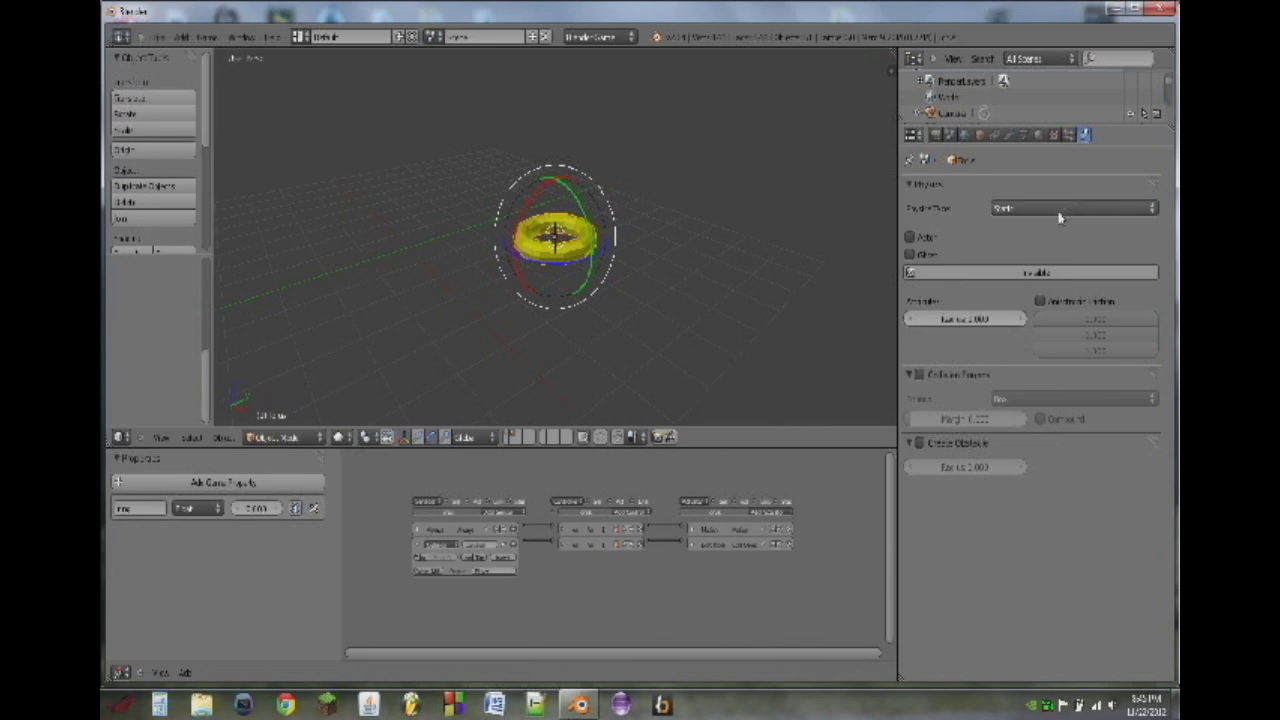
left_click(920, 374)
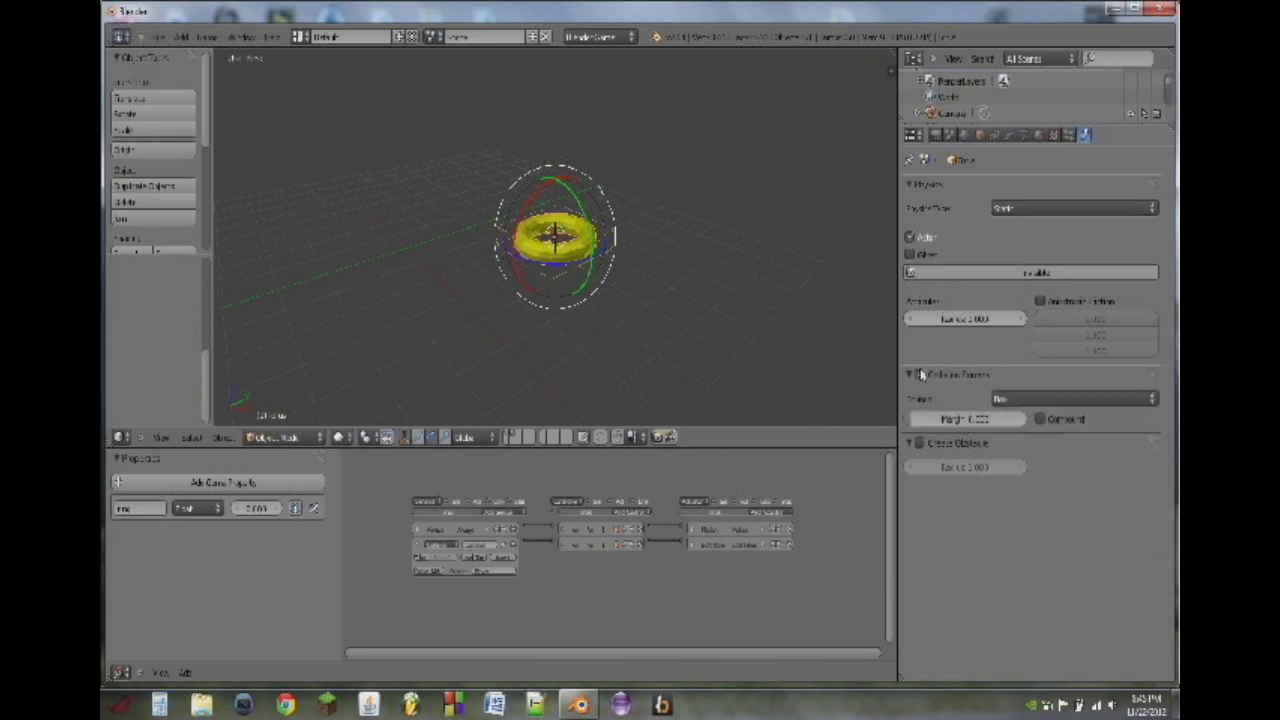
left_click(999, 397)
left_click(1015, 400)
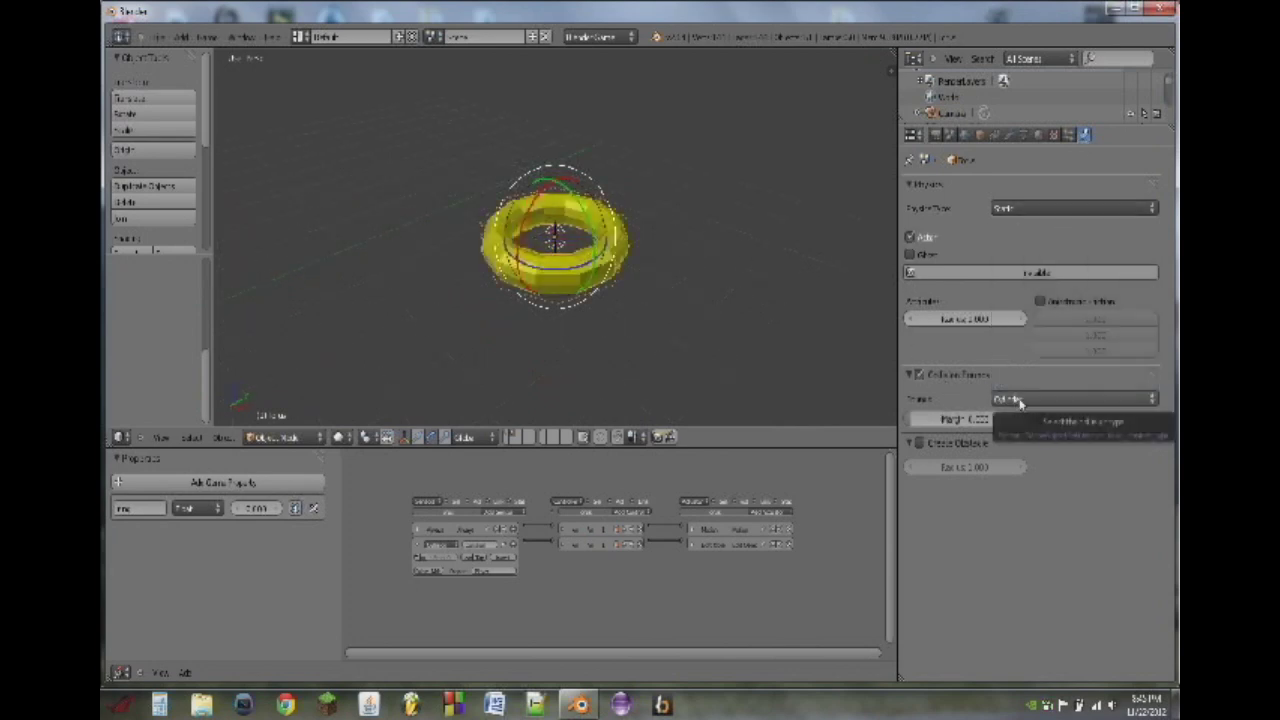
Step: Return to the first layer, run the game and drive the cube into the torus, and stop the game
key("p")
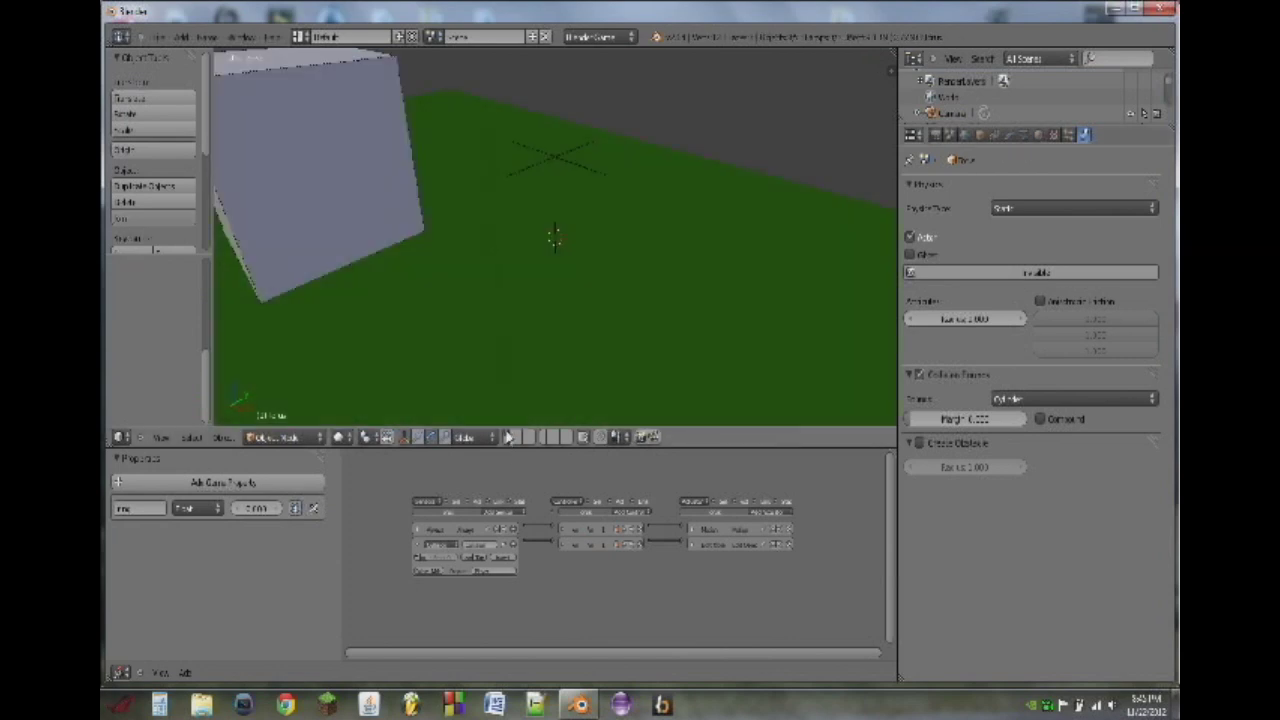
key("Right")
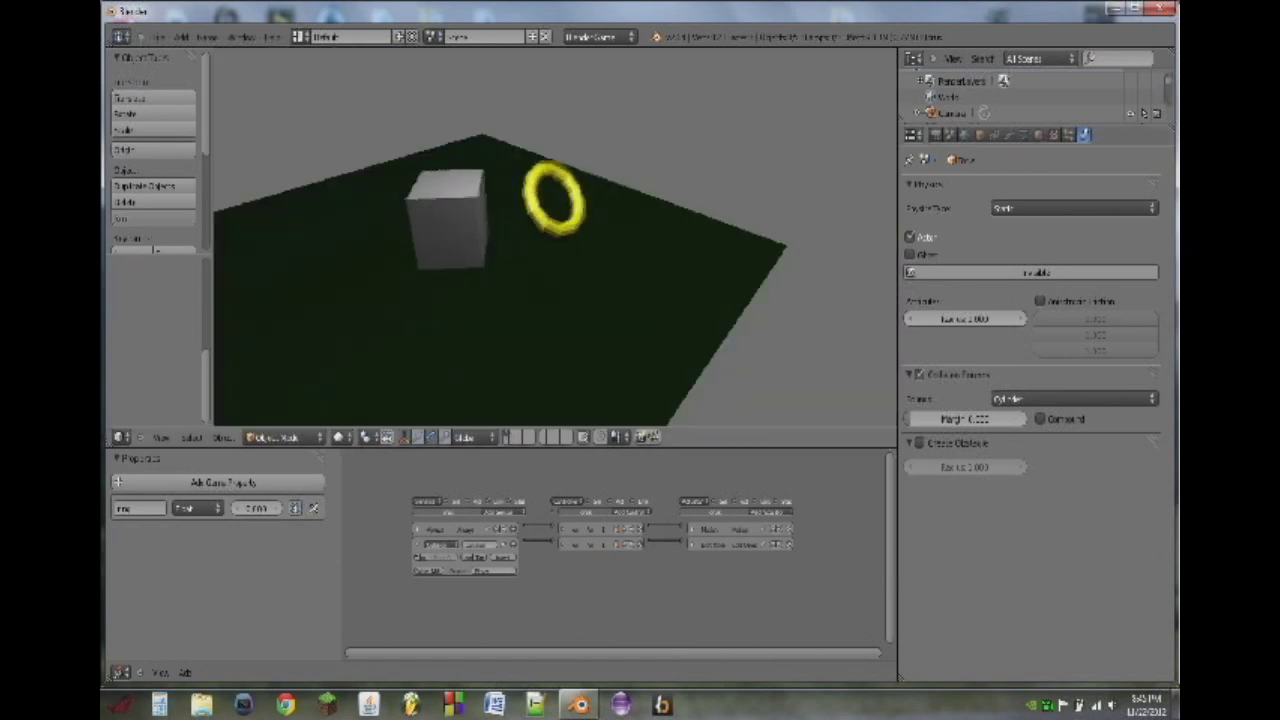
key("Up")
key("Up")
key("Left")
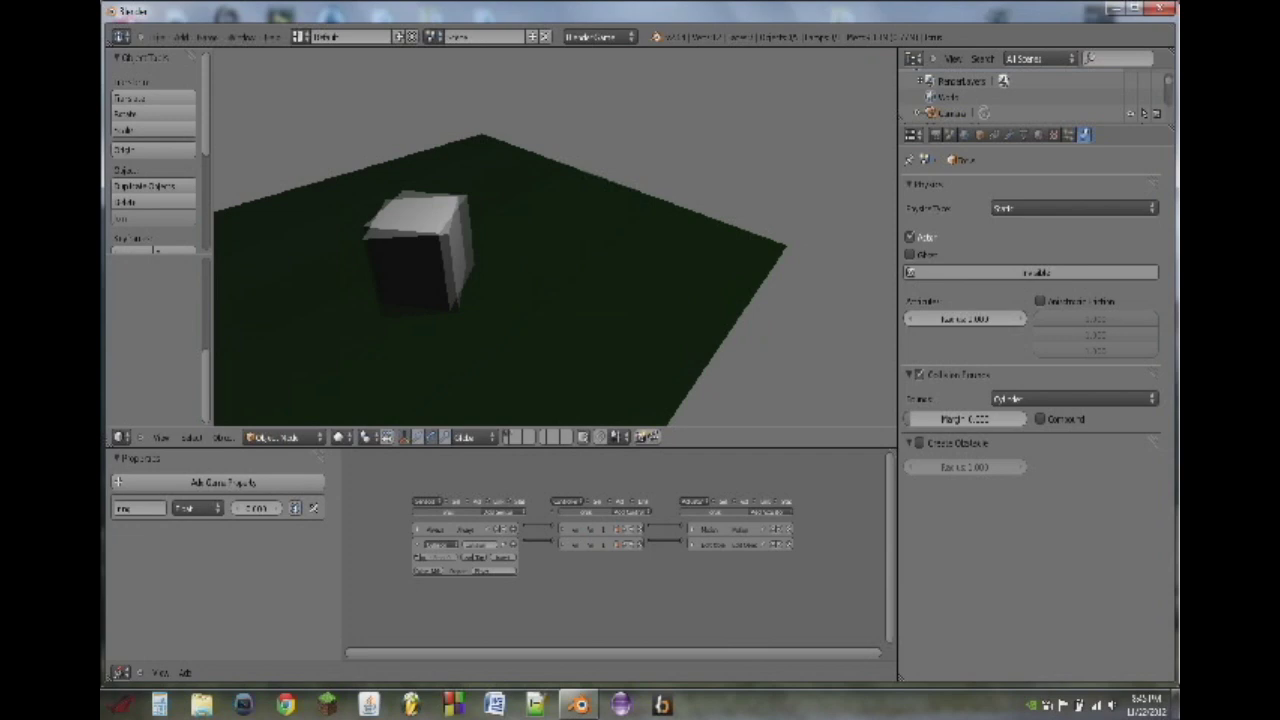
key("Escape")
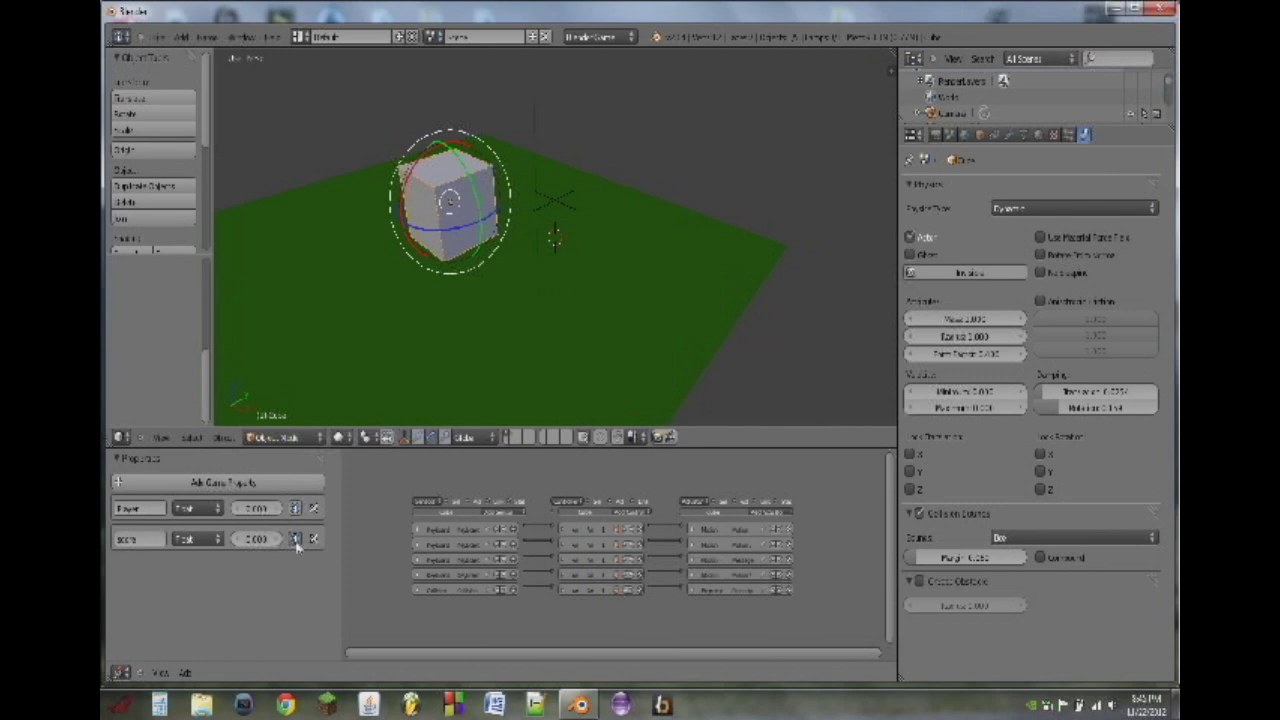
Step: Enable Show Debug Properties for the game, and test the cube's score by driving it into the torus
left_click(208, 37)
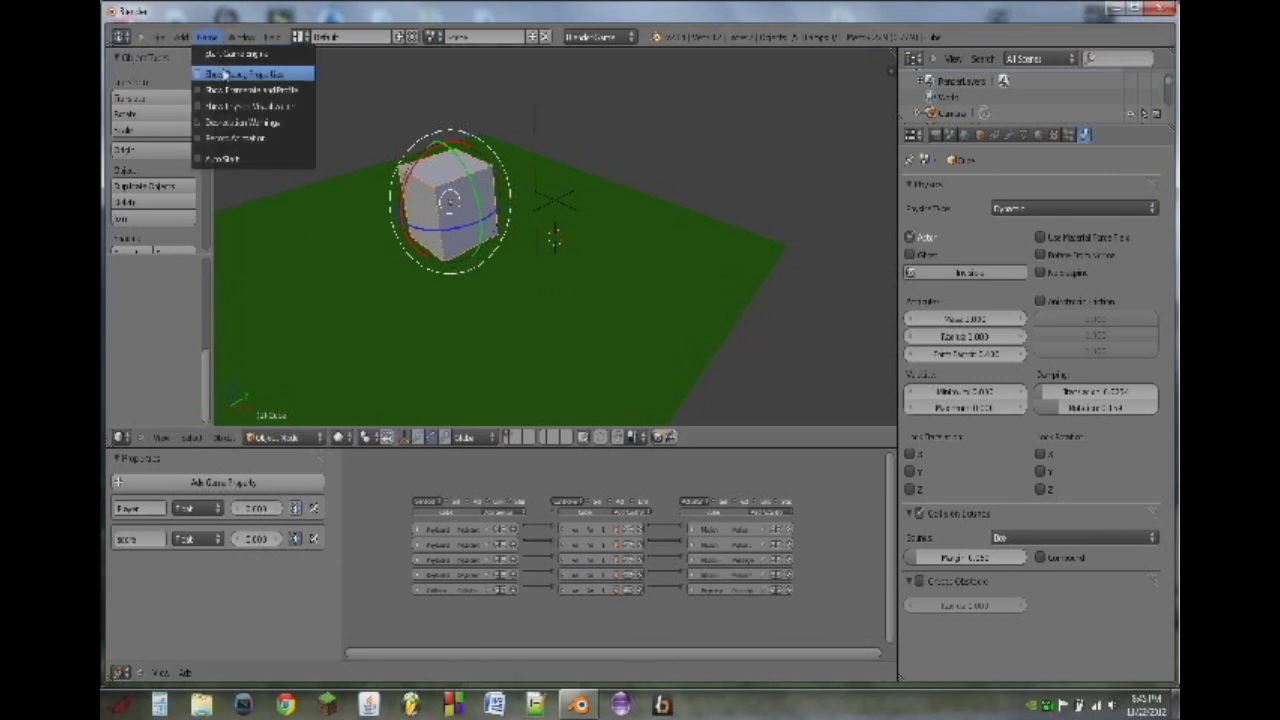
left_click(200, 75)
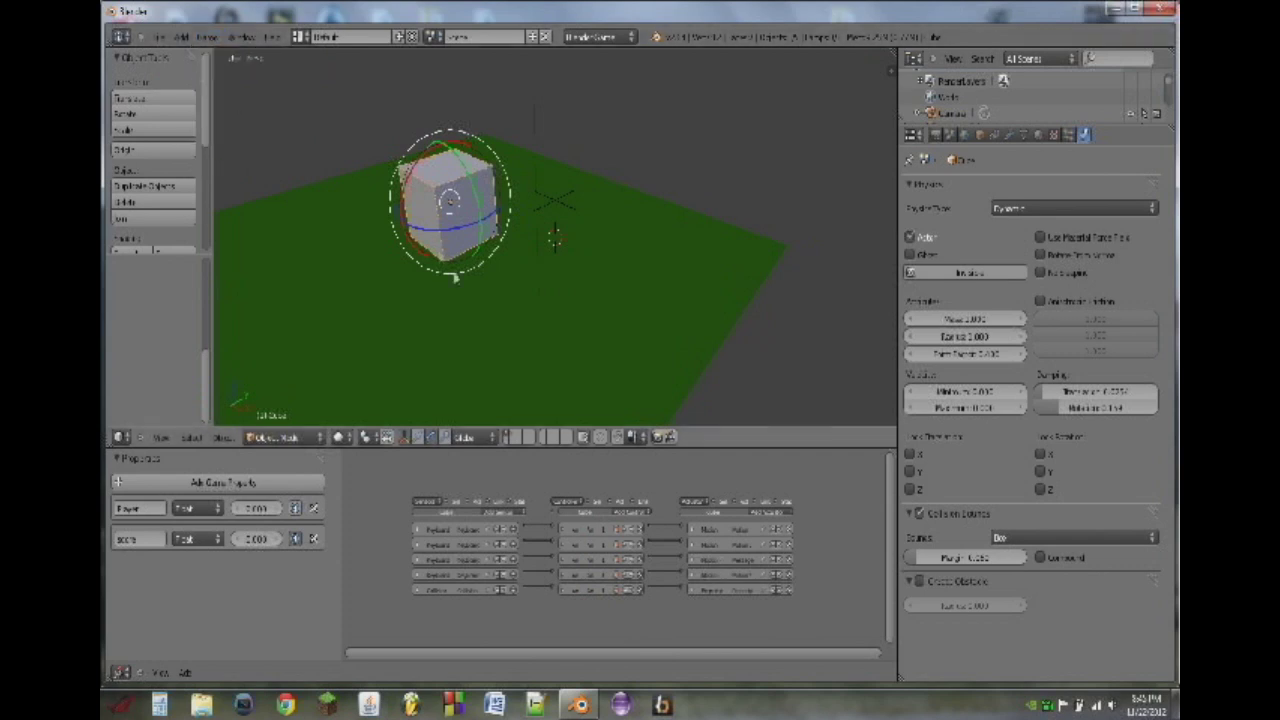
key("p")
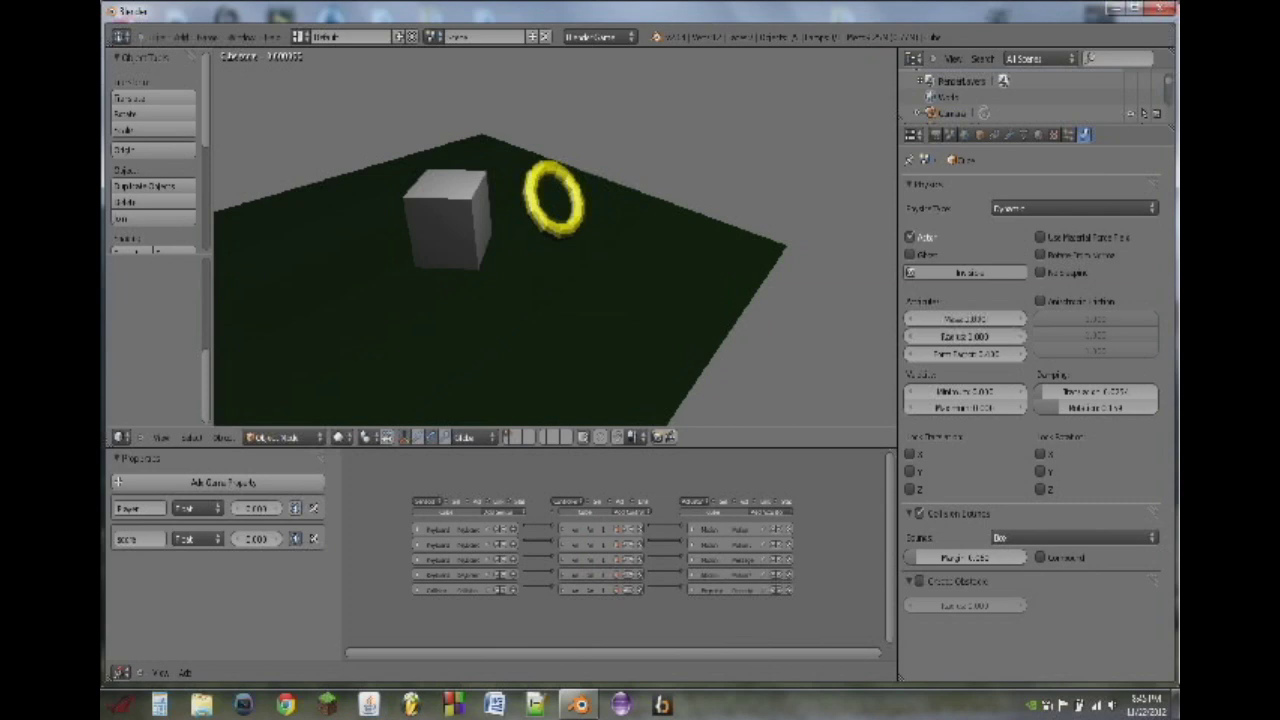
key("Up")
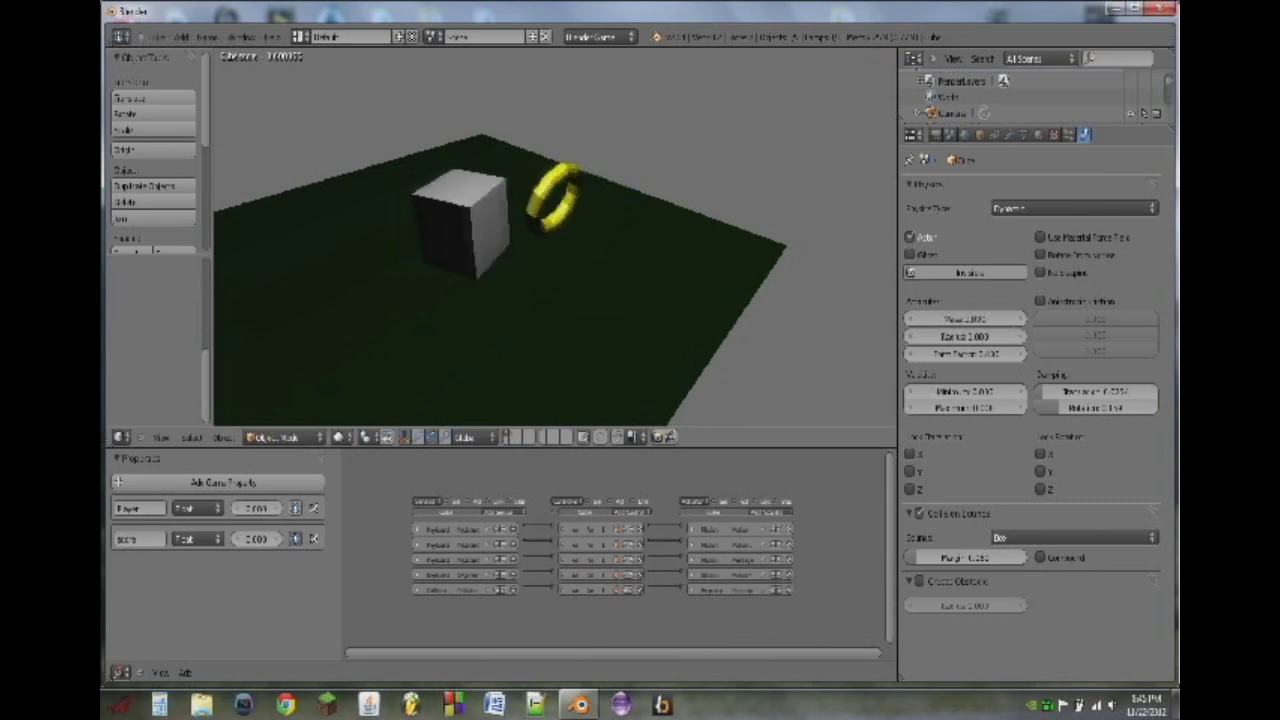
key("Right")
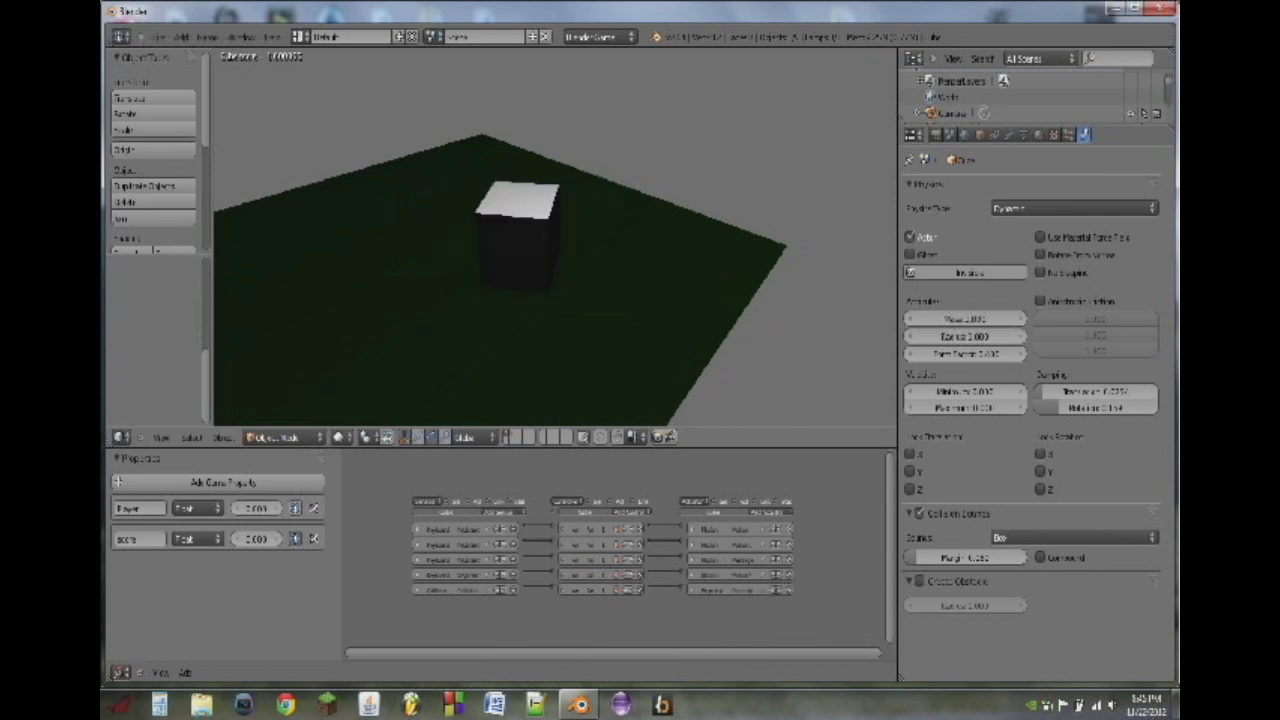
key("Escape")
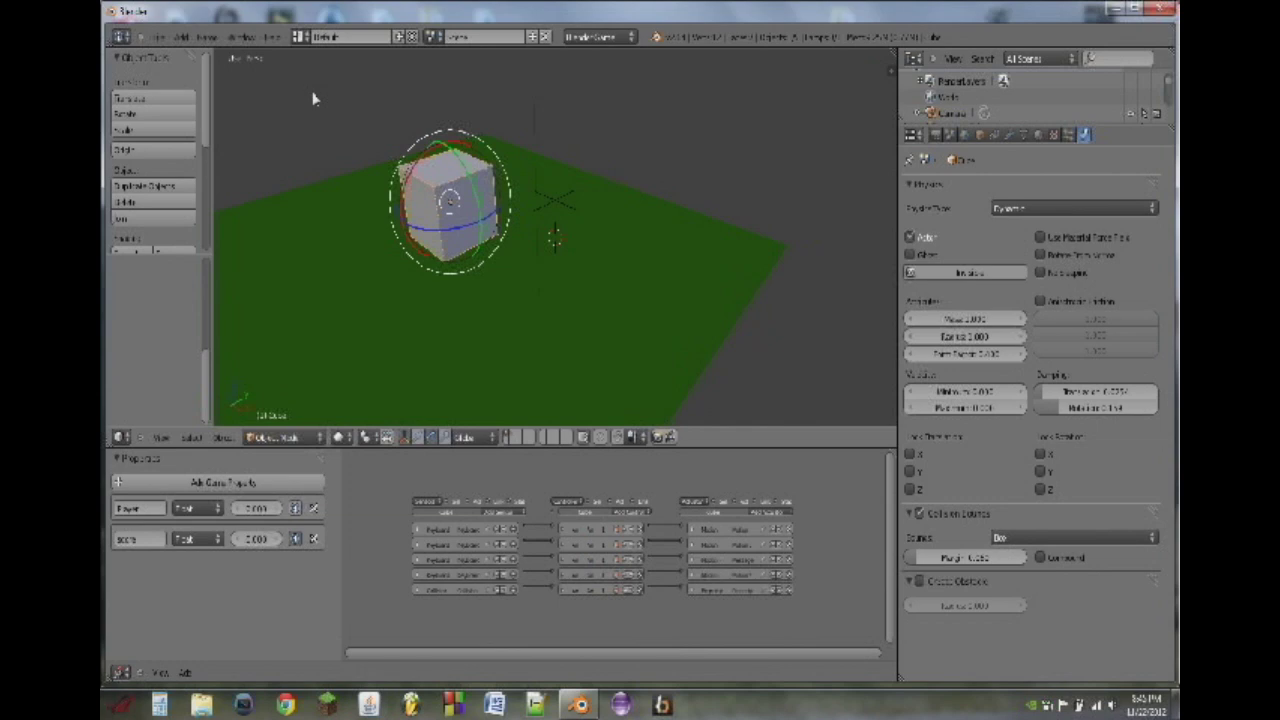
Step: Duplicate the Empty three times along the global axes, spreading the copies over the near half of the green plane
right_click(529, 193)
scroll(540, 205, "down", 4)
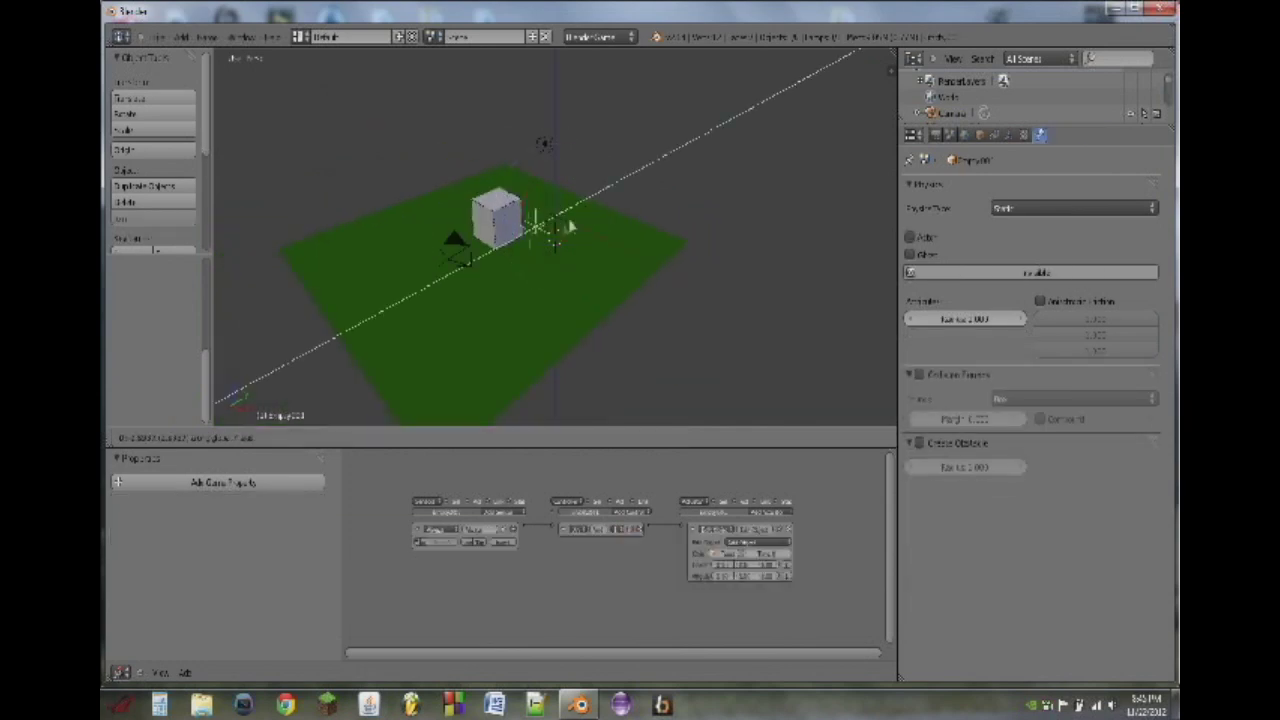
left_click(413, 284)
key("g")
key("y")
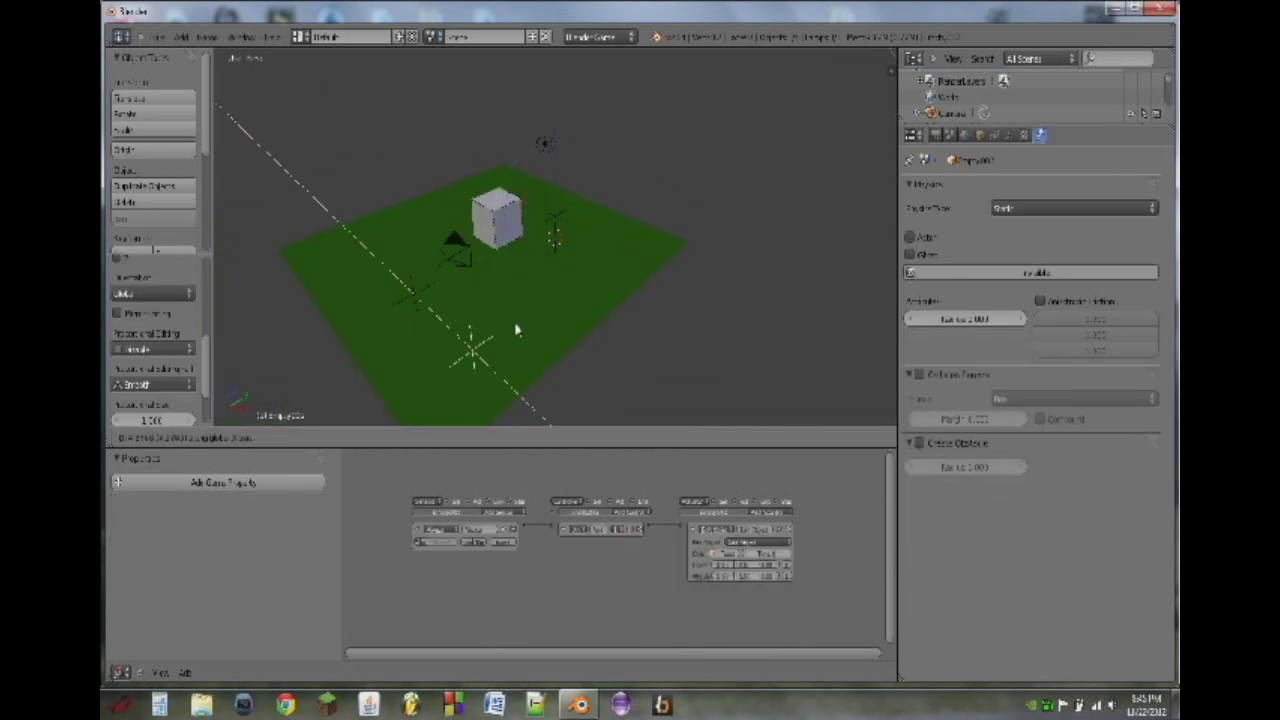
left_click(516, 325)
key("shift+d")
key("y")
left_click(599, 277)
Step: Duplicate the Empty three more times, placing the copies in a row along the far edge of the plane behind the cube
key("shift+d")
key("y")
key("x")
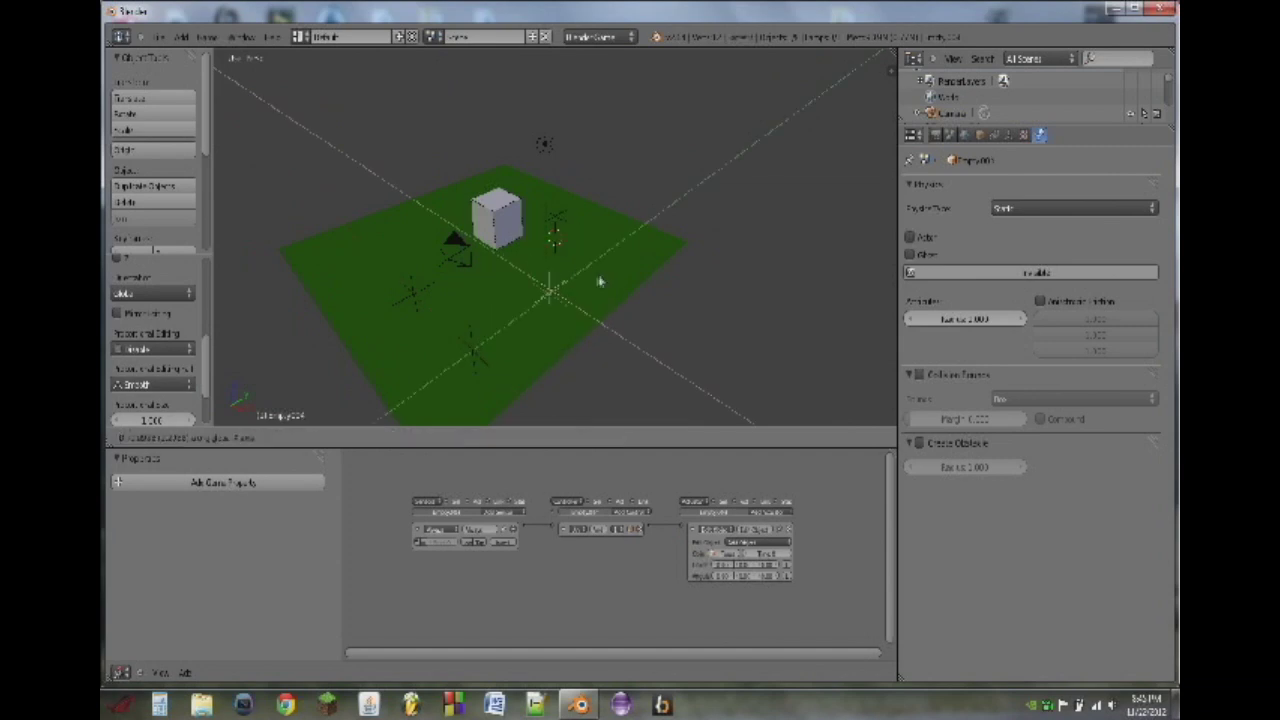
left_click(474, 208)
key("shift+d")
key("y")
left_click(405, 252)
key("shift+d")
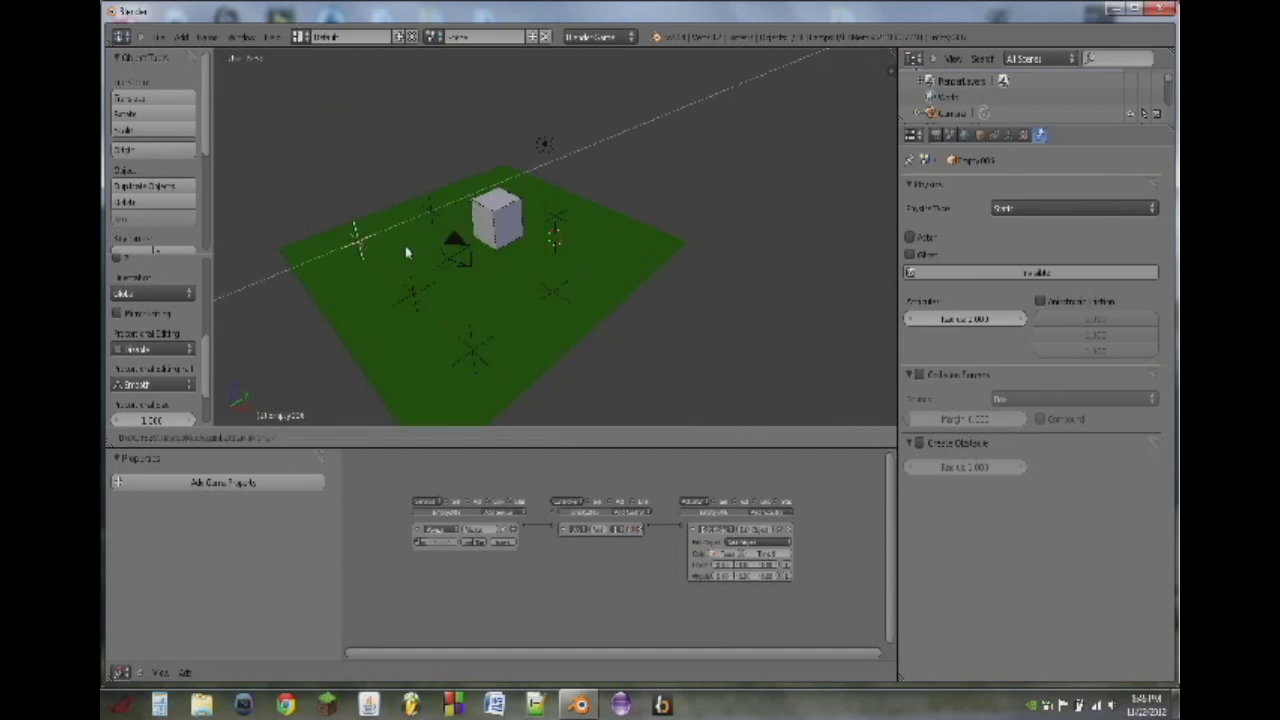
left_click(540, 175)
Step: Run the game and drive the cube through all the spawned rings to test the score counter
key("p")
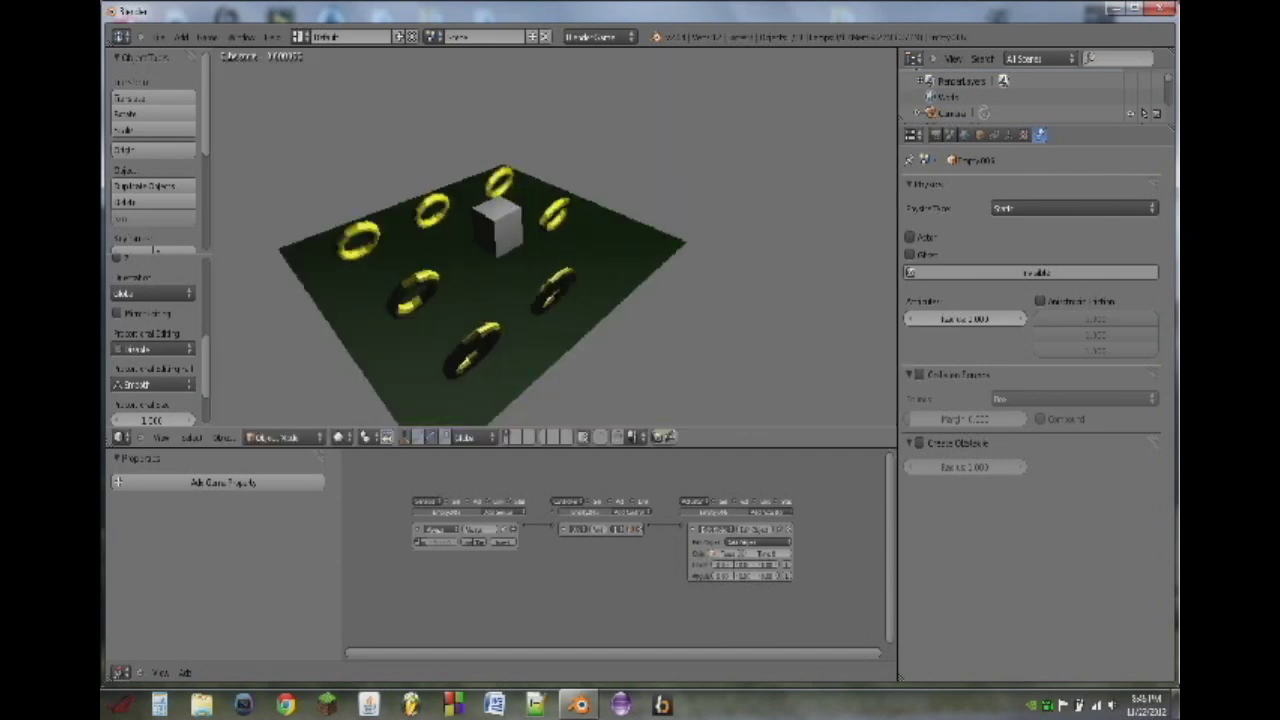
key("Down")
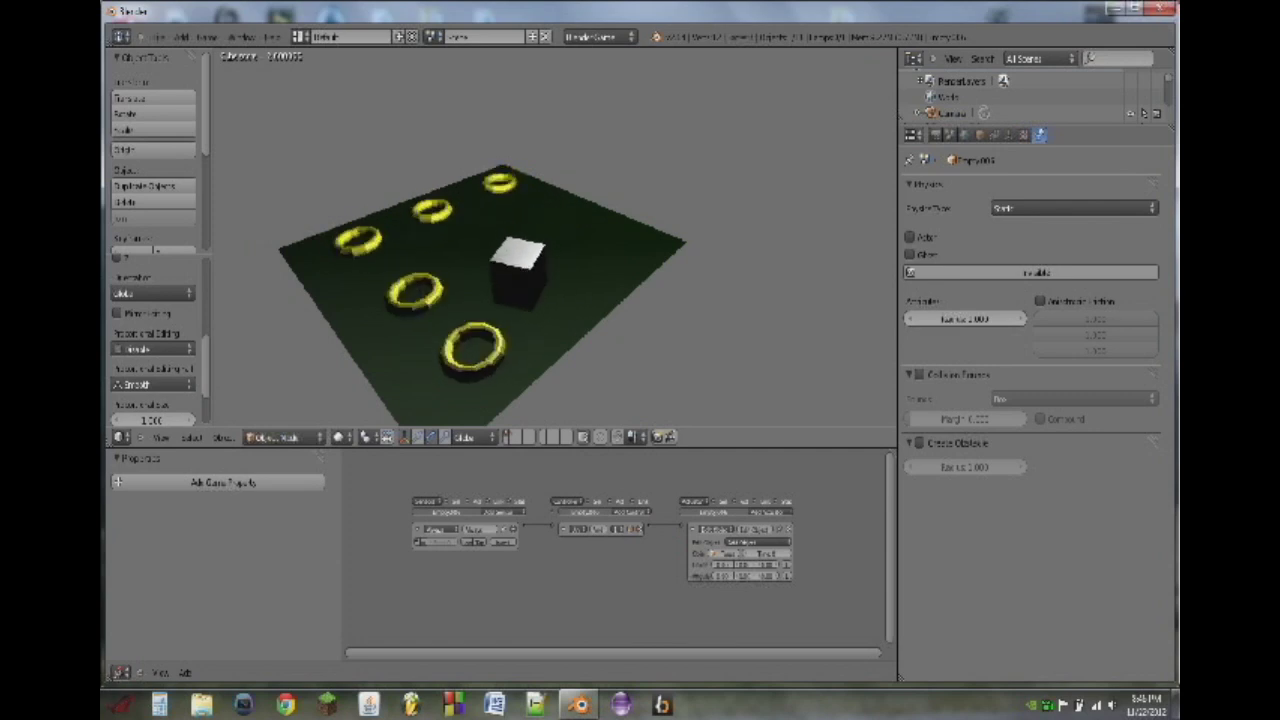
key("Left")
key("Up")
key("Up")
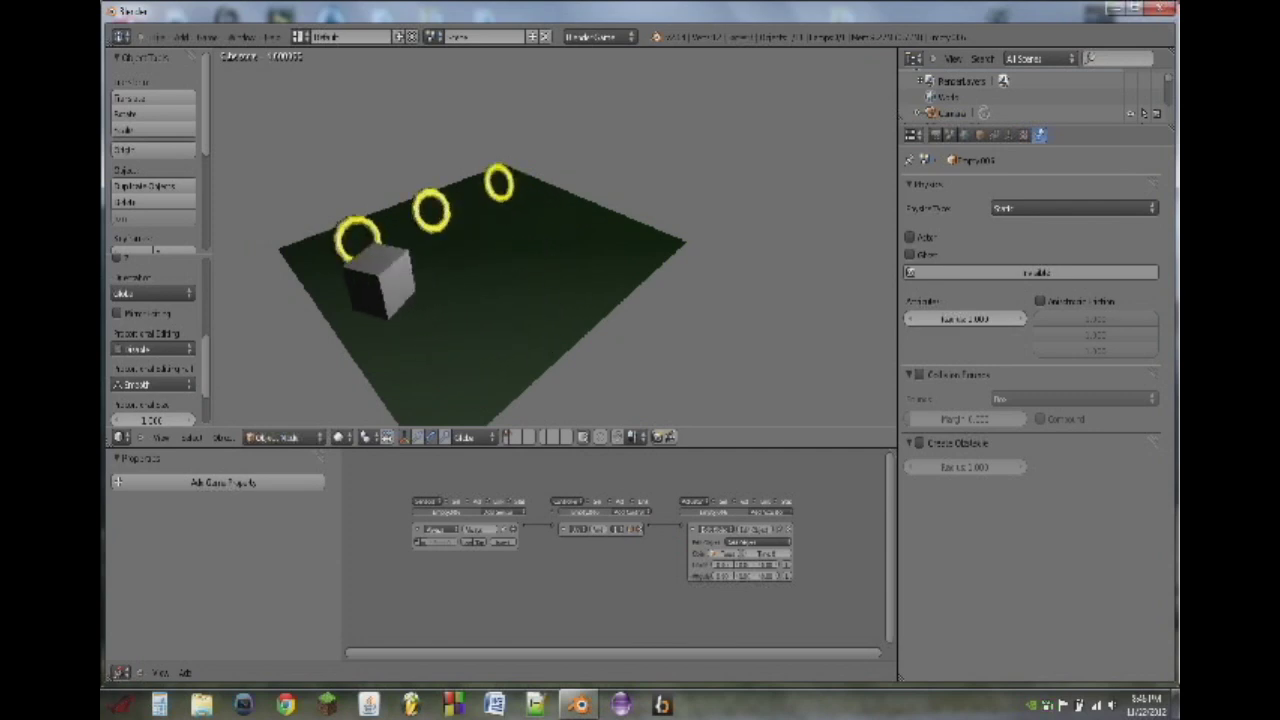
key("Right")
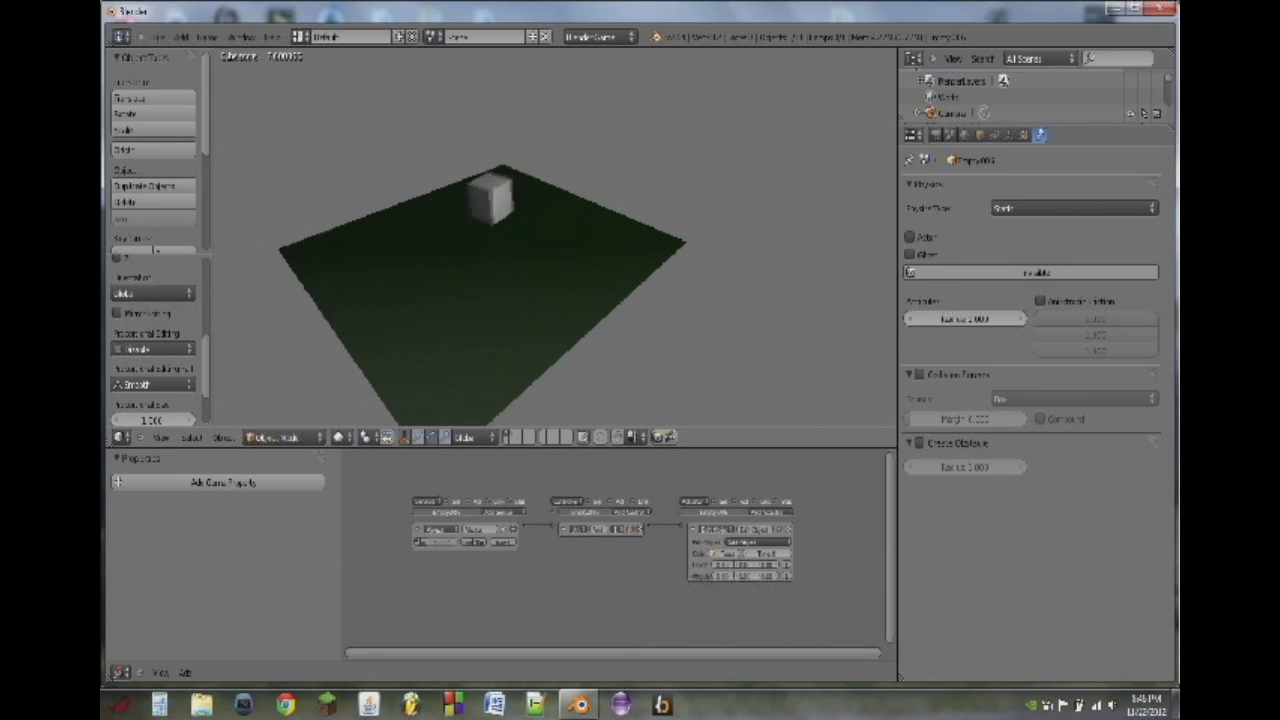
Step: Stop the game, select the cube, and add a Property sensor with an Equal evaluation that checks its score property
key("Escape")
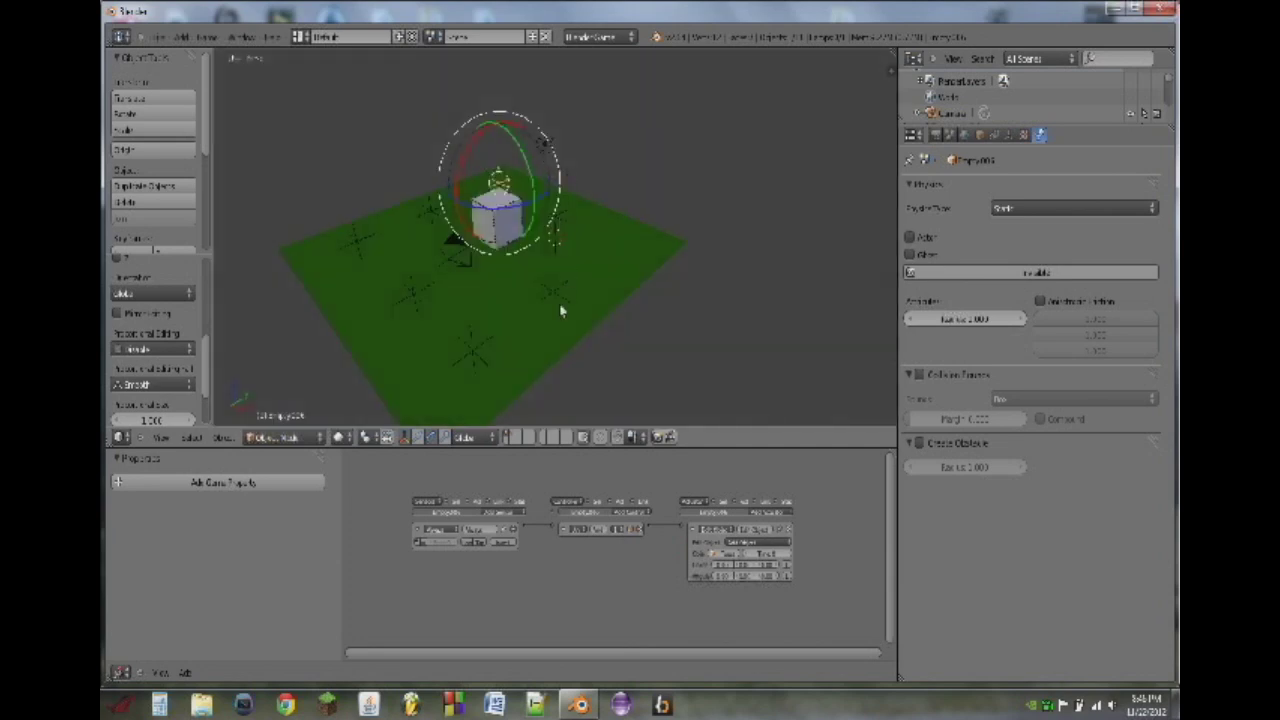
right_click(492, 236)
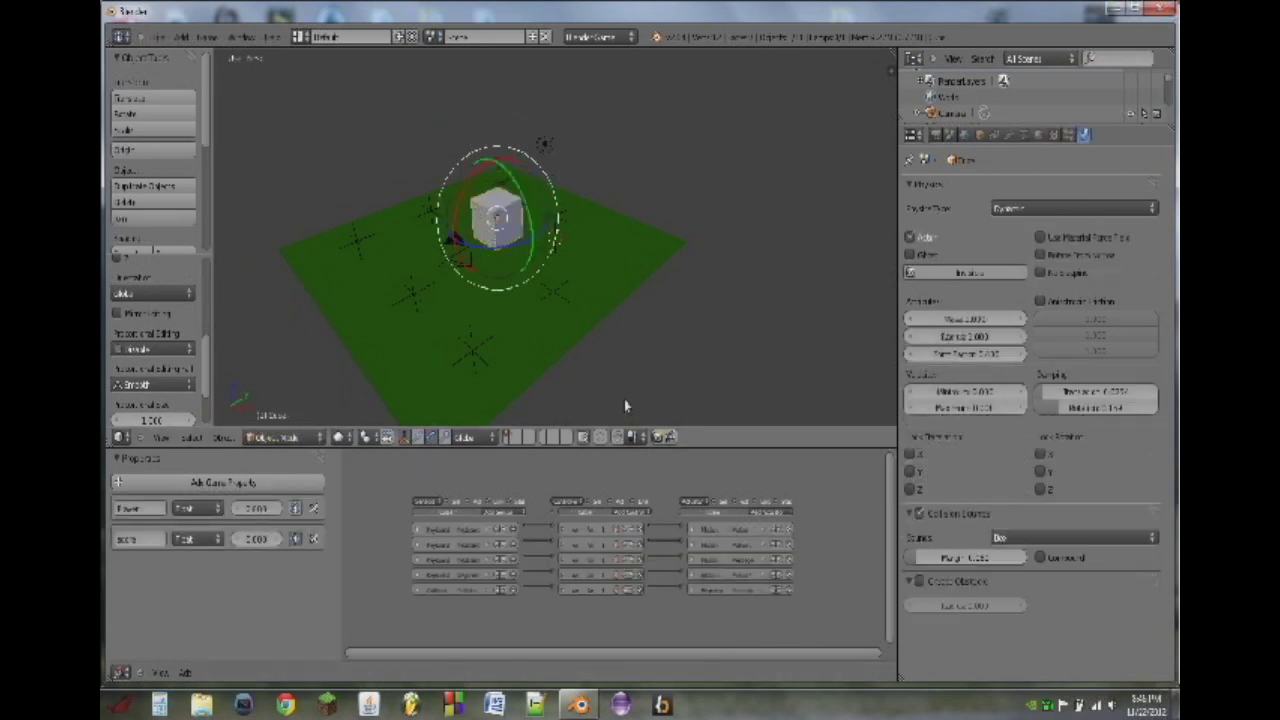
left_click_drag(655, 448, 662, 403)
middle_click_drag(669, 451, 657, 412)
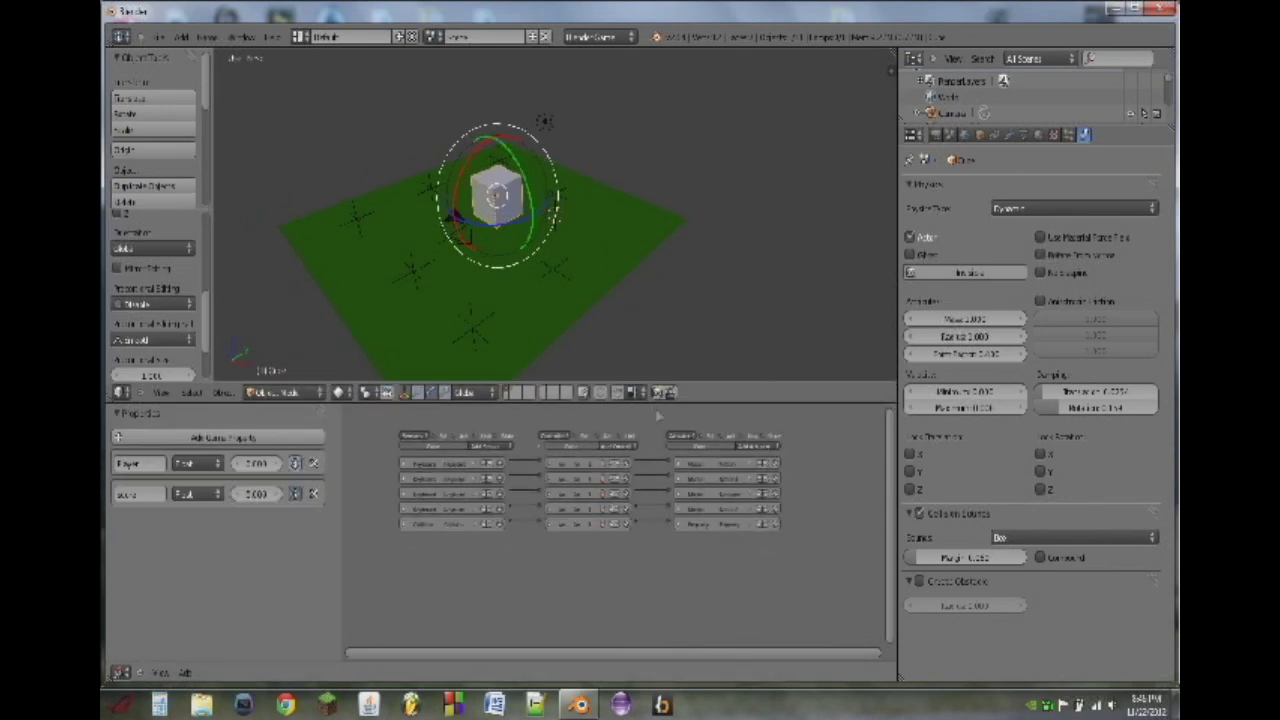
left_click(496, 450)
left_click(488, 540)
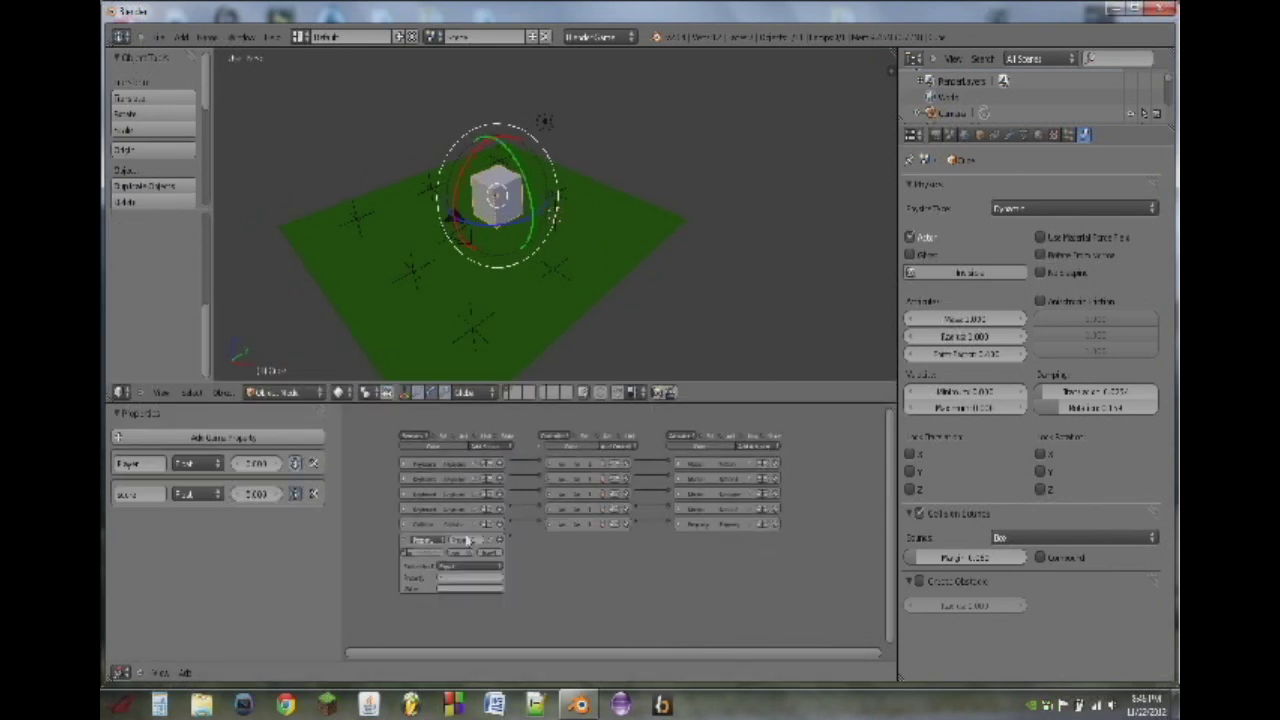
left_click(465, 575)
left_click(474, 592)
Step: Add an And controller and a Game actuator set to Quit Game to respond to the cube's score sensor
left_click(625, 447)
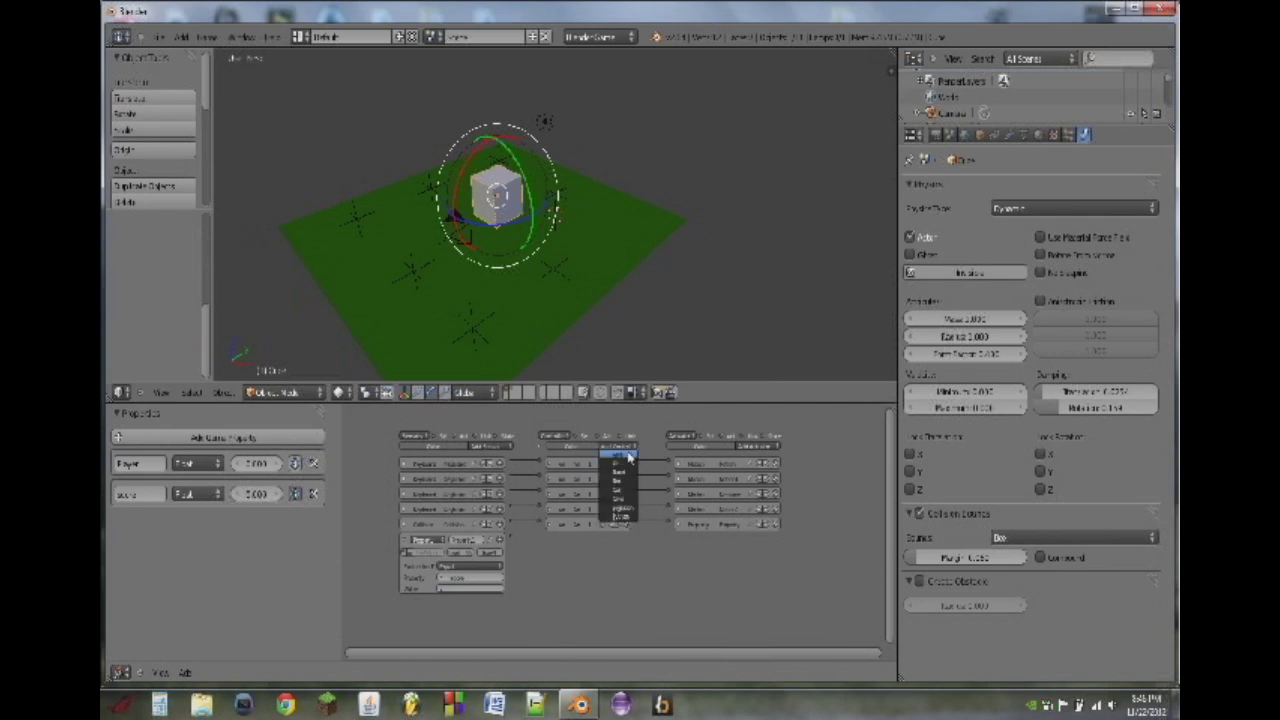
left_click(625, 458)
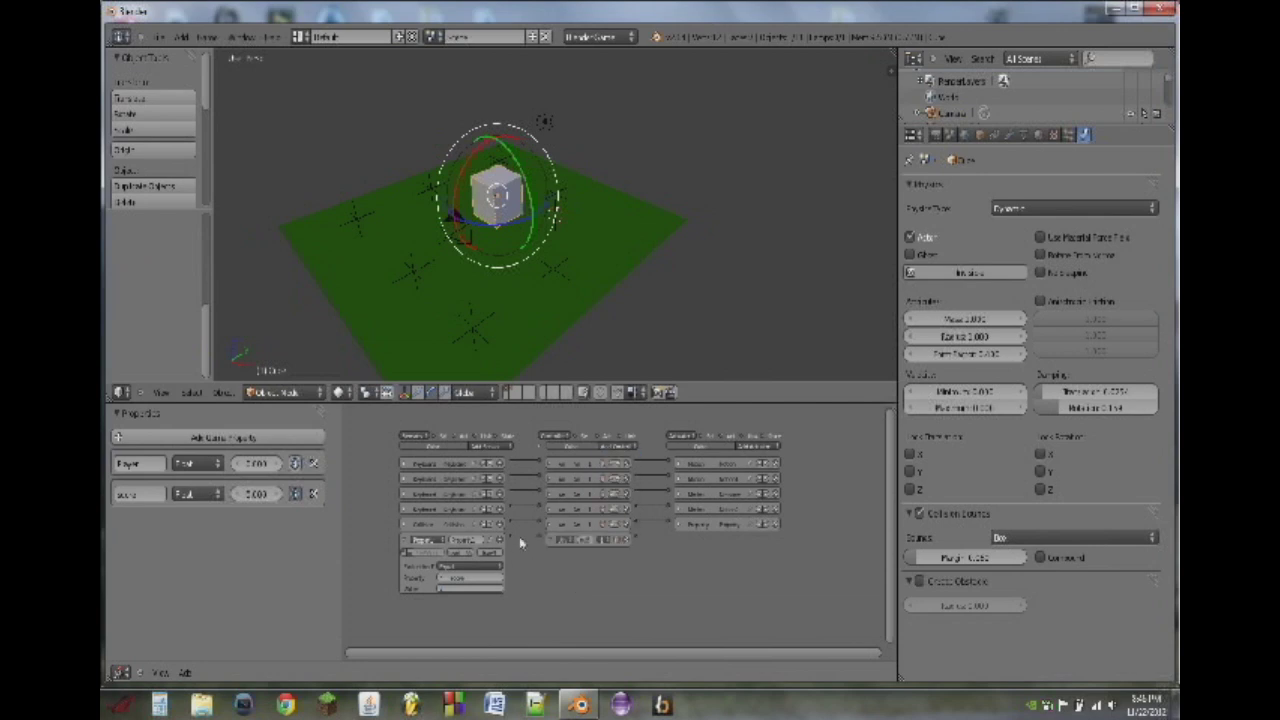
left_click(745, 447)
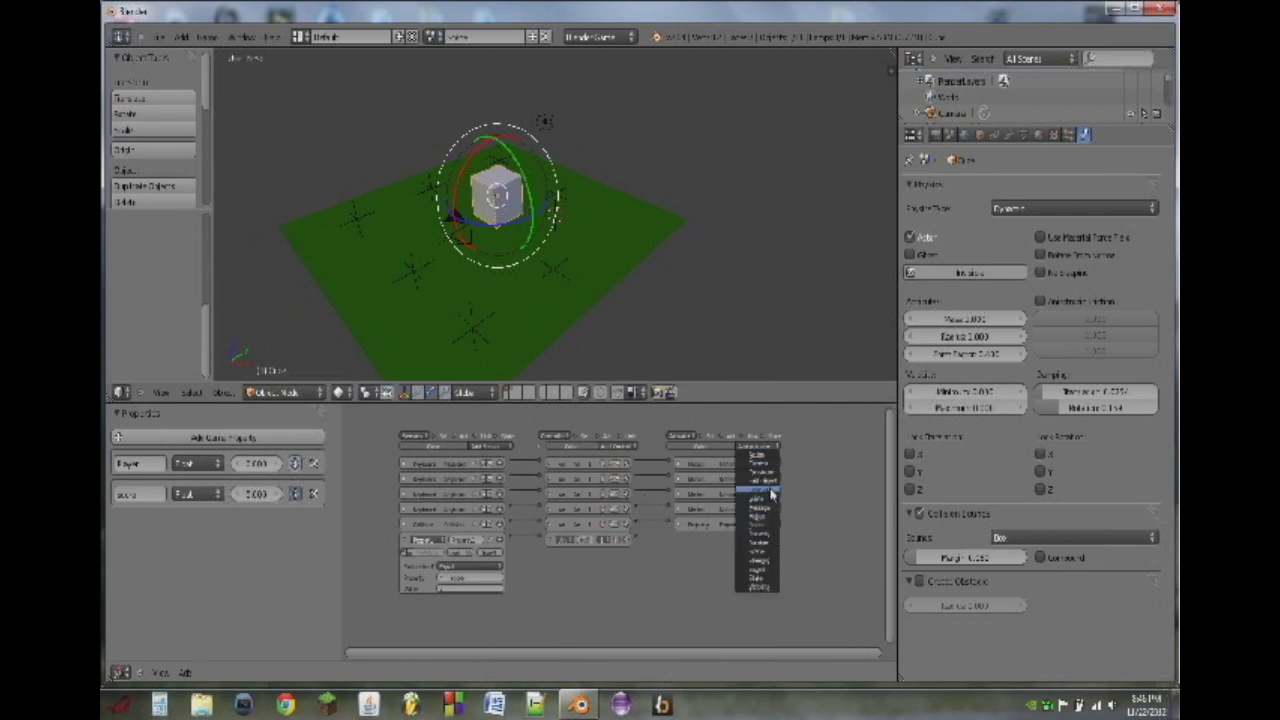
left_click(769, 499)
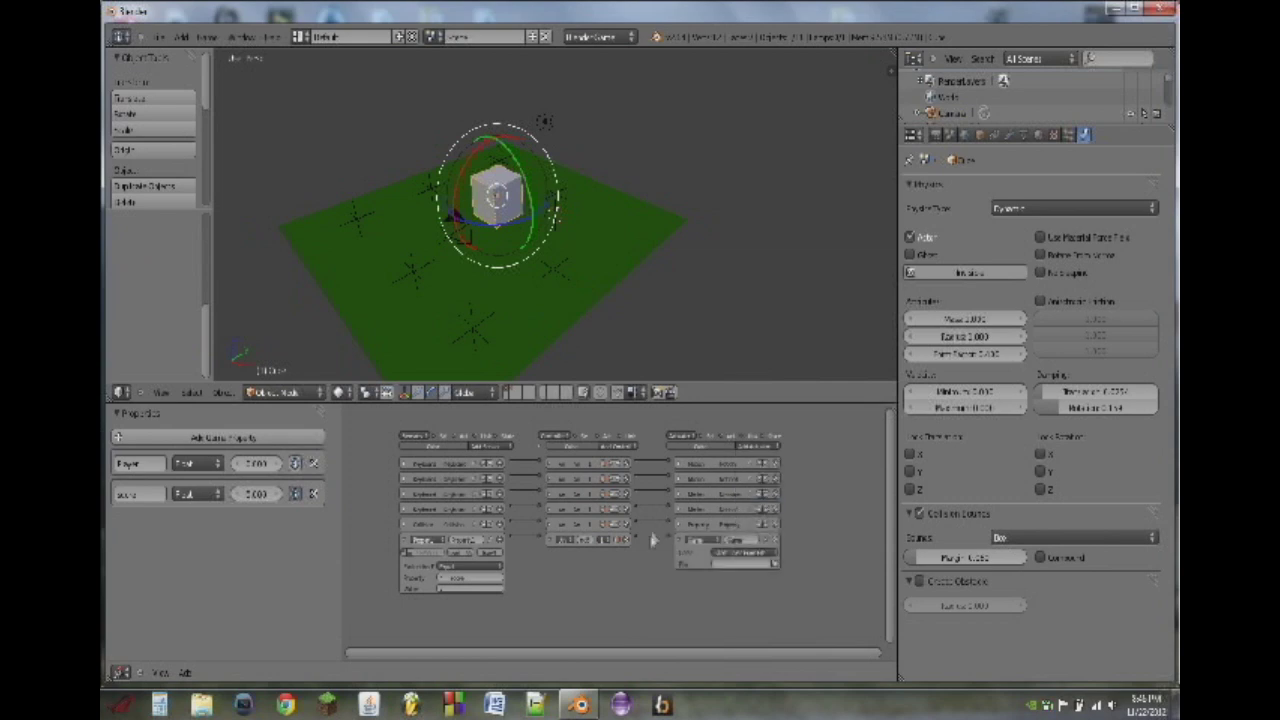
left_click(728, 556)
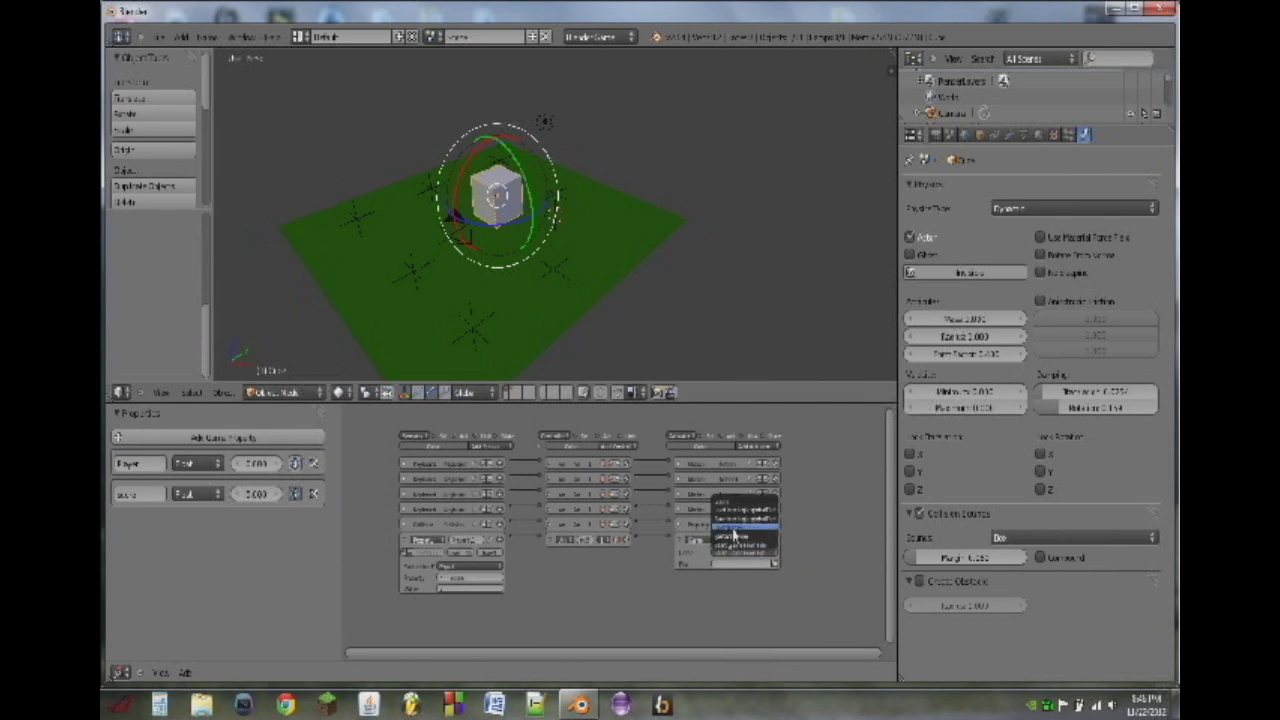
left_click(740, 528)
Step: Run the game and drive the cube around the plane through the rings to test the score-based quit logic
key("p")
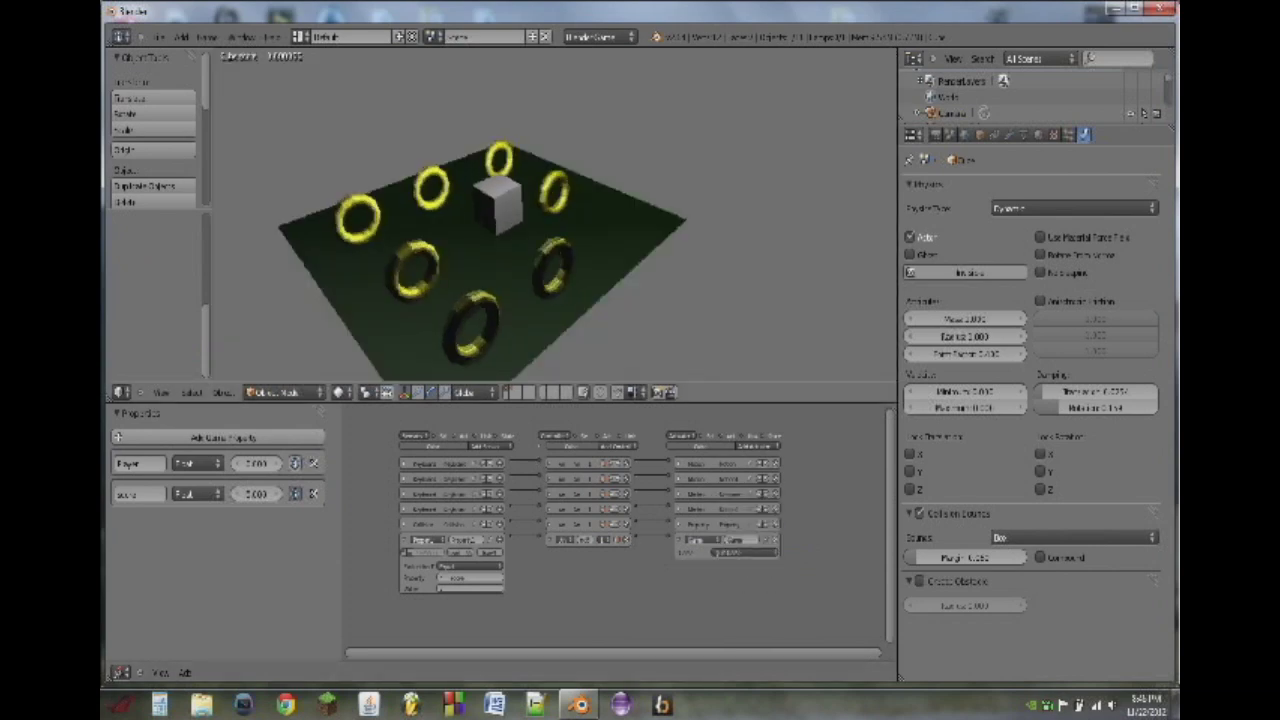
key("Right")
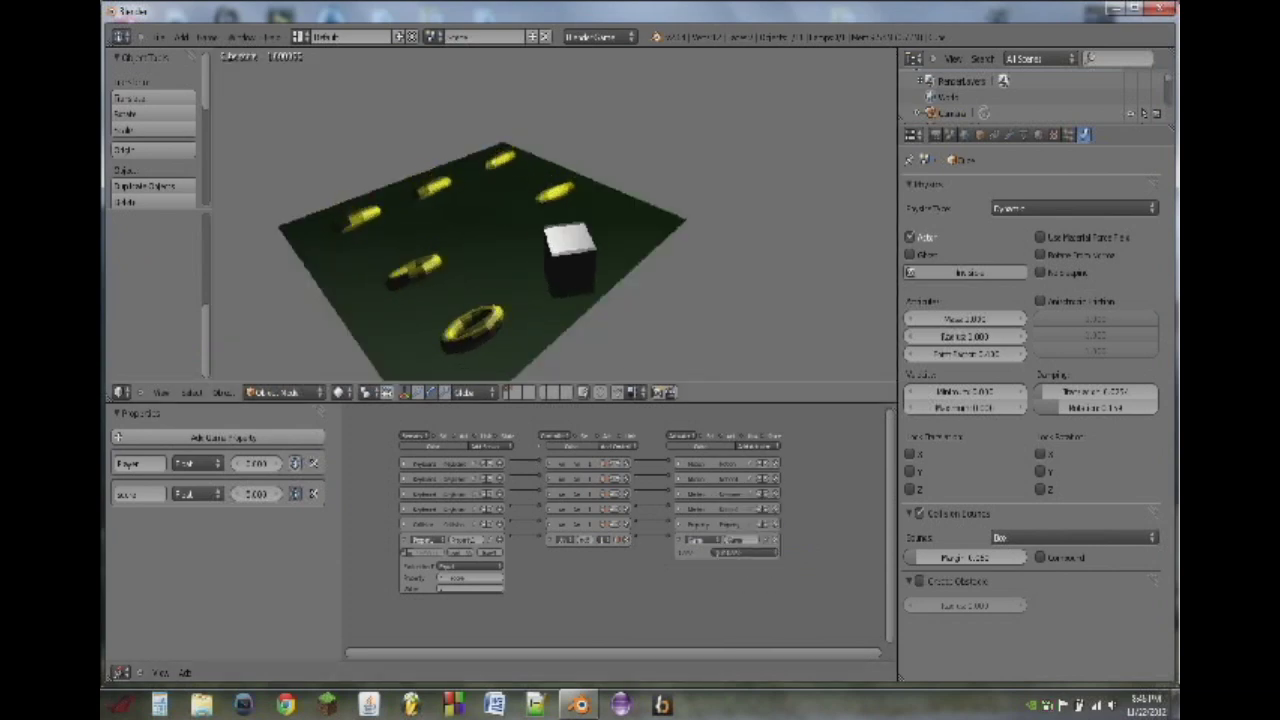
key("Down")
key("Left")
key("Up")
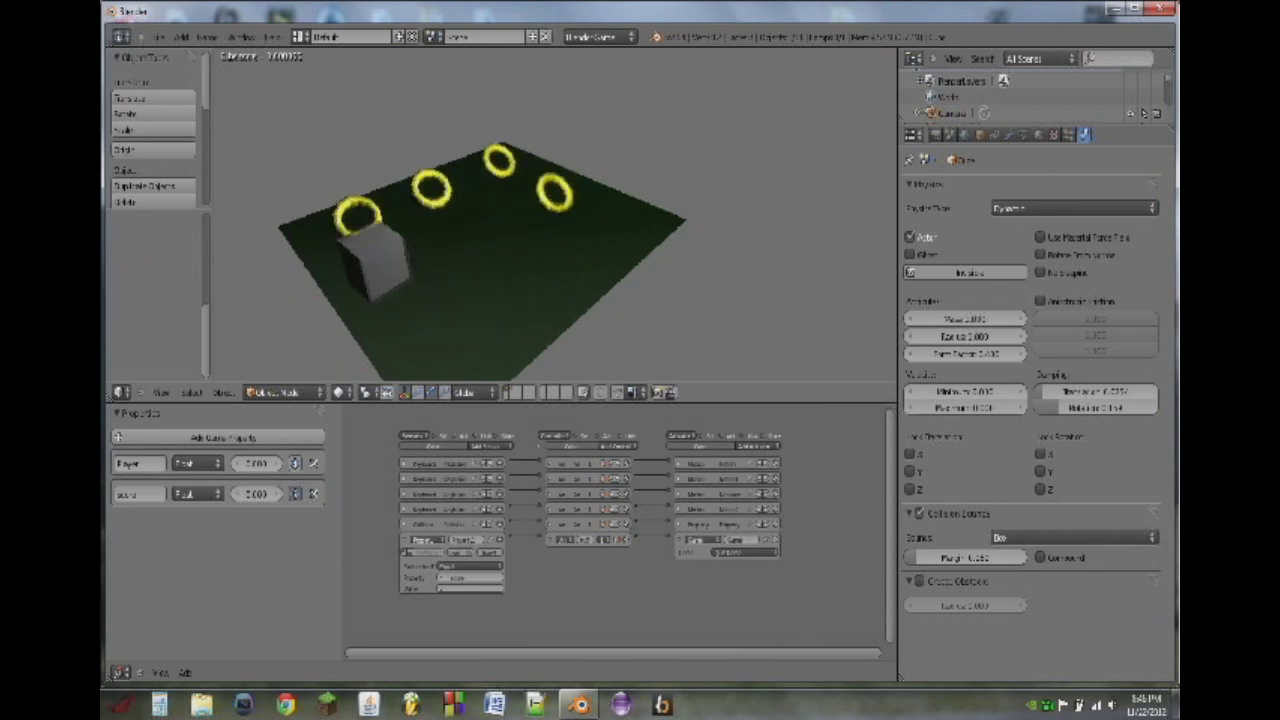
key("Right")
key("Left")
key("Down")
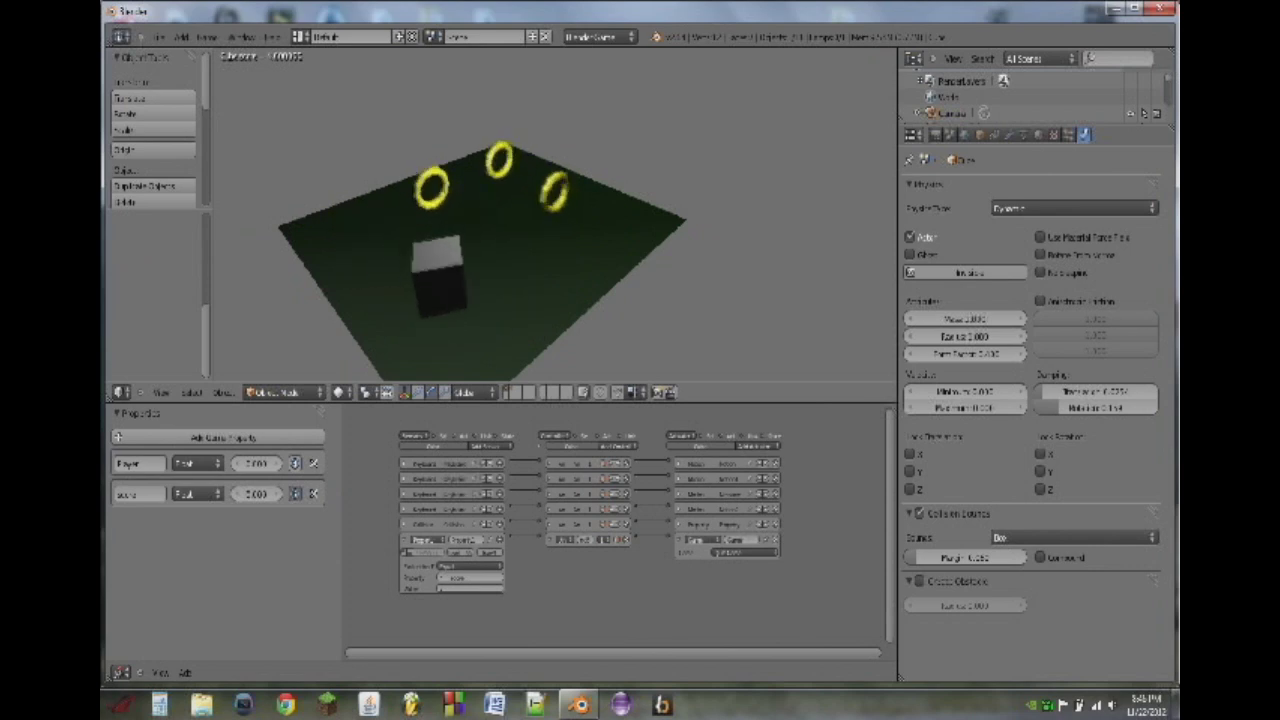
key("Right")
key("Up")
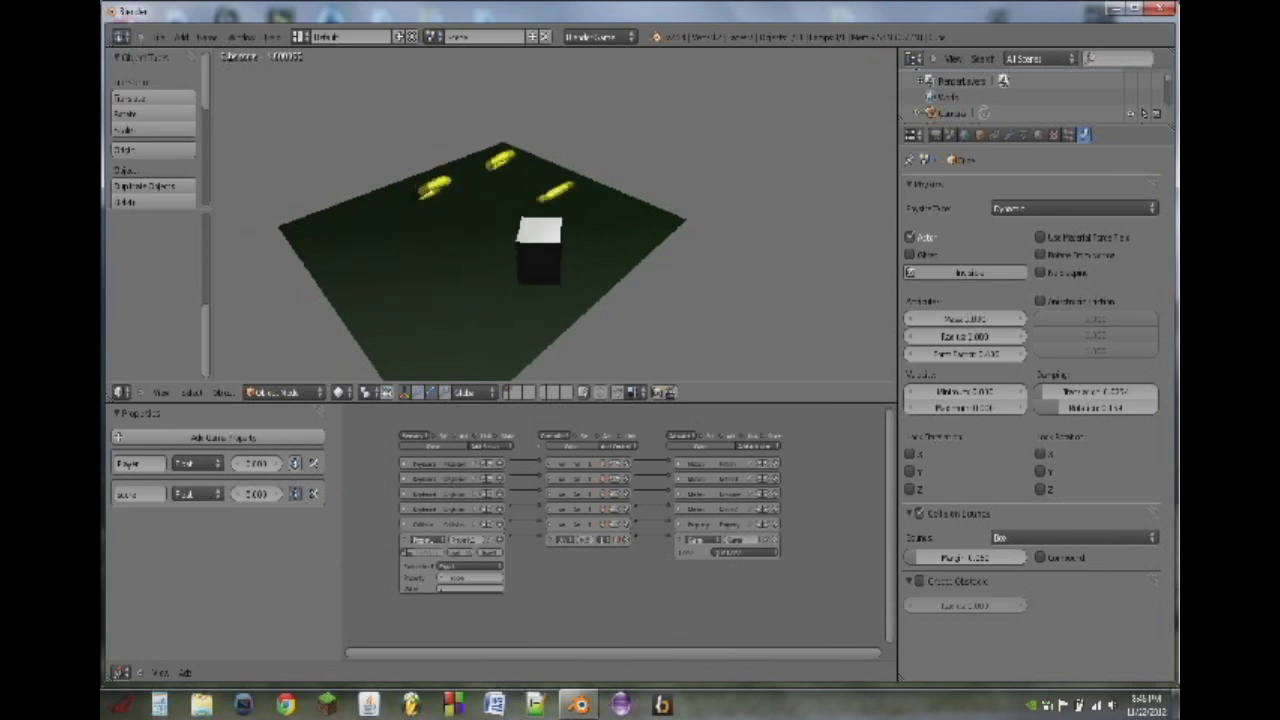
key("Left")
key("Escape")
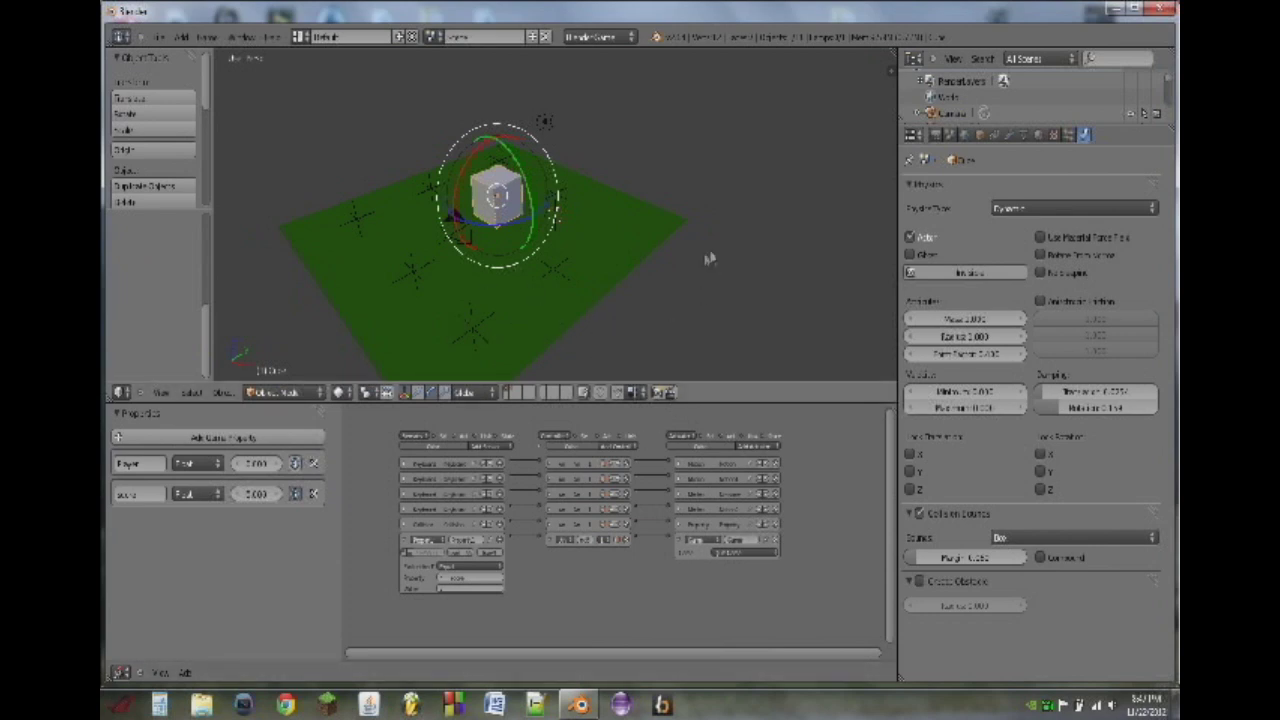
middle_click_drag(590, 267, 514, 277)
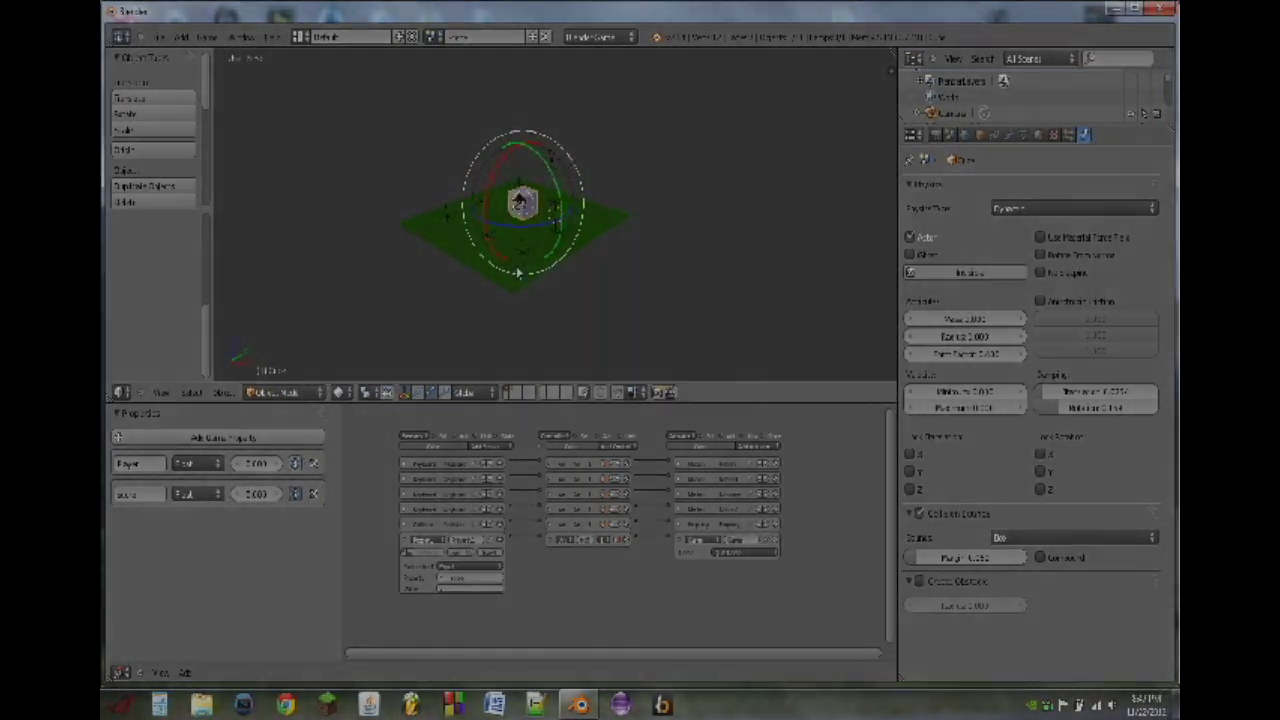